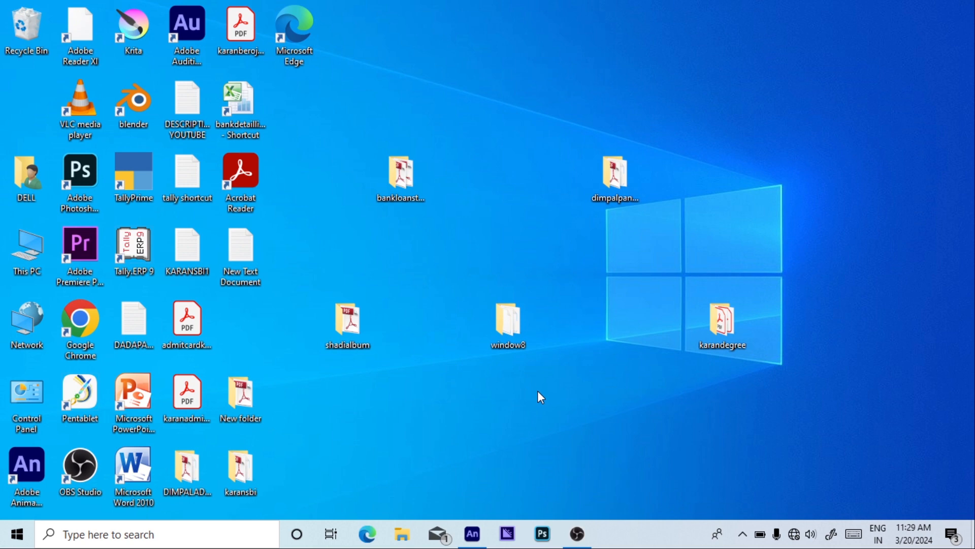
Step: Switch to Adobe Animate and draw a tall yellow rectangle with a black outline on the left half of the stage
left_click(472, 533)
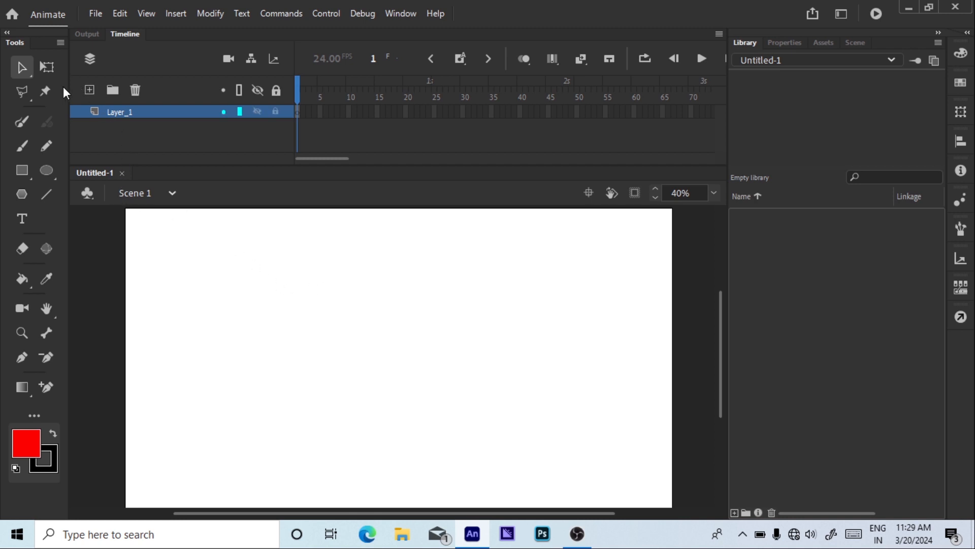
left_click(714, 193)
left_click(730, 221)
left_click(30, 447)
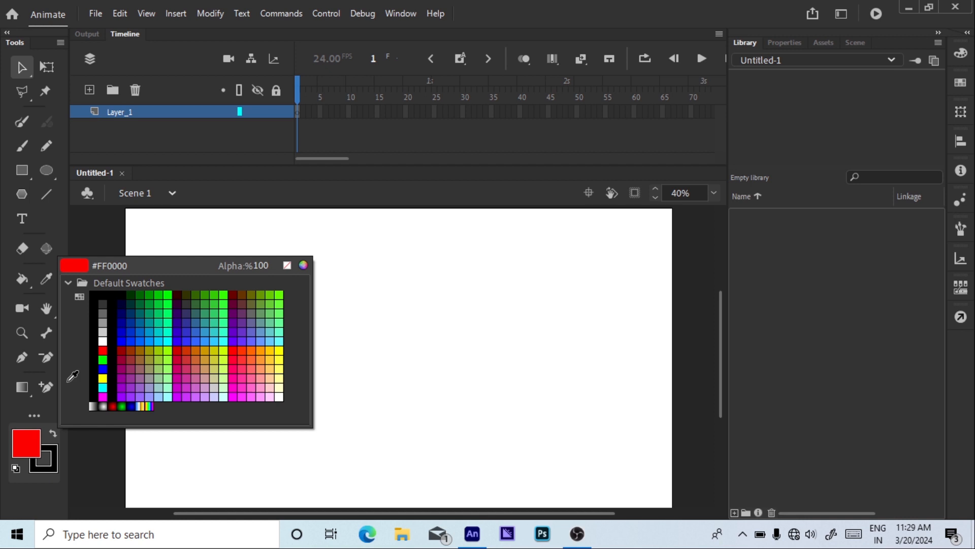
left_click(105, 379)
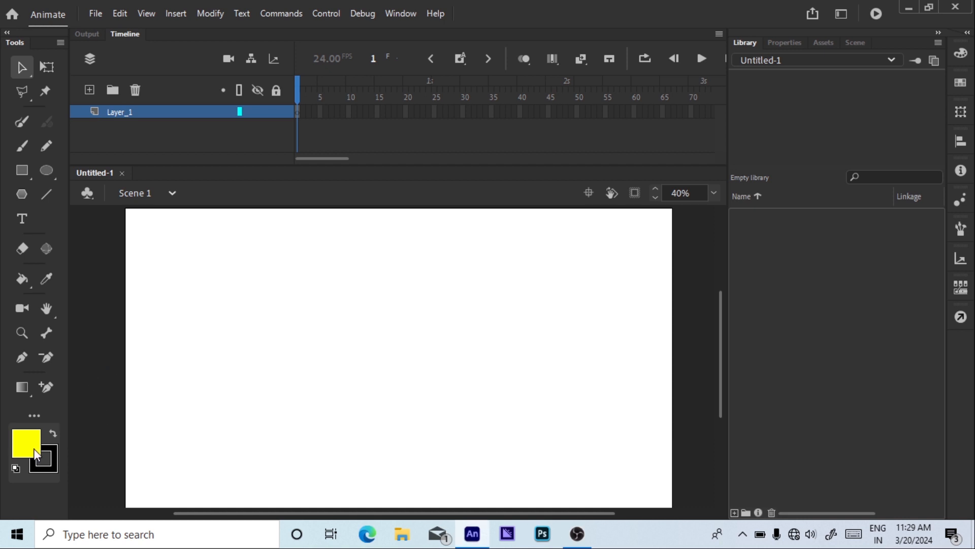
left_click(23, 170)
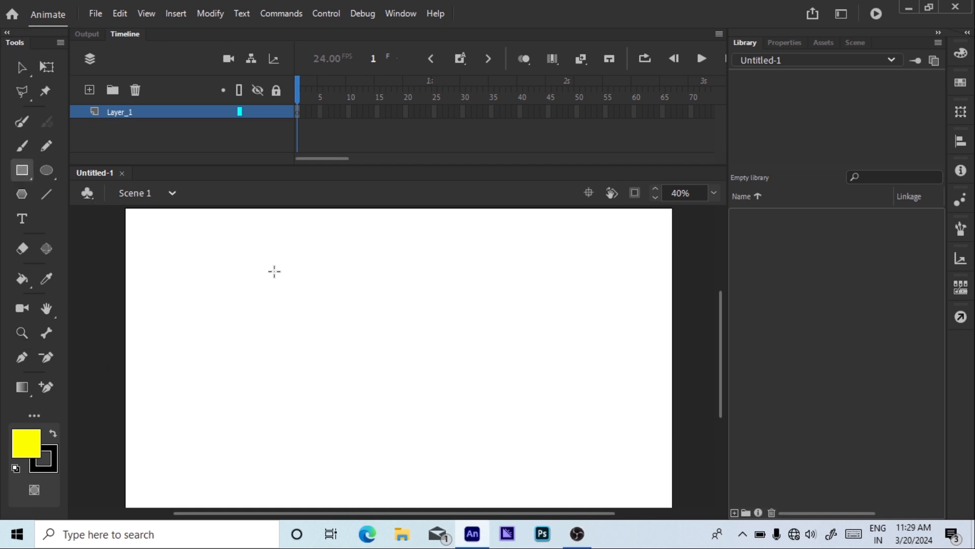
left_click_drag(260, 253, 352, 441)
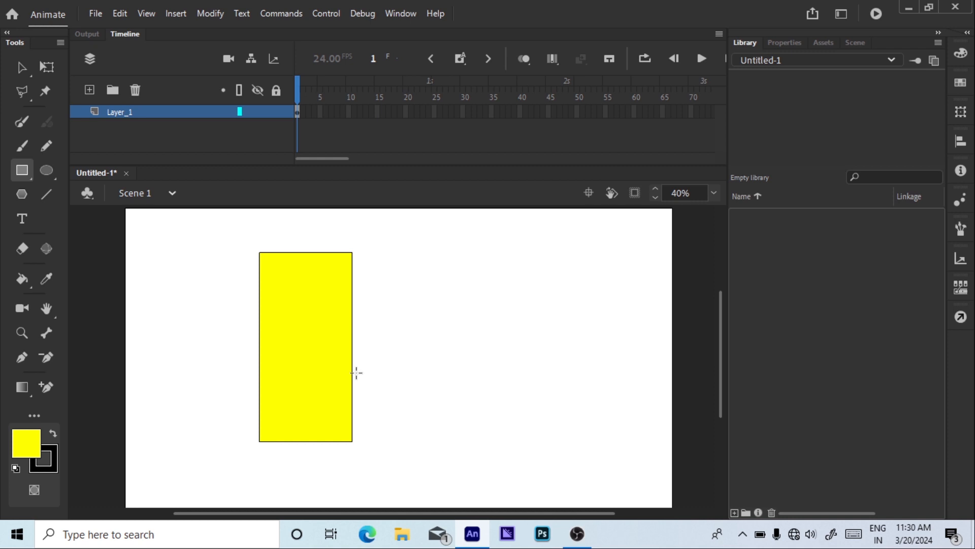
Step: Pull a new corner point into the rectangle's left edge and bow the two resulting segments outward
key("v")
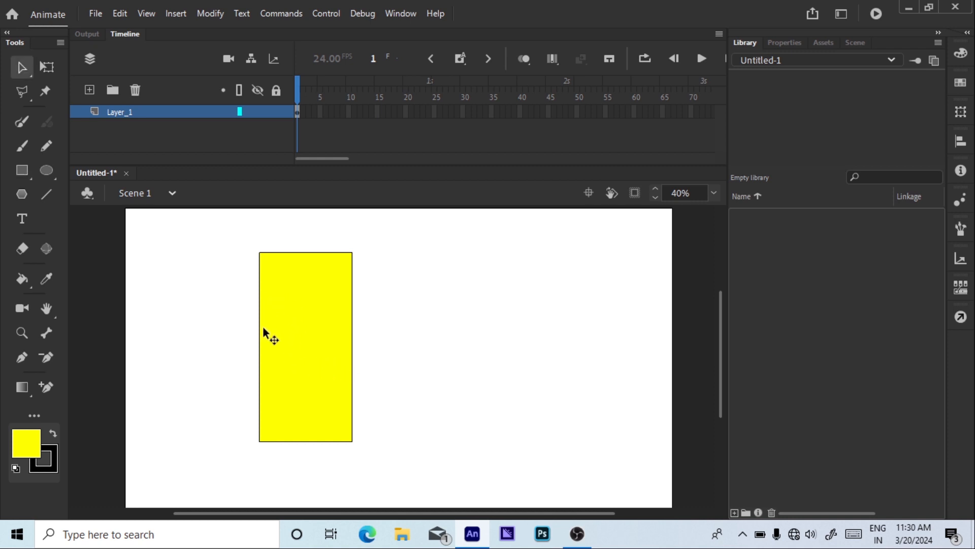
left_click_drag(261, 349, 294, 362)
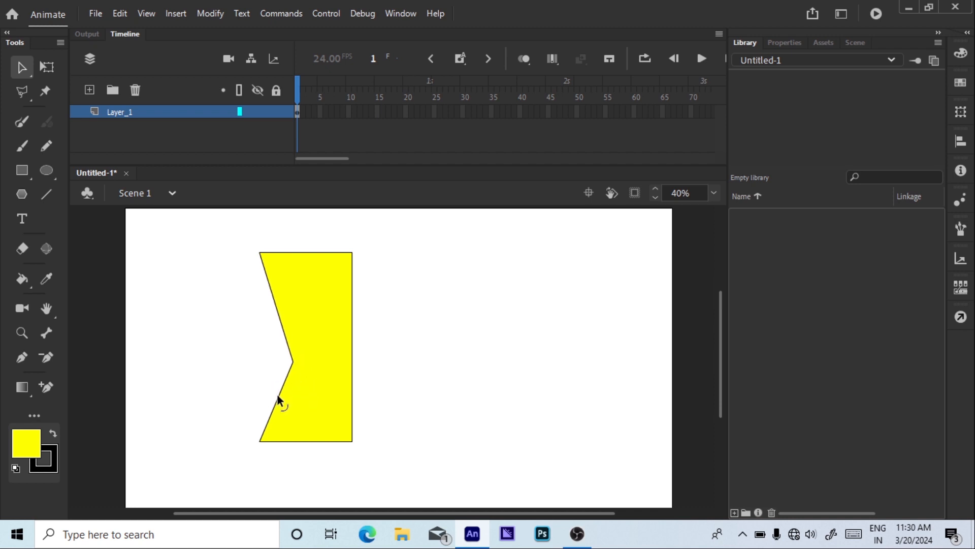
left_click_drag(276, 394, 267, 379)
left_click_drag(275, 307, 264, 300)
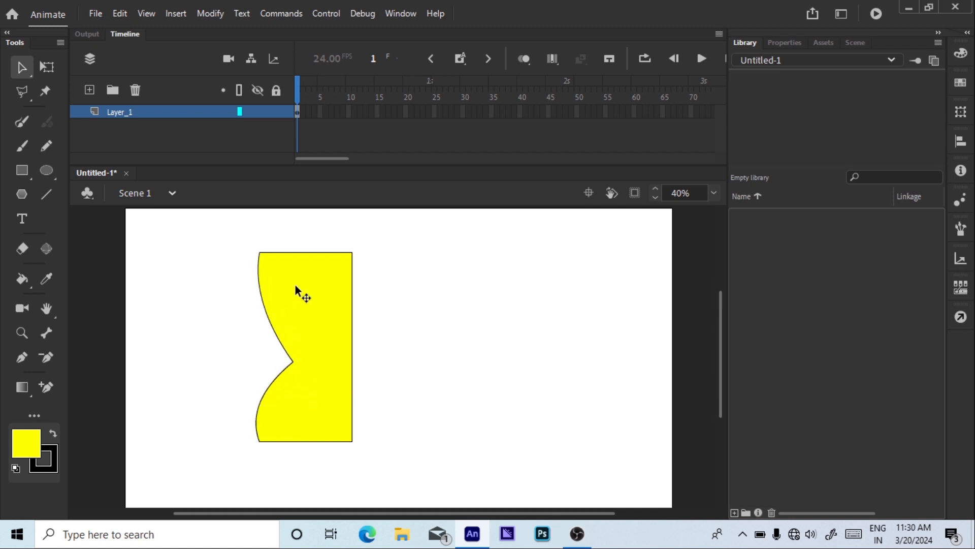
Step: Bow the shape's top and bottom edges outward and bring its two right corners together at mid-height to form a wing
left_click_drag(303, 251, 306, 238)
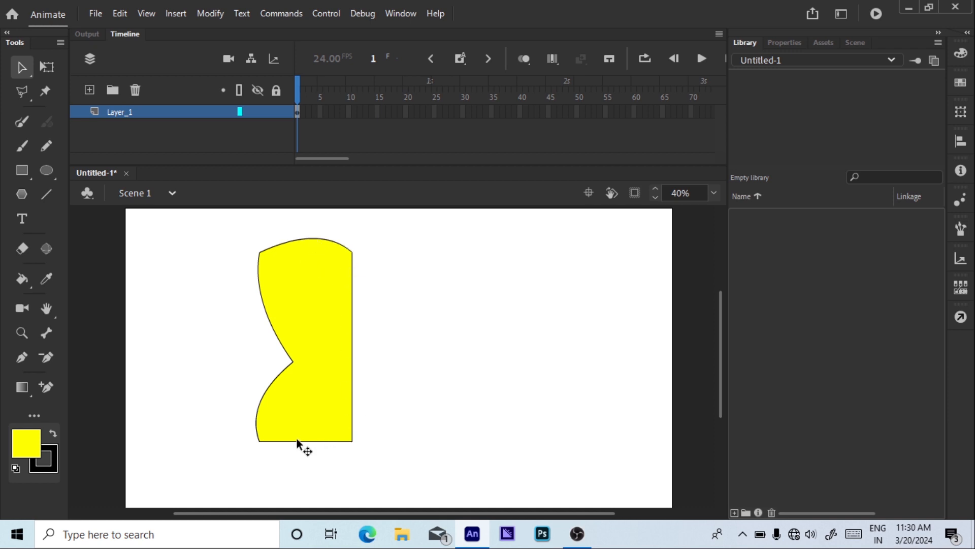
left_click_drag(295, 442, 297, 461)
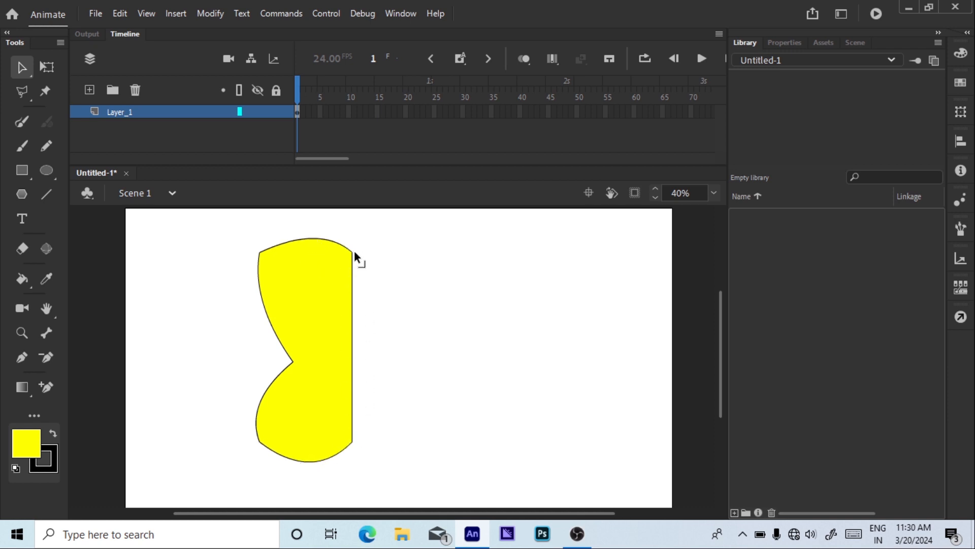
left_click_drag(353, 254, 358, 332)
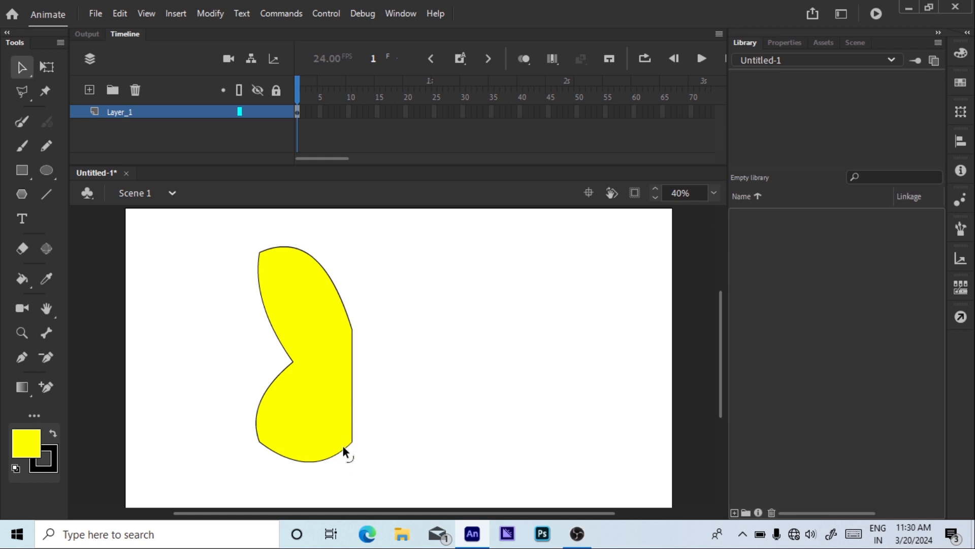
left_click_drag(352, 442, 345, 365)
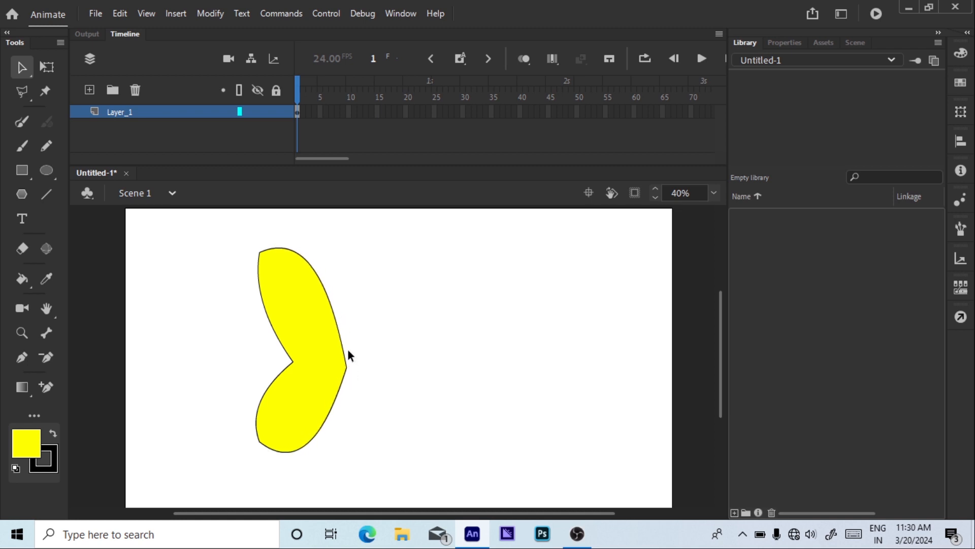
Step: Refine the wing outline by raising its upper-left tip and rounding the upper and lower lobes
left_click_drag(261, 251, 274, 232)
mouse_move(320, 275)
left_mouse_down()
mouse_move(336, 267)
mouse_move(333, 276)
left_mouse_up()
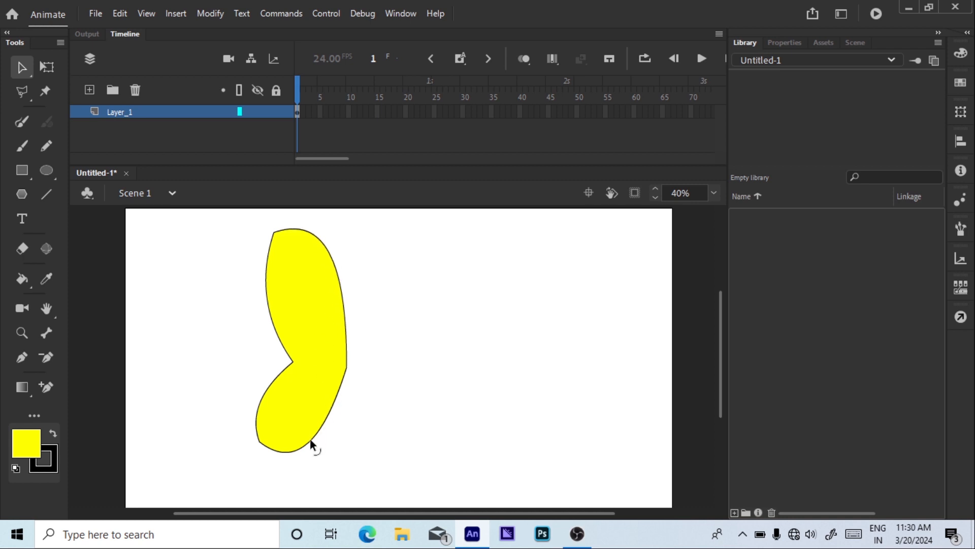
mouse_move(310, 439)
left_mouse_down()
mouse_move(324, 431)
mouse_move(312, 434)
left_mouse_up()
mouse_move(264, 389)
left_mouse_down()
mouse_move(247, 399)
mouse_move(250, 388)
left_mouse_up()
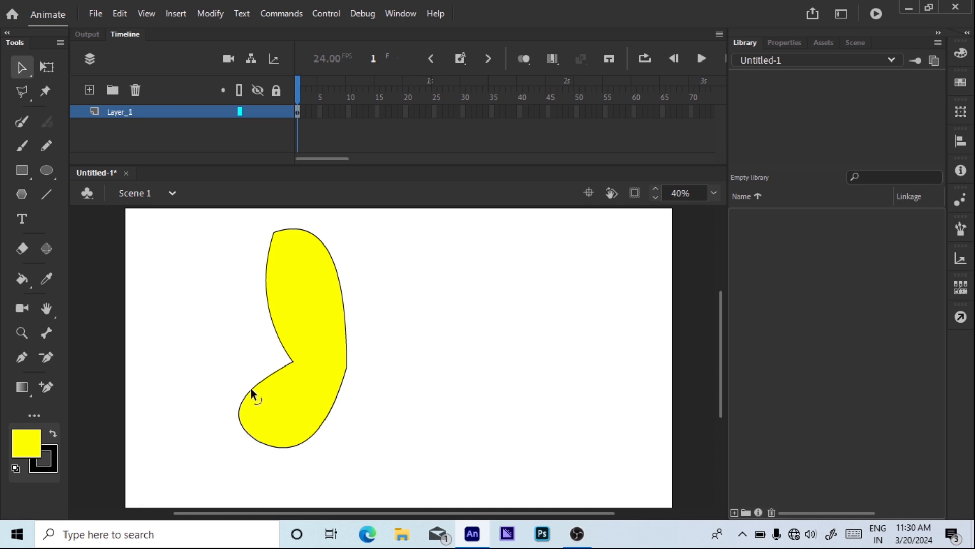
left_click_drag(266, 289, 251, 277)
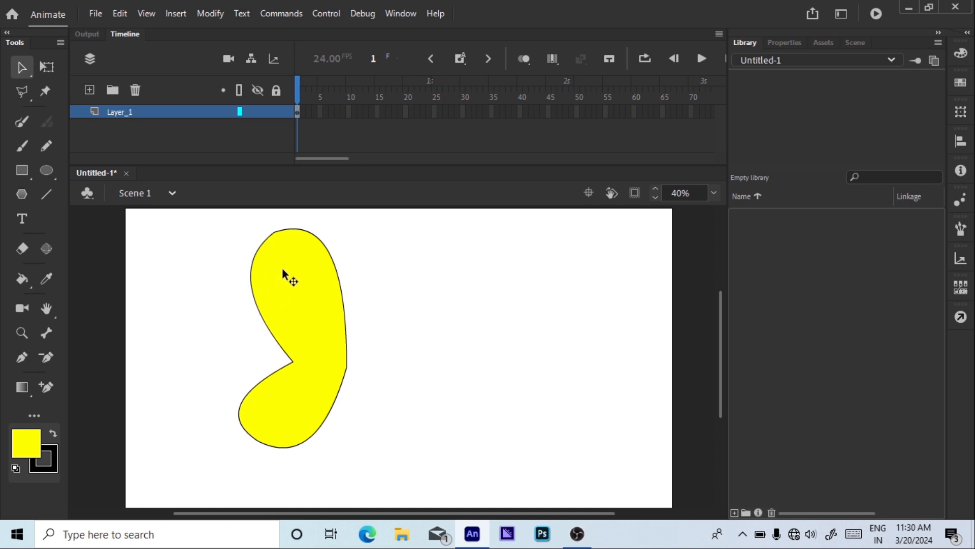
left_click_drag(277, 232, 282, 223)
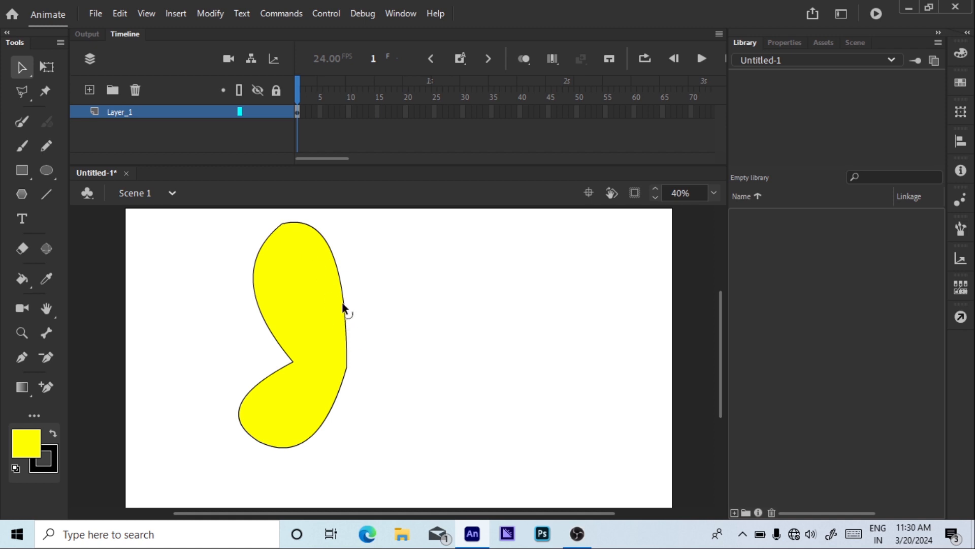
left_click_drag(255, 271, 248, 253)
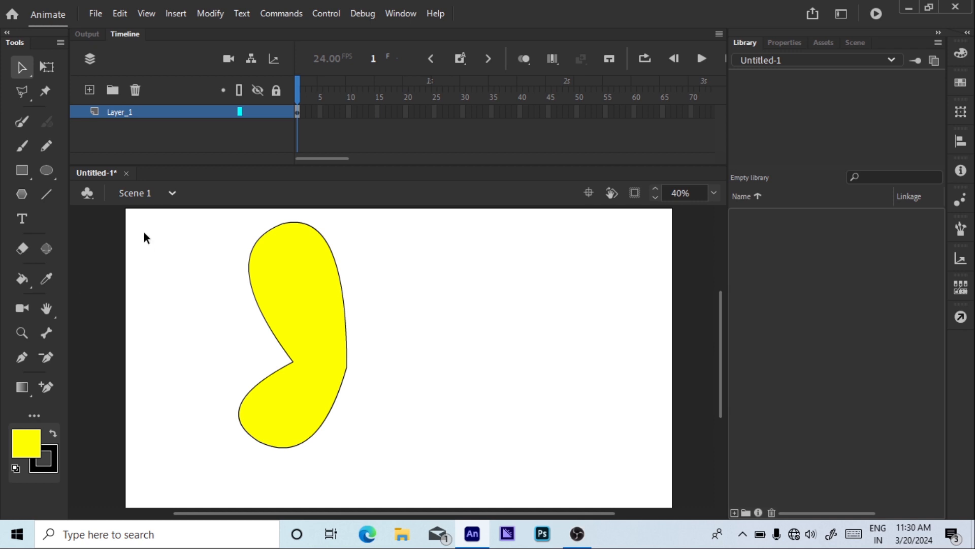
Step: Draw four small blue circles on the yellow wing, two on the upper lobe and two on the lower lobe
left_click(46, 170)
left_click(21, 446)
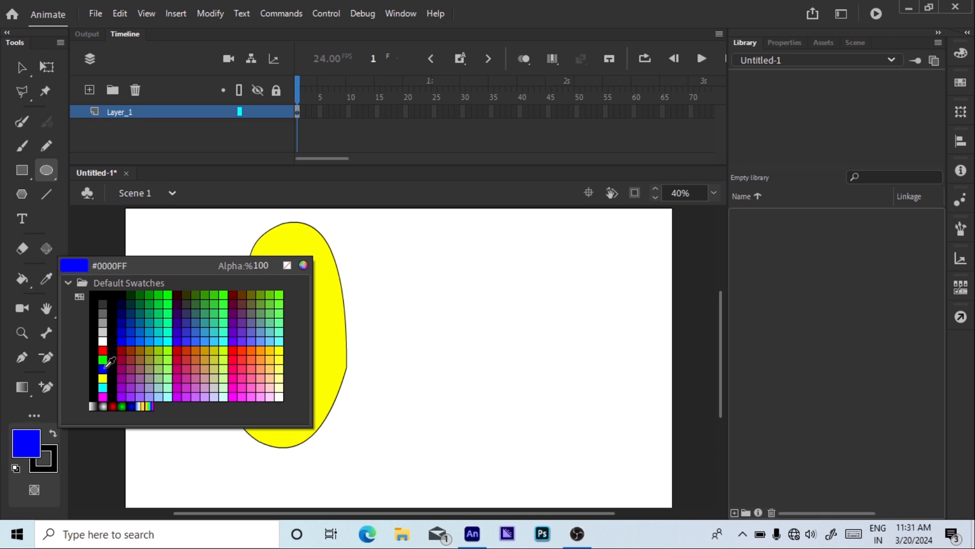
left_click(105, 366)
mouse_move(275, 263)
left_mouse_down()
mouse_move(288, 290)
mouse_move(299, 287)
left_mouse_up()
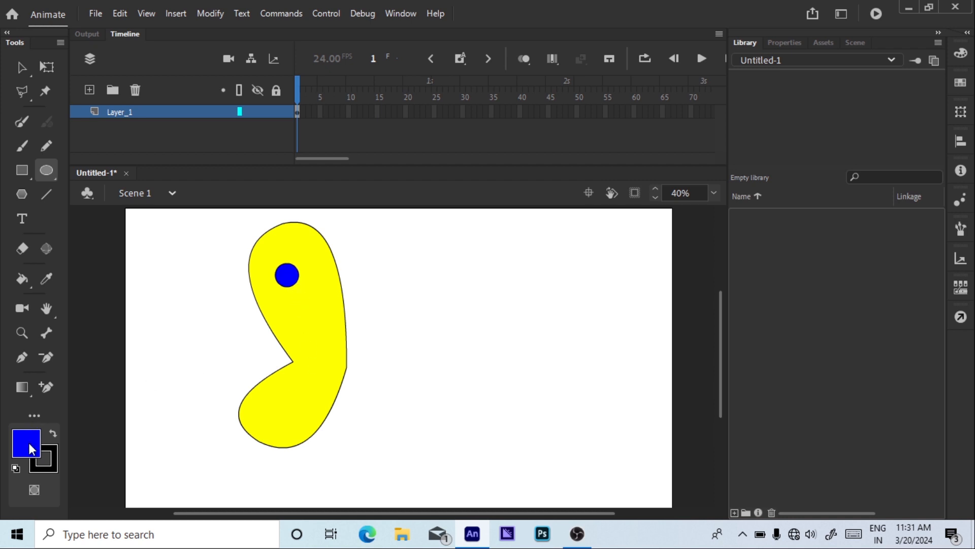
left_click(29, 442)
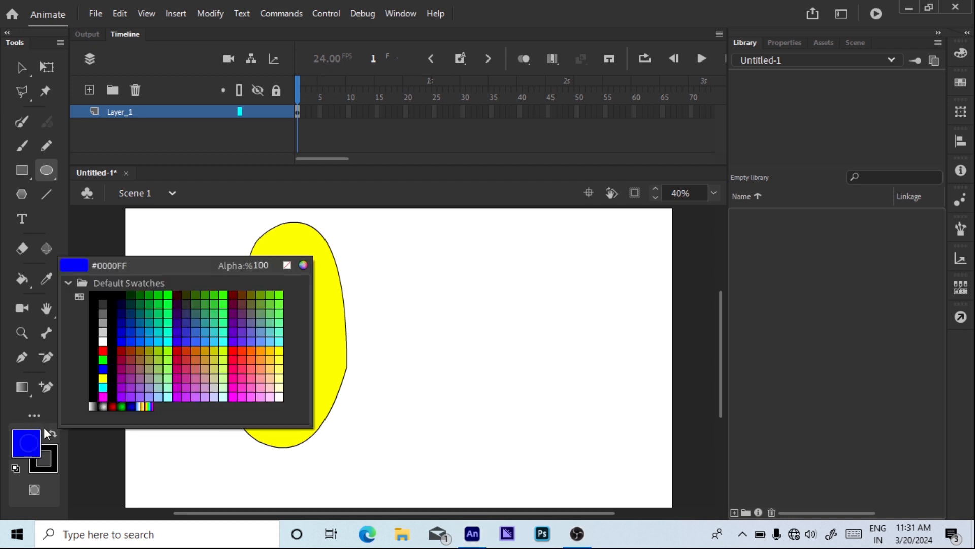
left_click(103, 369)
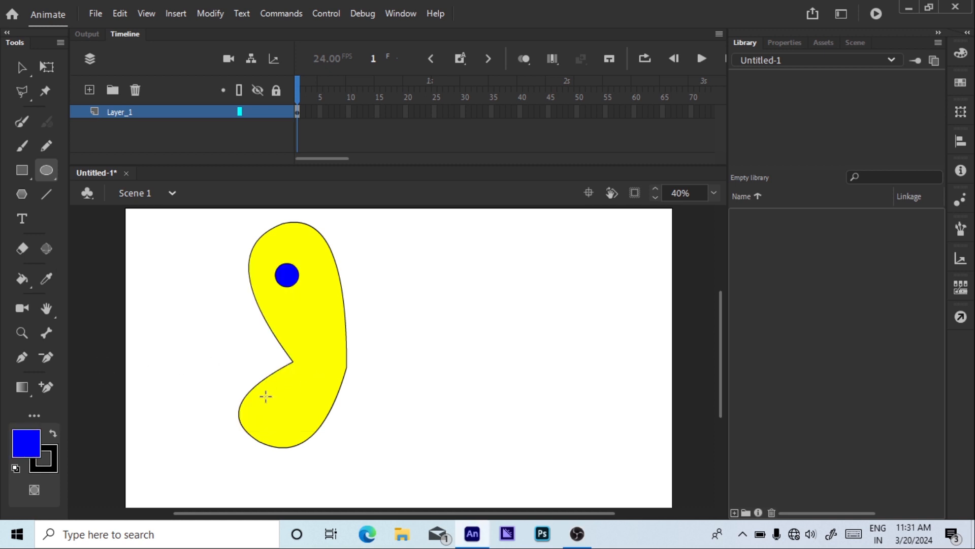
left_click_drag(265, 395, 287, 419)
mouse_move(301, 308)
left_mouse_down()
mouse_move(316, 339)
mouse_move(322, 329)
left_mouse_up()
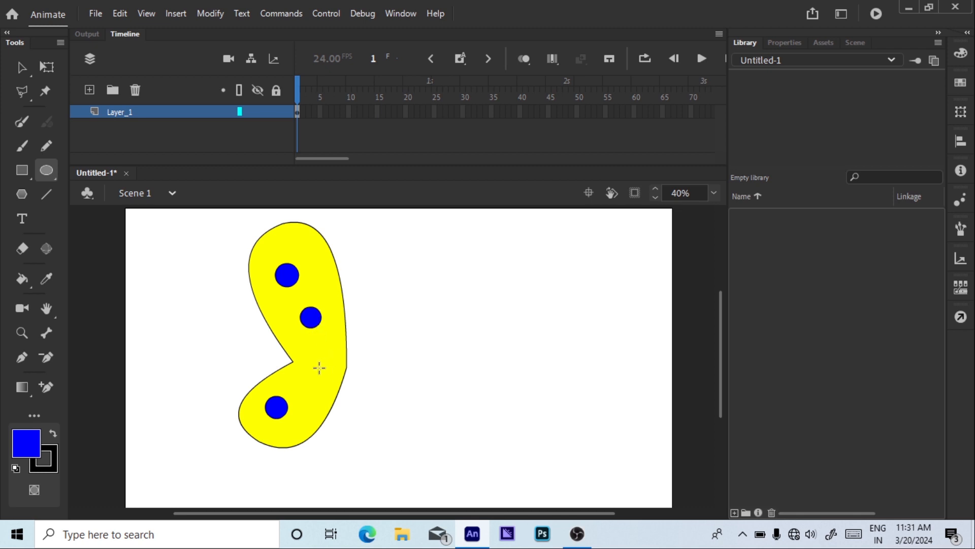
mouse_move(307, 369)
left_mouse_down()
mouse_move(329, 411)
mouse_move(326, 391)
left_mouse_up()
Step: Convert the whole spotted wing into a graphic symbol named wing1 with its registration point at the middle right
key("ctrl")
key("v")
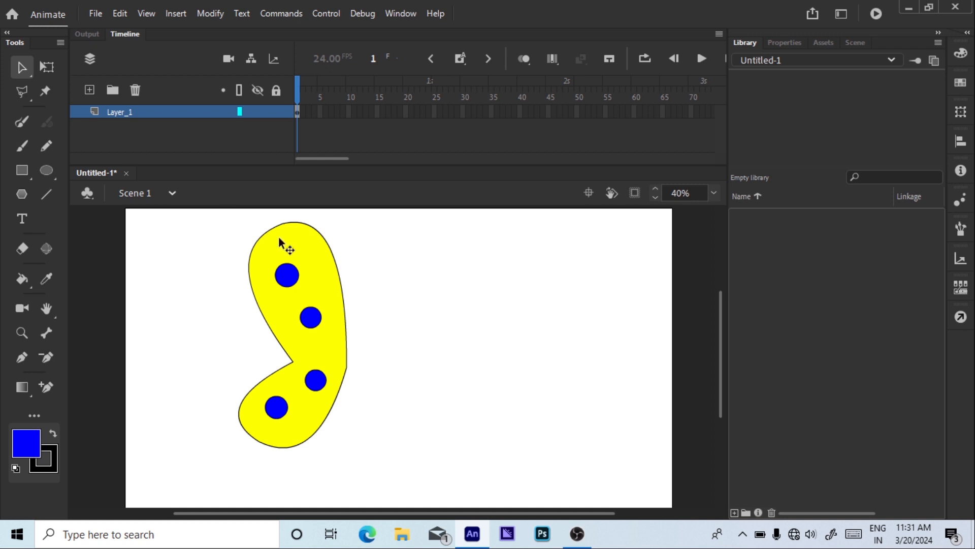
left_click_drag(242, 216, 368, 487)
left_click_drag(206, 224, 374, 466)
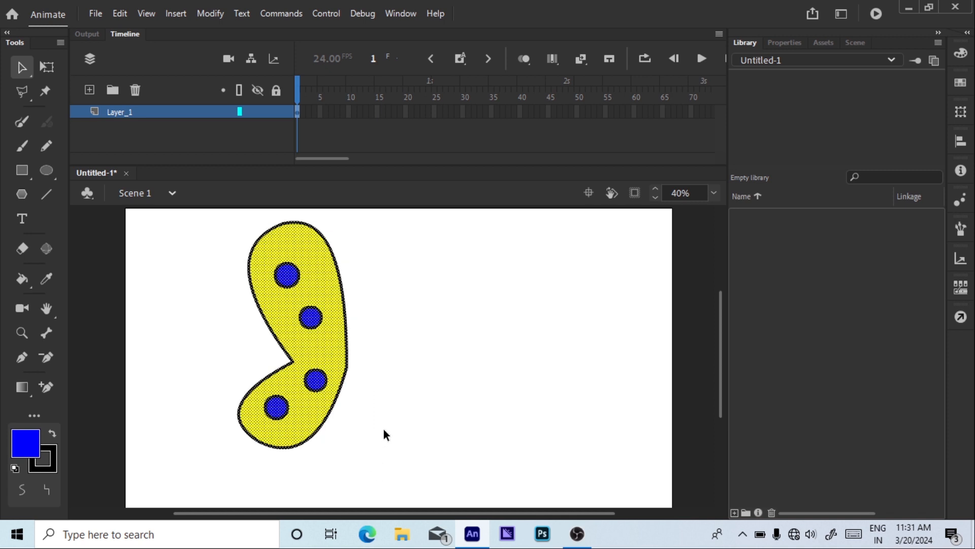
left_click_drag(243, 220, 377, 483)
key("F8")
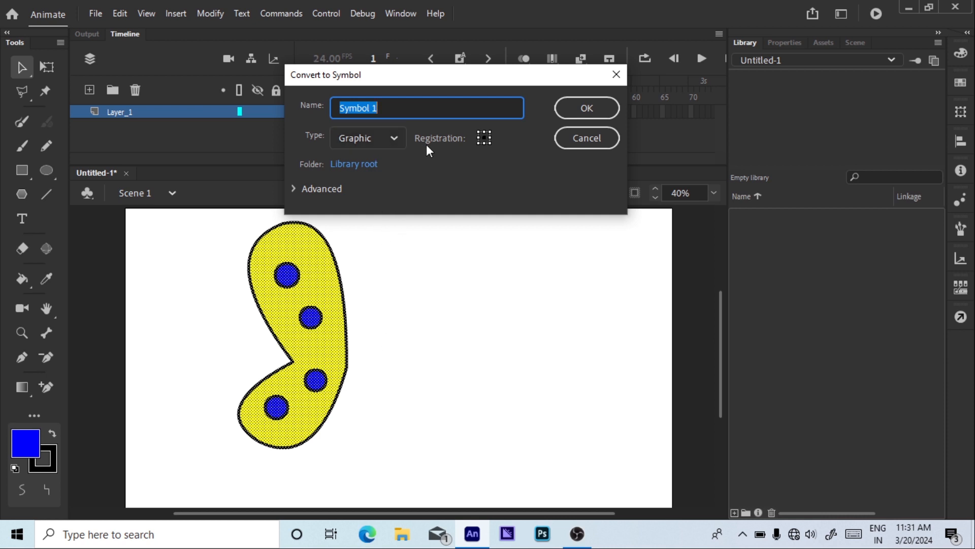
type("w")
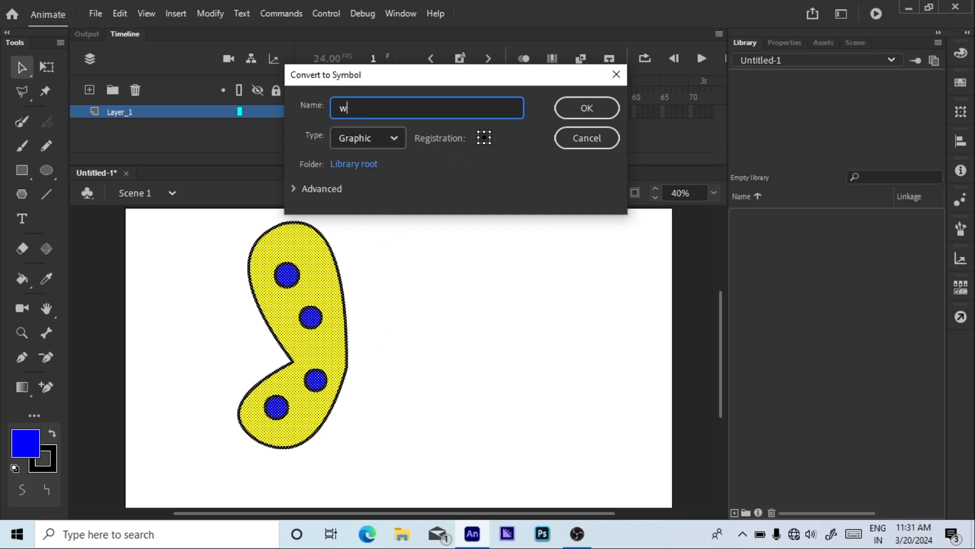
type("ing1")
left_click(490, 138)
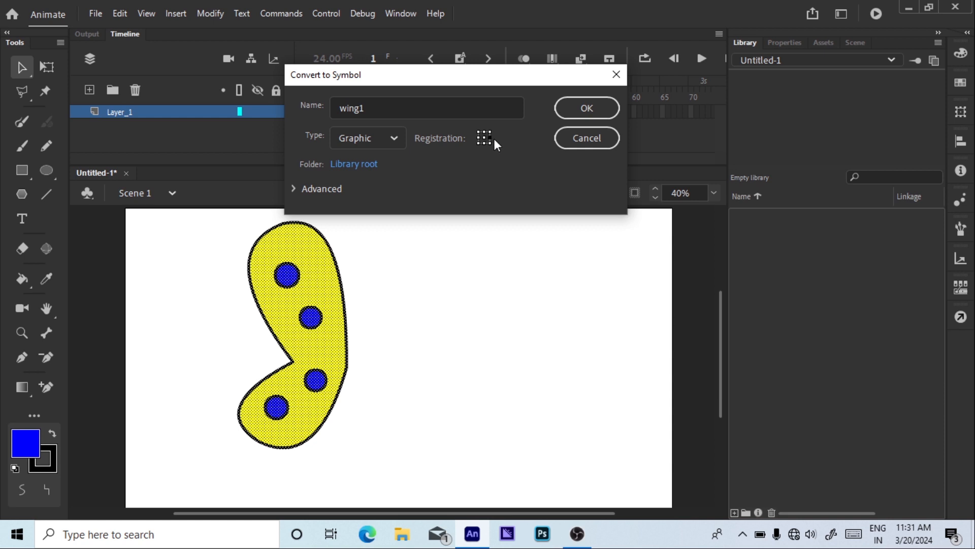
left_click(573, 114)
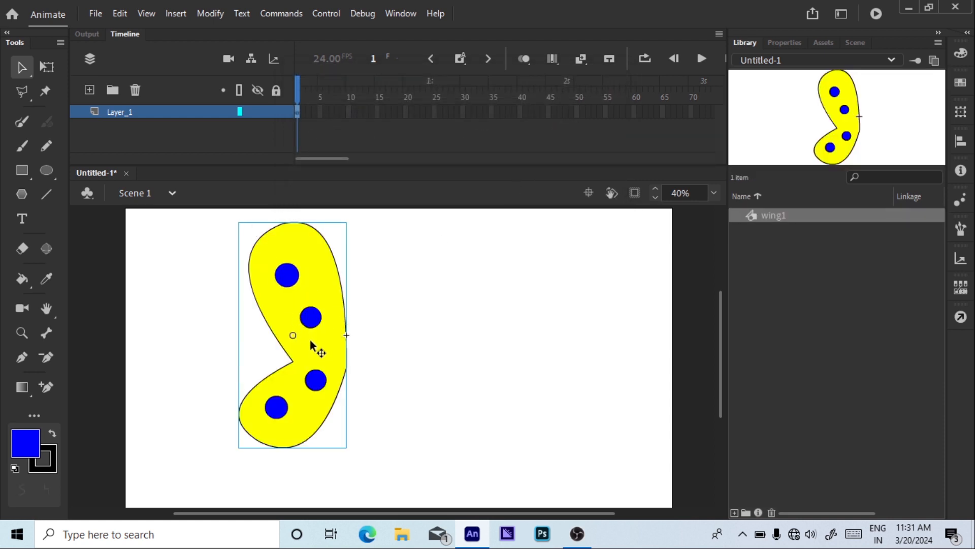
Step: Place a copy of the wing on the right half of the stage, flip it horizontally and deselect it
left_click_drag(326, 352, 525, 368)
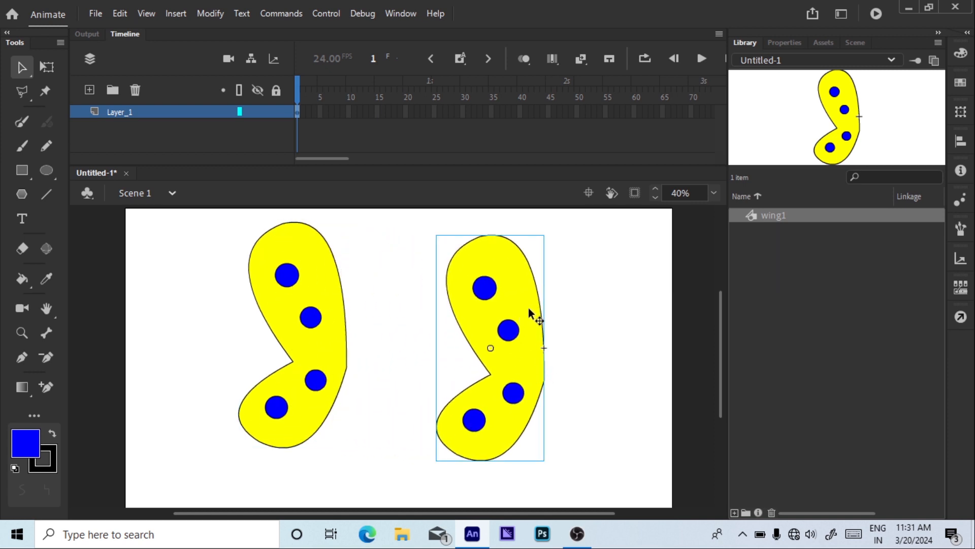
right_click(514, 345)
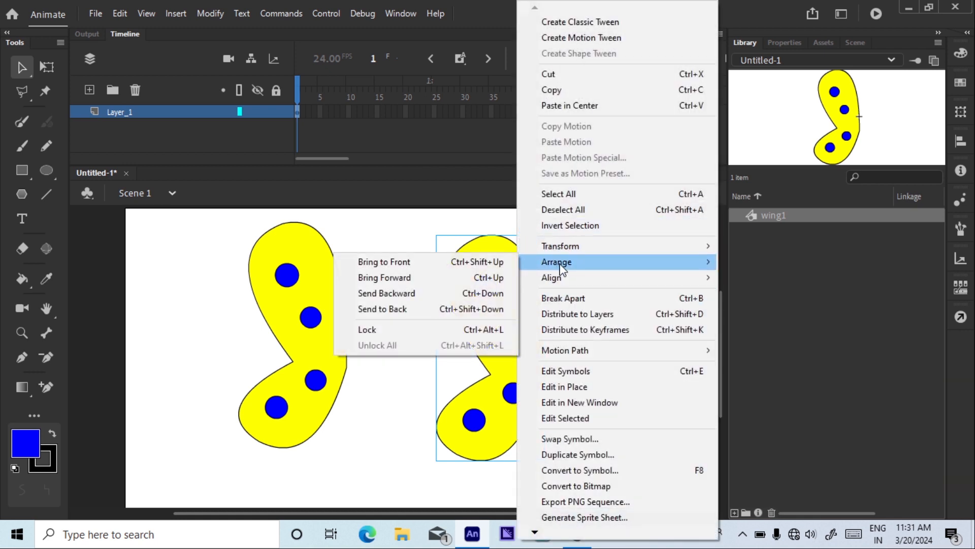
mouse_move(561, 248)
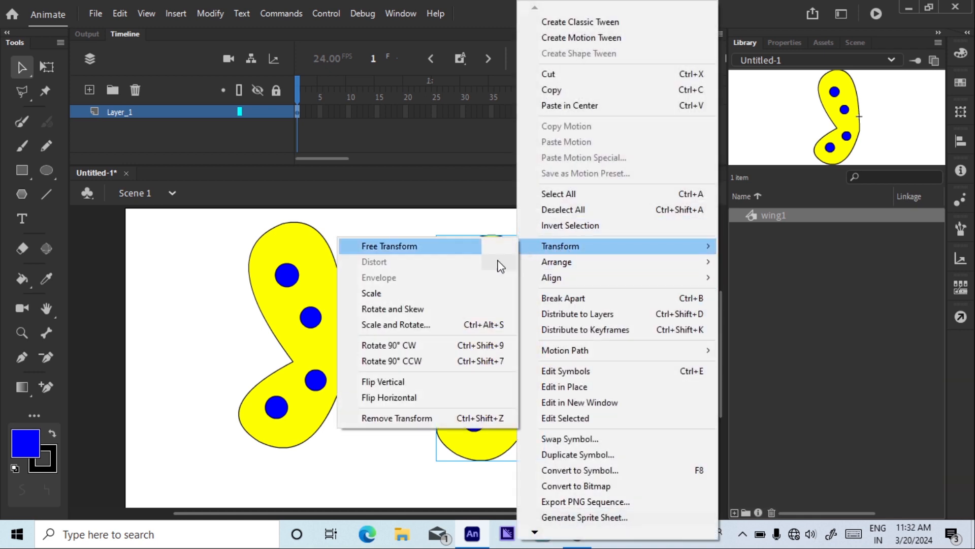
left_click(397, 400)
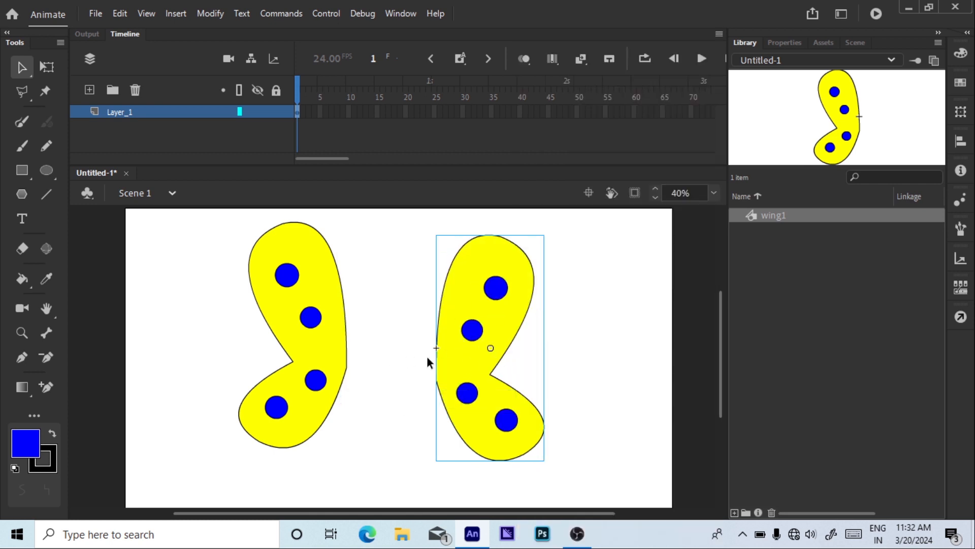
left_click(394, 334)
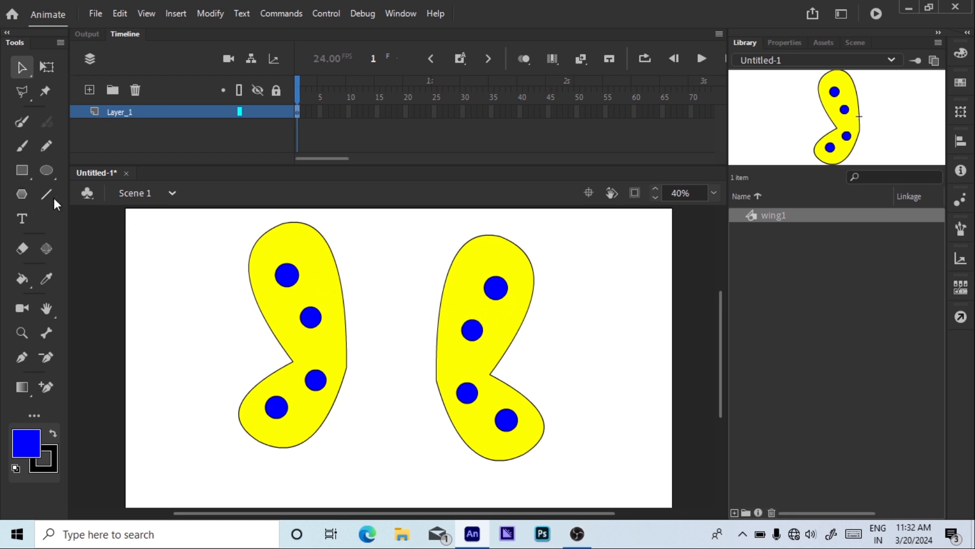
Step: Draw a tall, narrow red ellipse between the wings for the body and a small red circle above it for the head
left_click(24, 441)
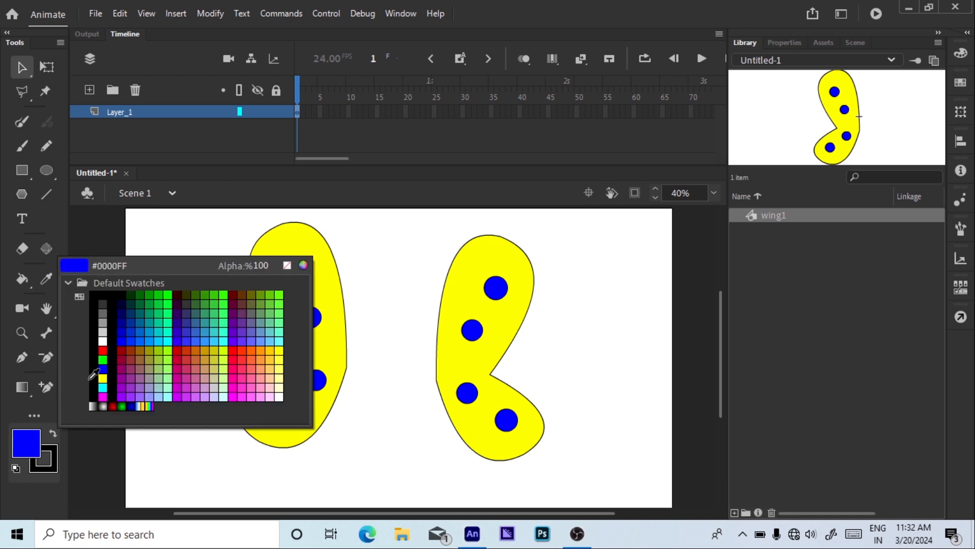
left_click(103, 350)
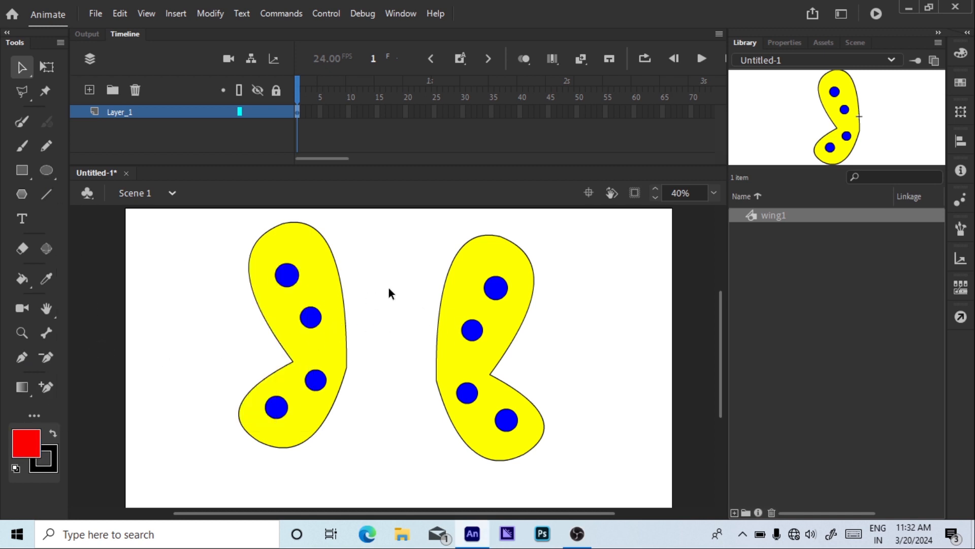
left_click(46, 171)
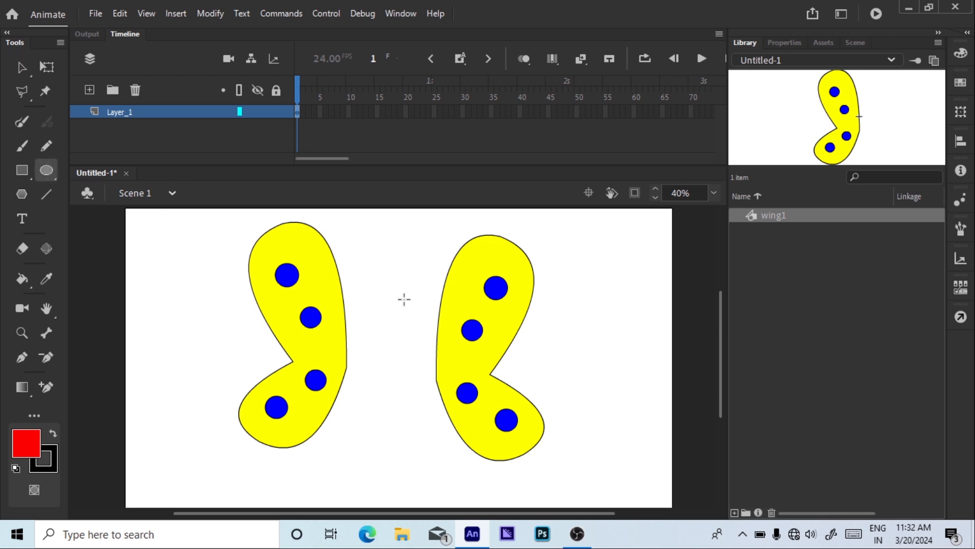
left_click_drag(373, 267, 405, 435)
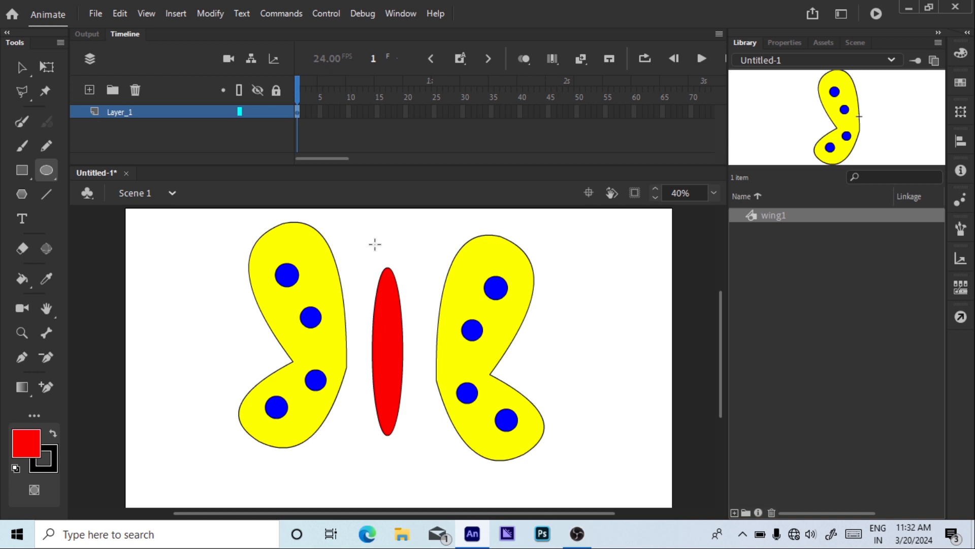
left_click_drag(367, 235, 390, 257)
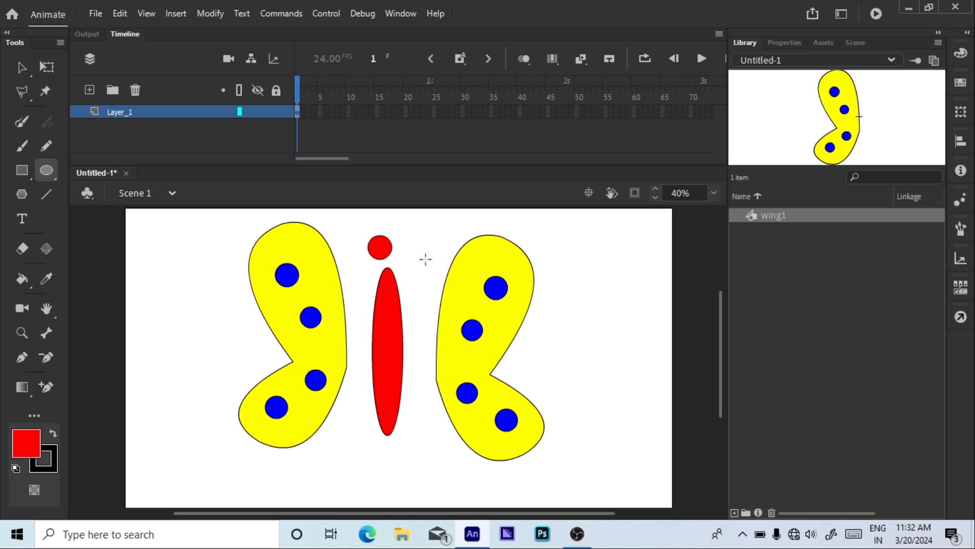
Step: Move the red head circle so it sits centred on the upper tip of the body ellipse, and deselect it
key("v")
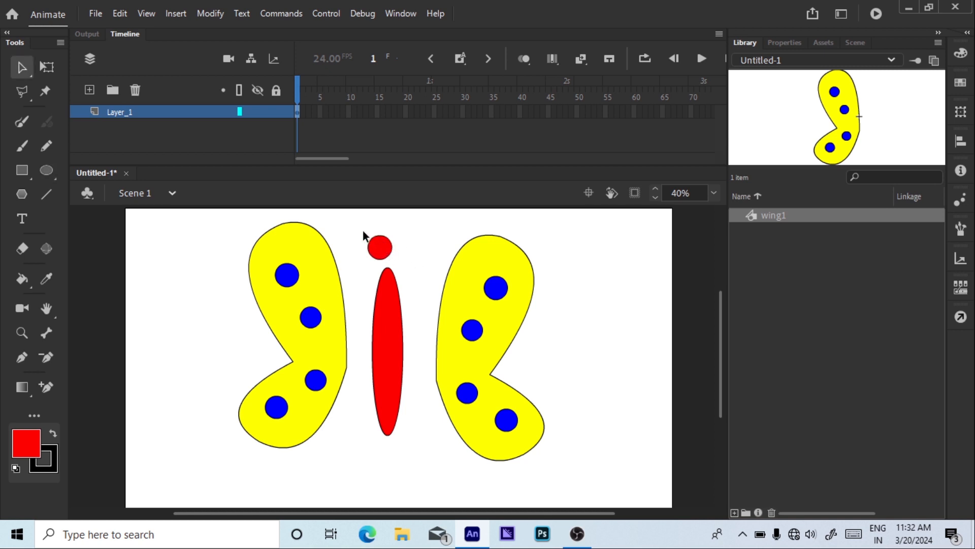
left_click_drag(364, 234, 399, 264)
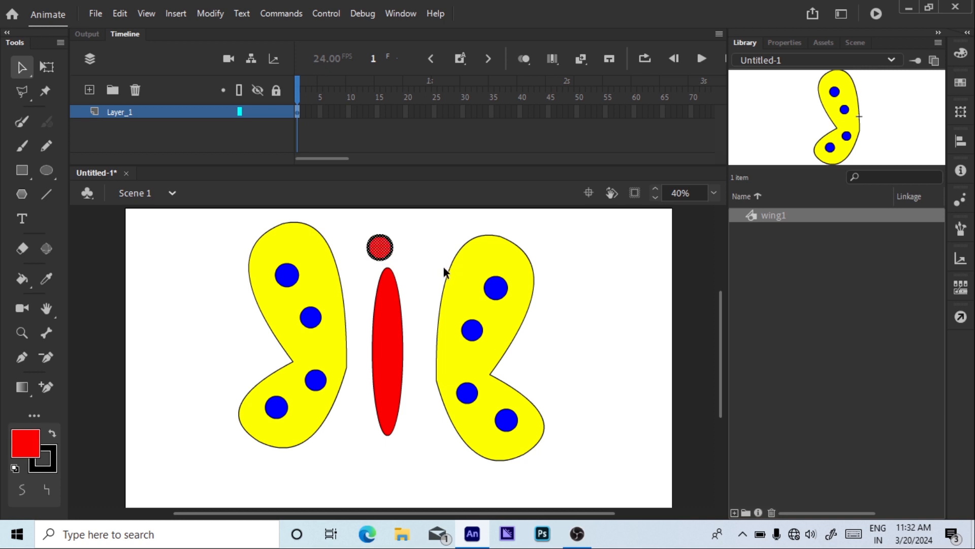
key("Right")
key("Right")
key("Right")
key("Right")
key("Right")
key("Right")
key("Right")
key("Right")
key("Right")
key("Right")
key("Right")
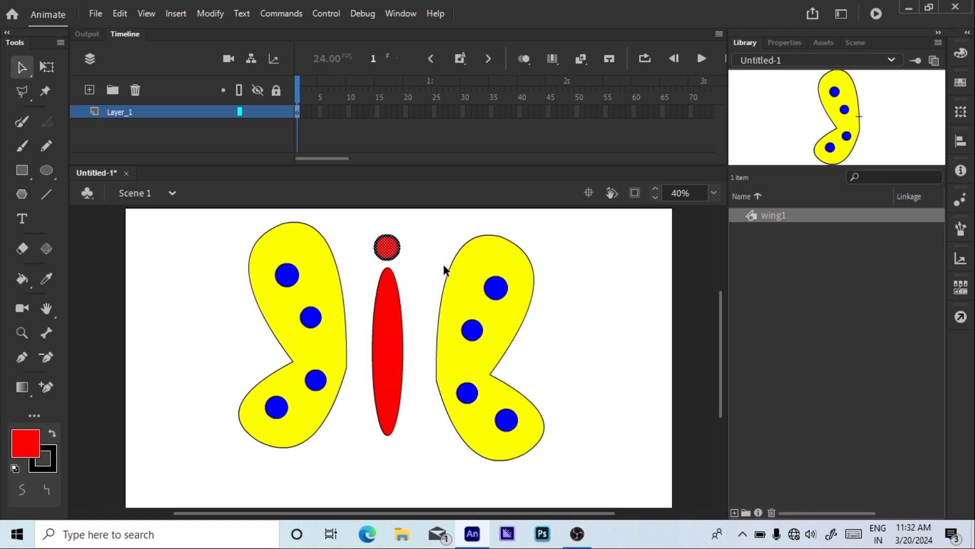
key("Down")
key("Down")
key("Down")
key("Down")
key("Down")
key("Down")
key("Down")
key("Down")
key("Down")
key("Down")
key("Down")
key("Down")
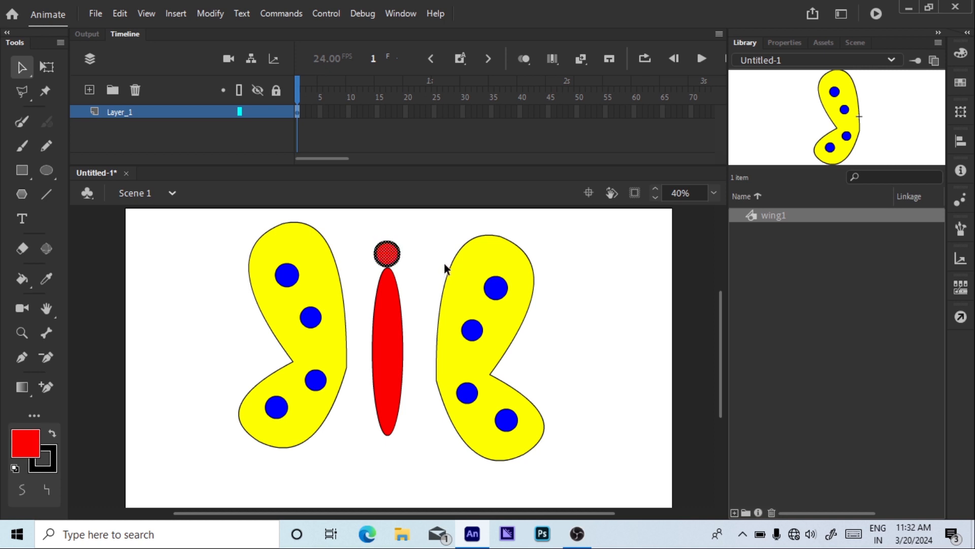
key("Right")
key("Right")
left_click_drag(386, 290, 417, 465)
left_click(424, 468)
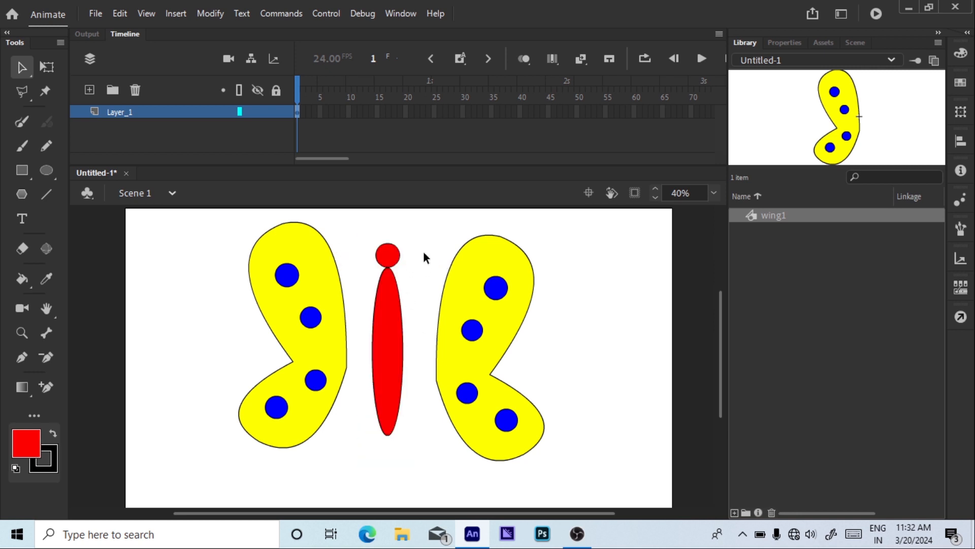
Step: Draw two straight antennae fanning outward from the head and bend them into curves
left_click(45, 195)
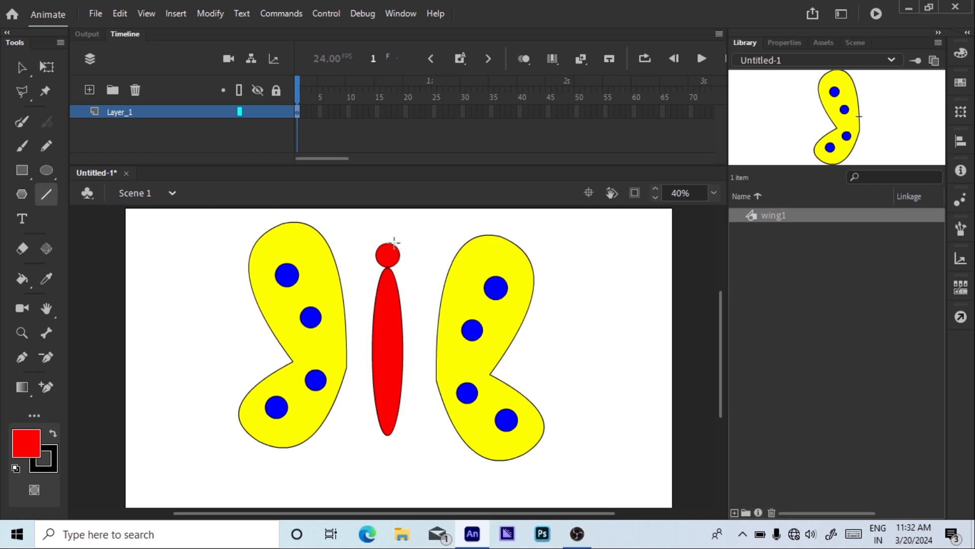
mouse_move(392, 244)
left_mouse_down()
mouse_move(411, 225)
mouse_move(363, 226)
left_mouse_up()
key("v")
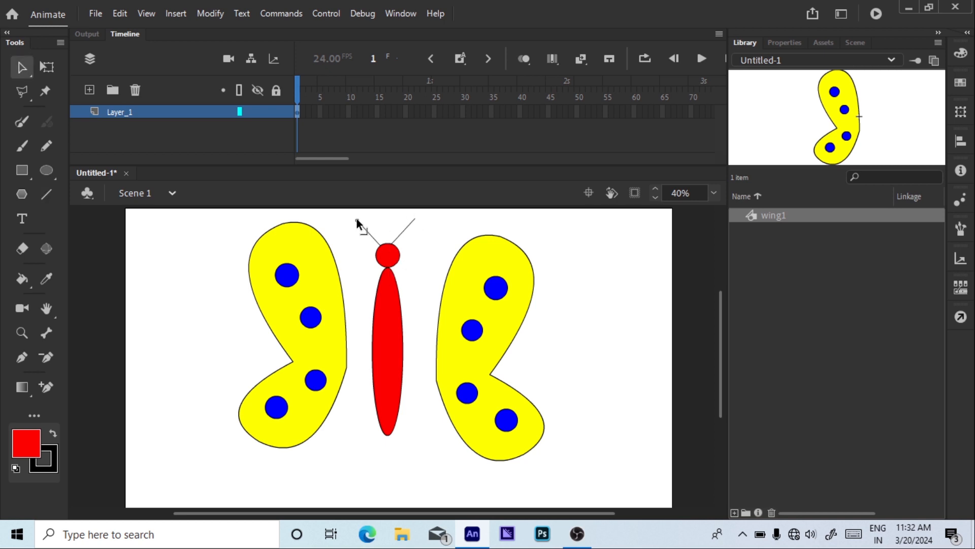
left_click_drag(403, 229, 371, 229)
Step: Convert the red body, head and antennae together into a graphic symbol named body with a centred registration point
left_click_drag(444, 225, 533, 488)
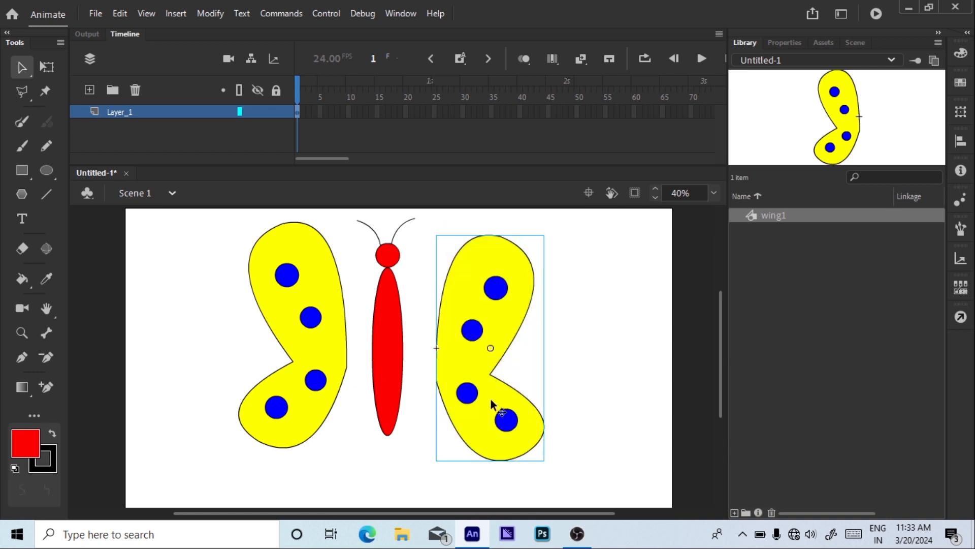
left_click_drag(418, 234, 422, 456)
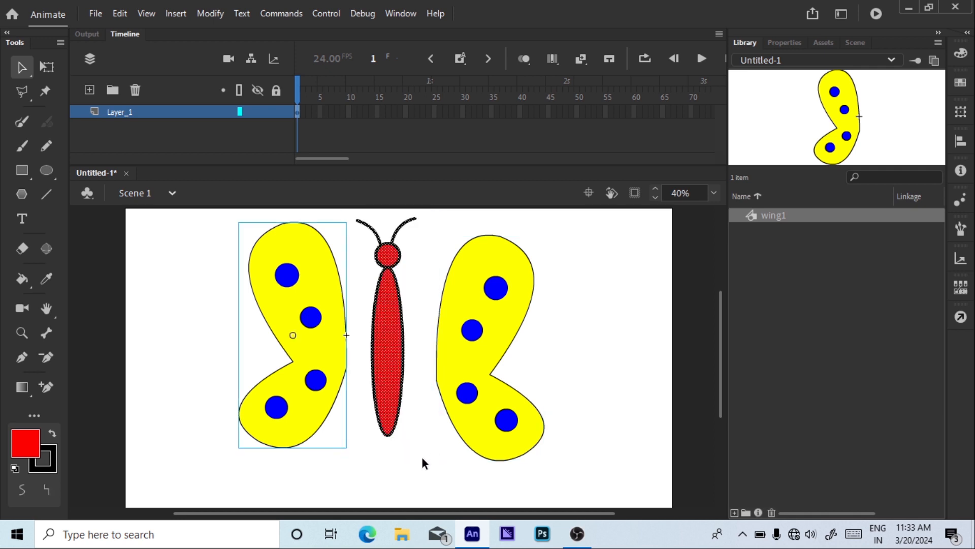
left_click(344, 213)
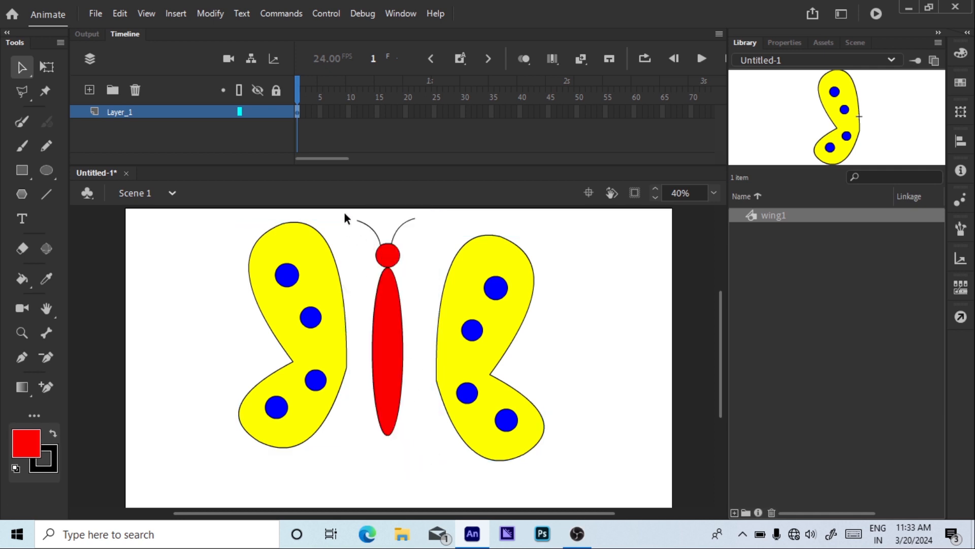
left_click_drag(368, 218, 428, 468)
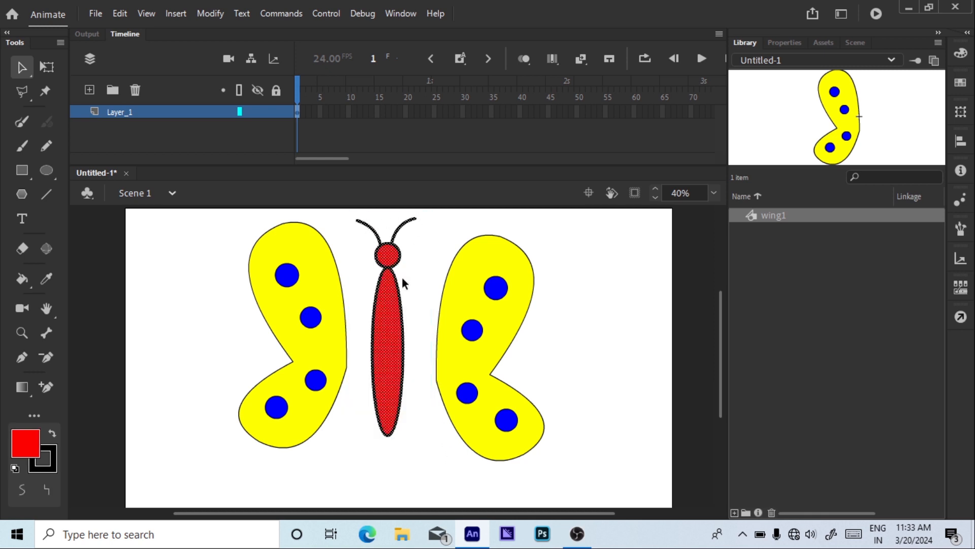
key("F8")
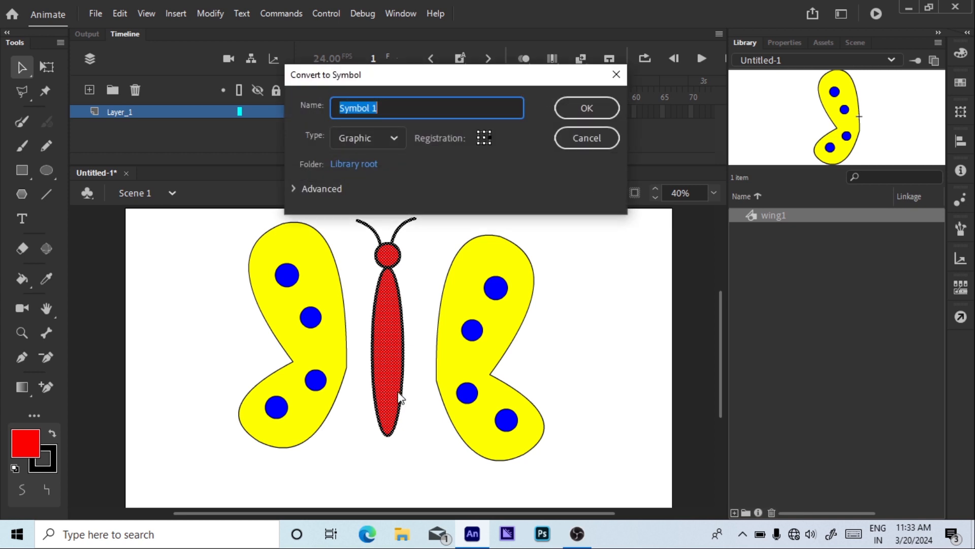
type("bo")
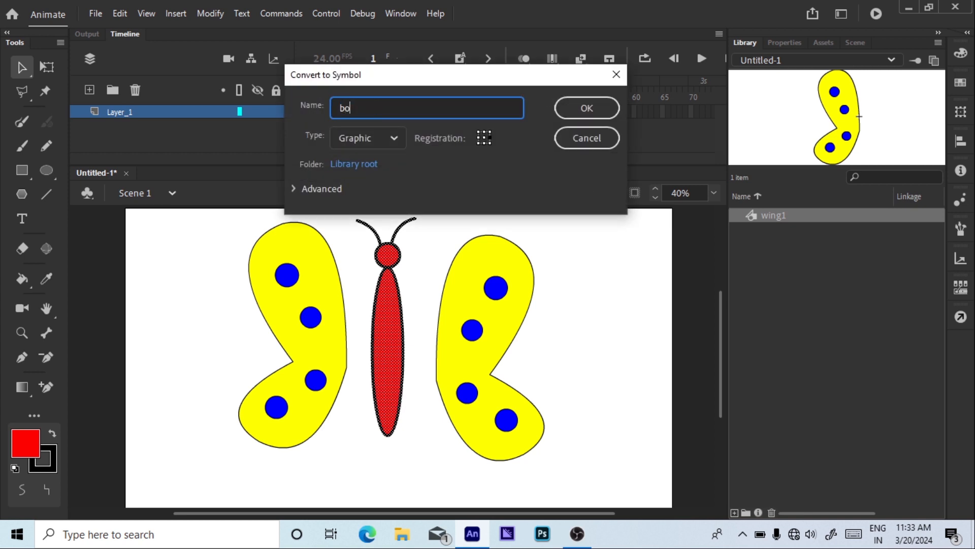
type("dy")
left_click(584, 110)
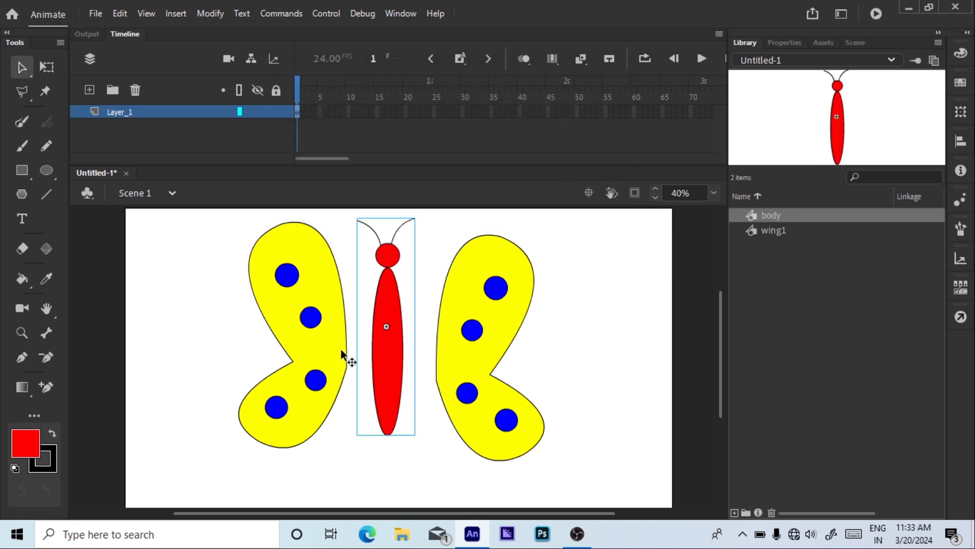
Step: Move the transformation point of each wing to the middle of its inner edge, facing the body
left_click(292, 290)
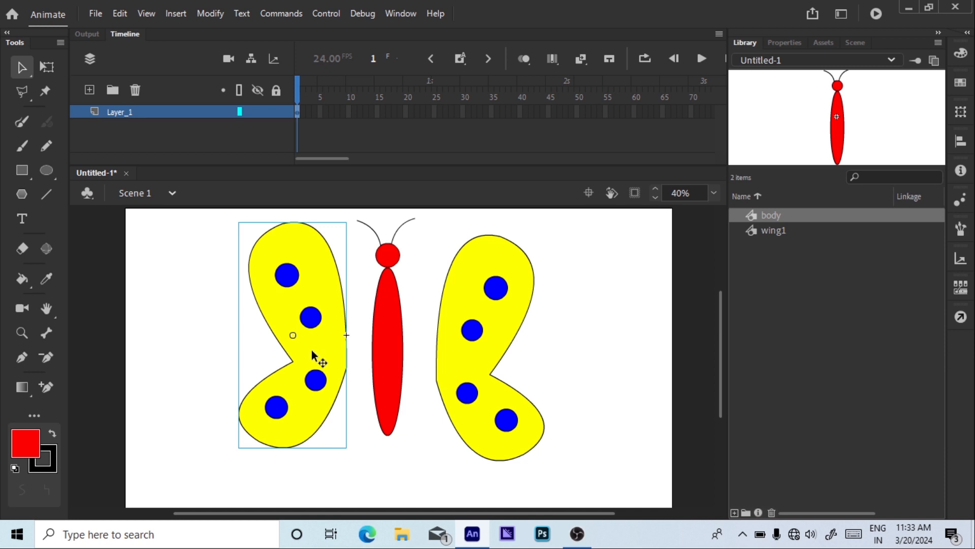
key("q")
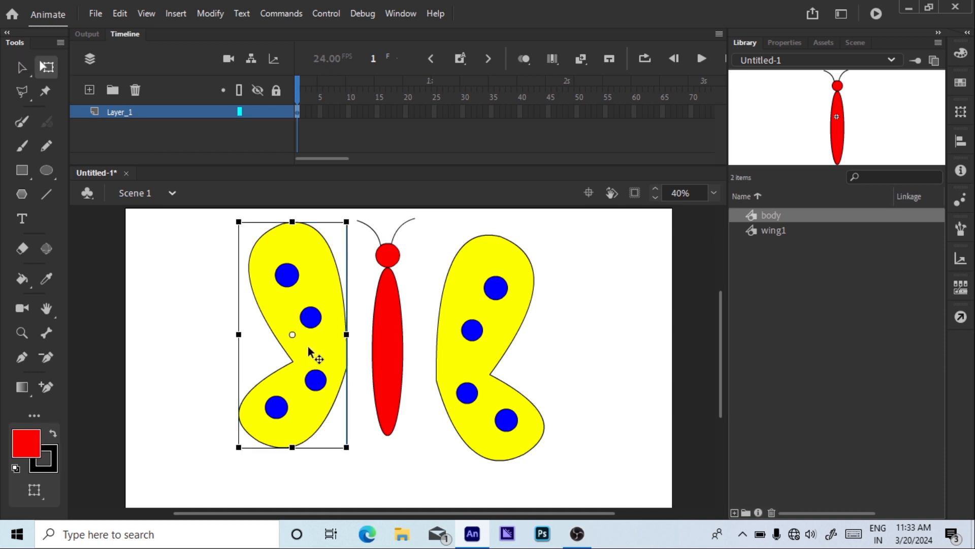
left_click_drag(292, 334, 312, 338)
left_click(468, 342)
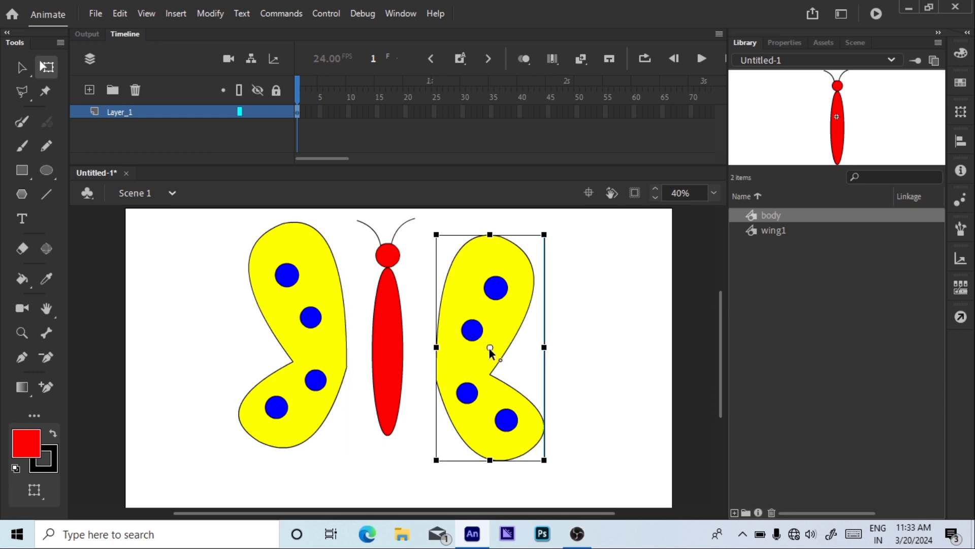
left_click_drag(490, 348, 434, 350)
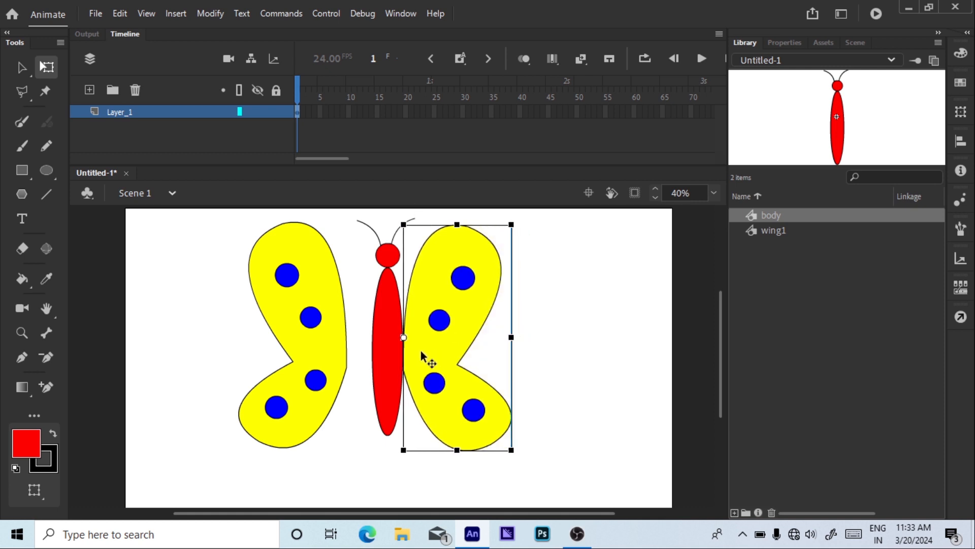
Step: Bring the wings inward against the two sides of the body and clear the selection
left_click_drag(325, 345, 349, 346)
left_click(506, 349)
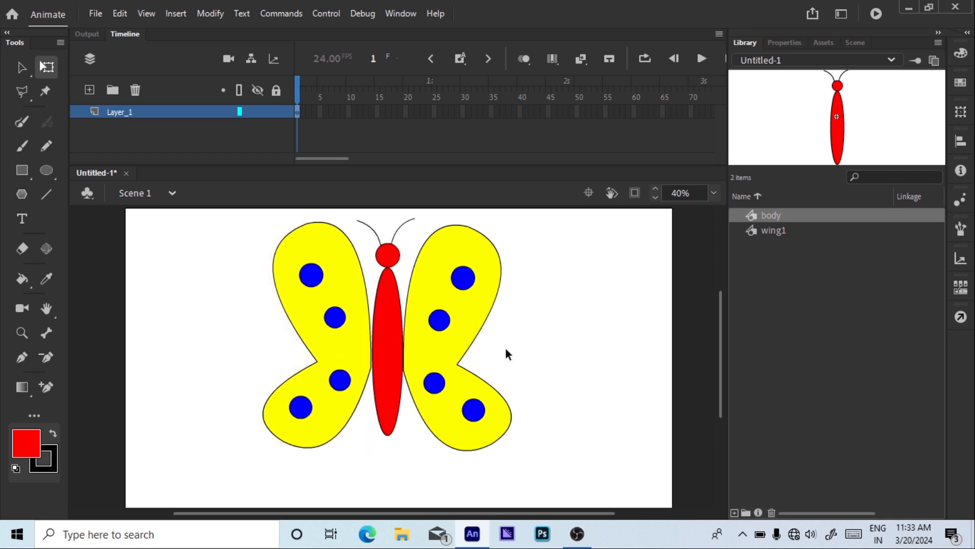
Step: Pull both wings away from the body and scale the body down proportionally to about two thirds of its size
left_click(460, 340)
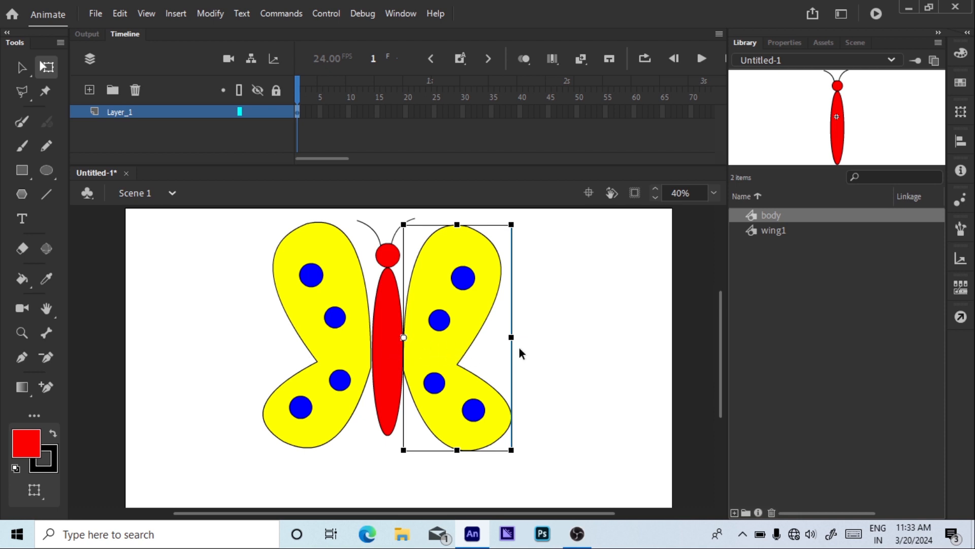
left_click_drag(356, 351, 334, 350)
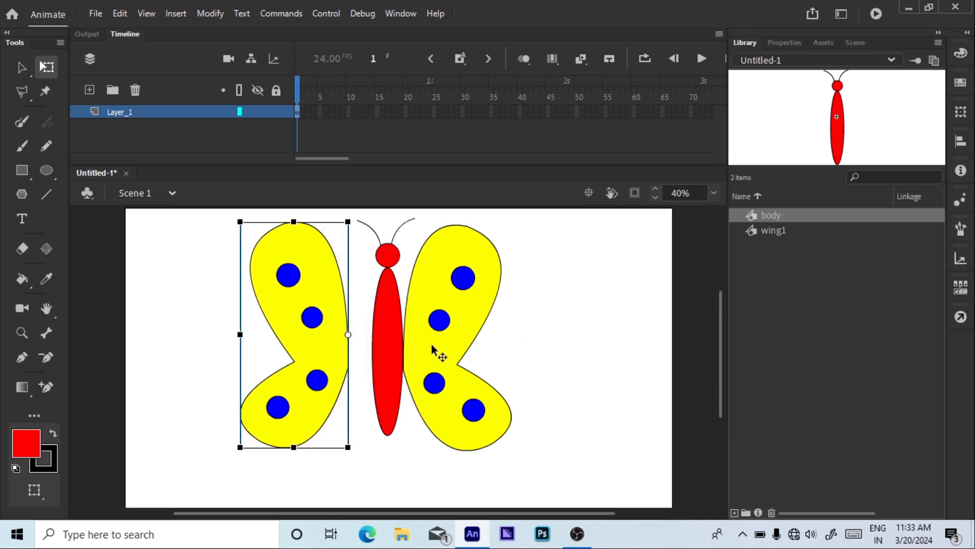
left_click_drag(433, 346, 471, 350)
left_click(397, 348)
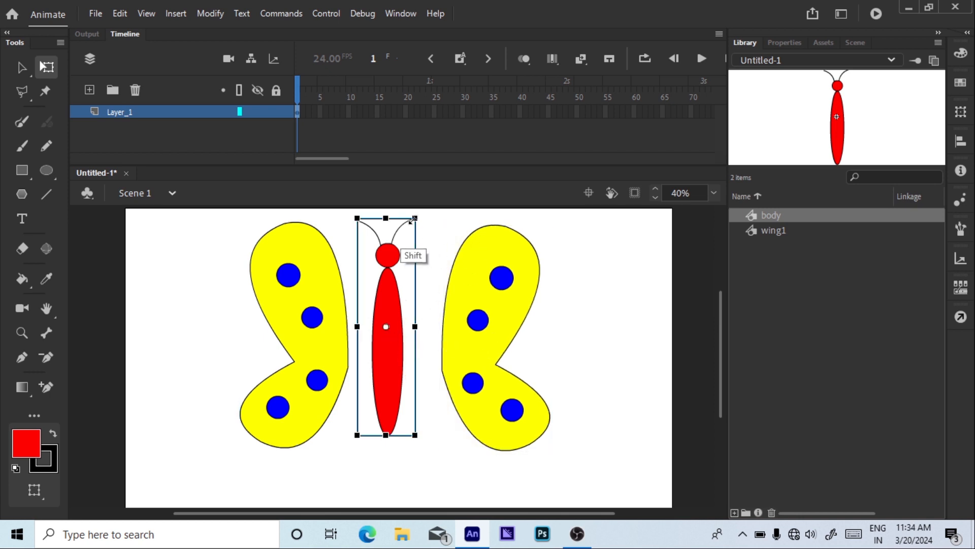
left_click_drag(412, 219, 406, 238)
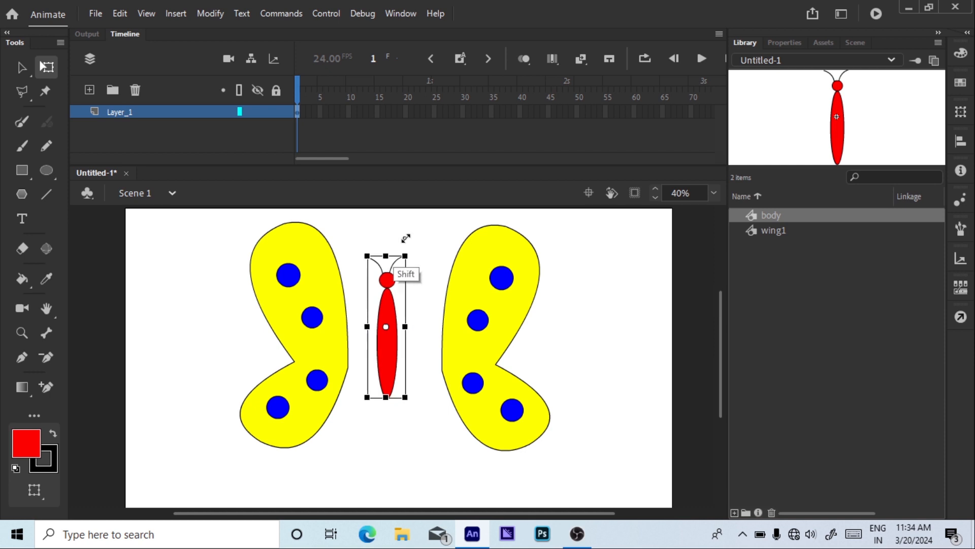
Step: Move the right wing and the left wing inward until their inner edges touch the sides of the smaller body
left_click(501, 326)
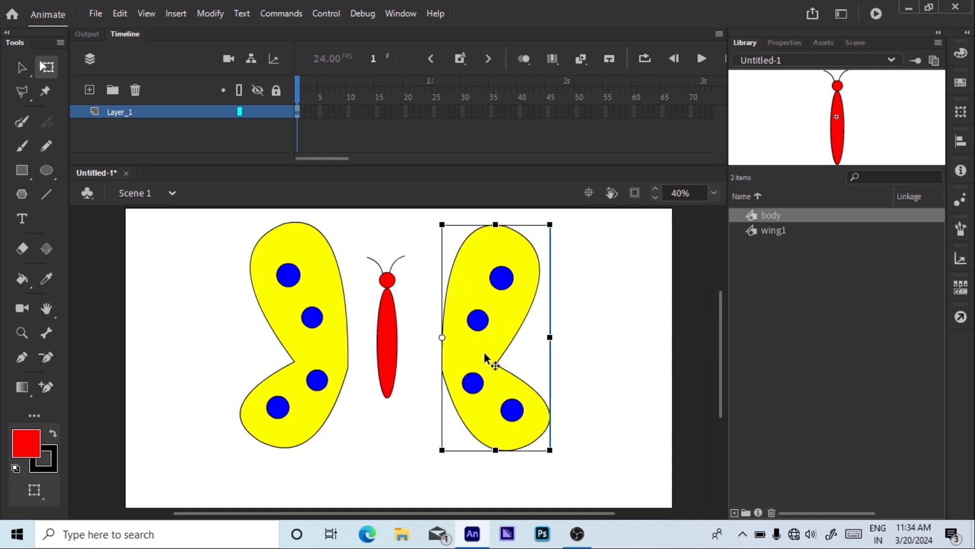
left_click_drag(484, 354, 445, 358)
left_click(331, 362)
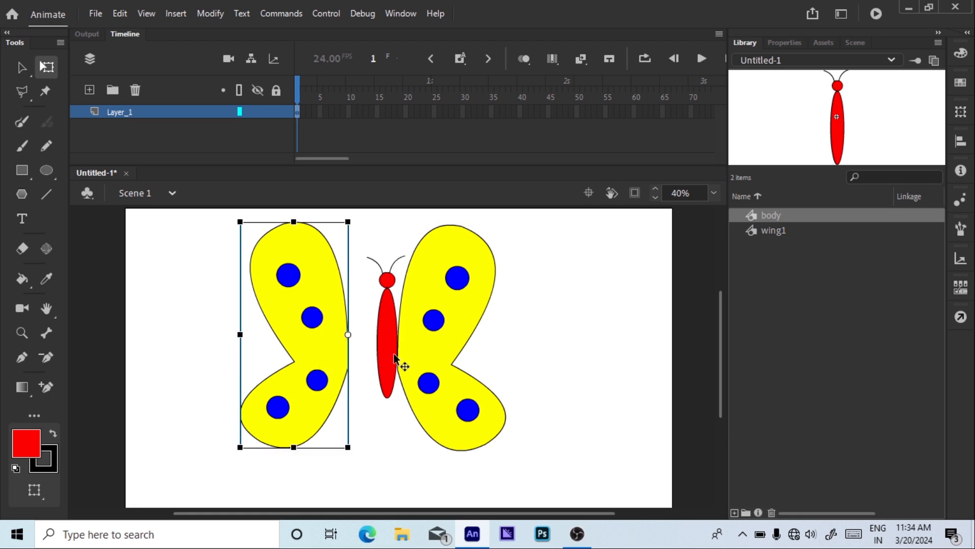
key("shift+Right")
key("shift+Right")
key("shift+Right")
key("shift+Right")
key("shift+Right")
key("shift+Right")
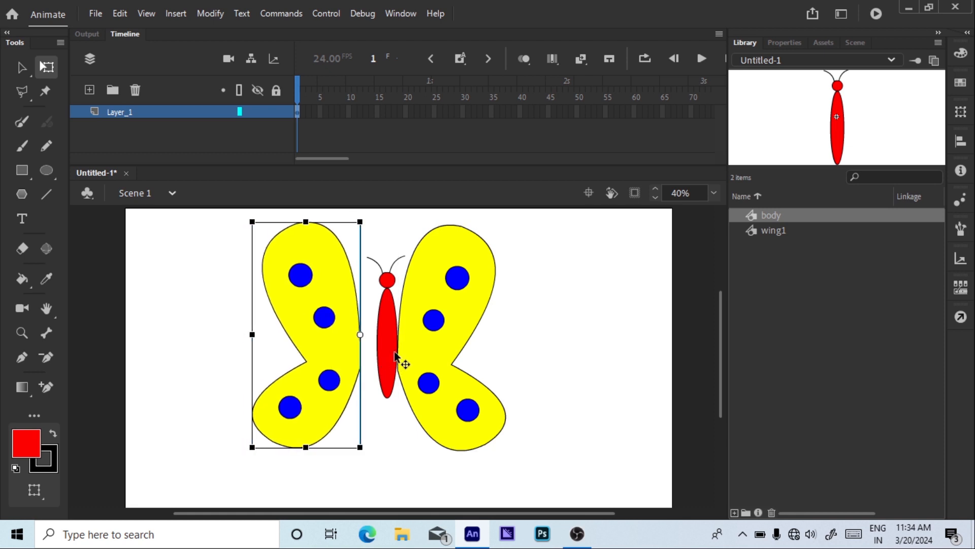
key("shift+Right")
key("shift+Right")
key("shift+Right")
key("shift+Right")
key("shift+Right")
key("shift+Right")
key("shift+Right")
key("shift+Right")
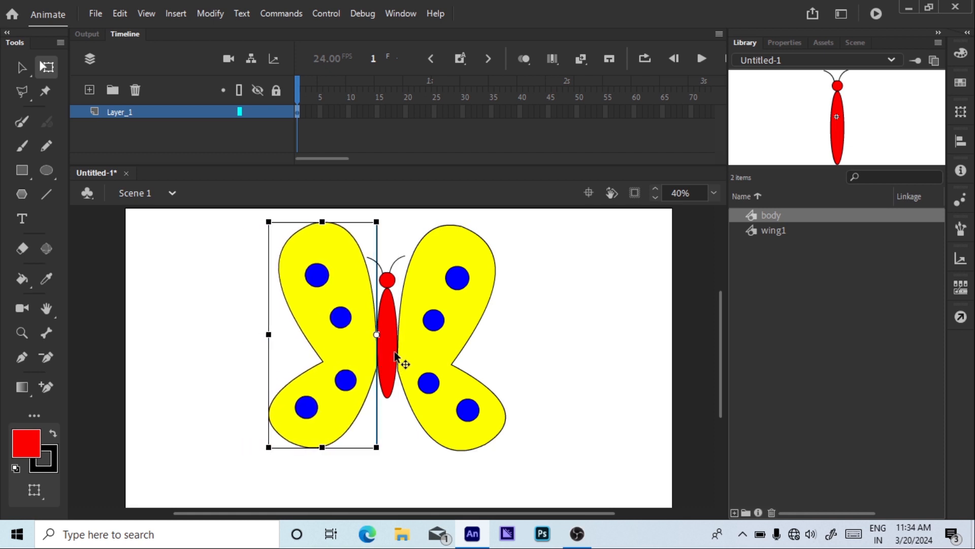
left_click(539, 335)
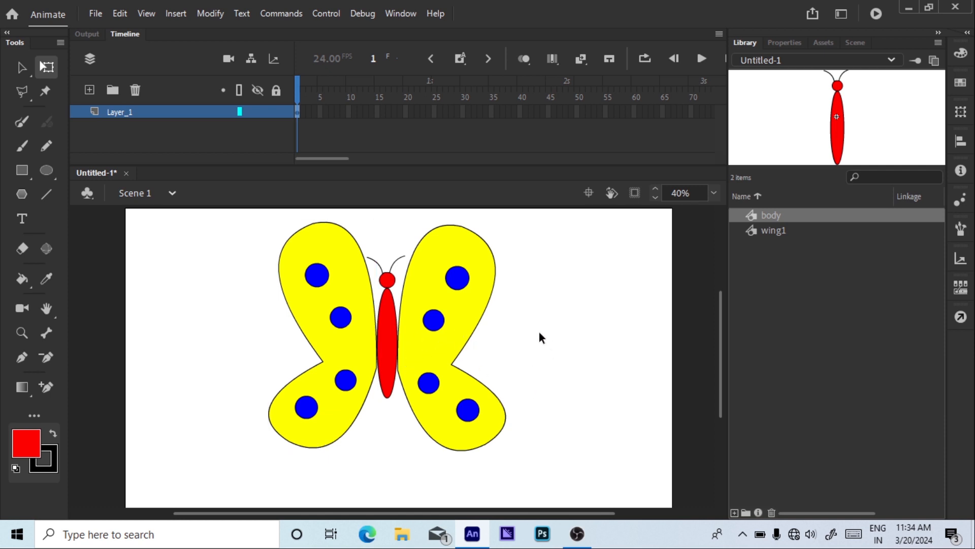
left_click(429, 349)
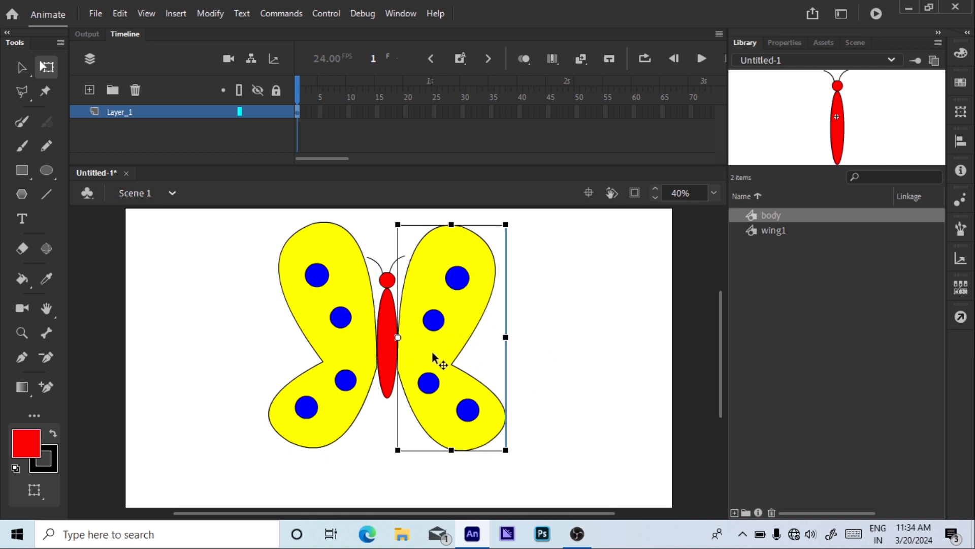
left_click(356, 351)
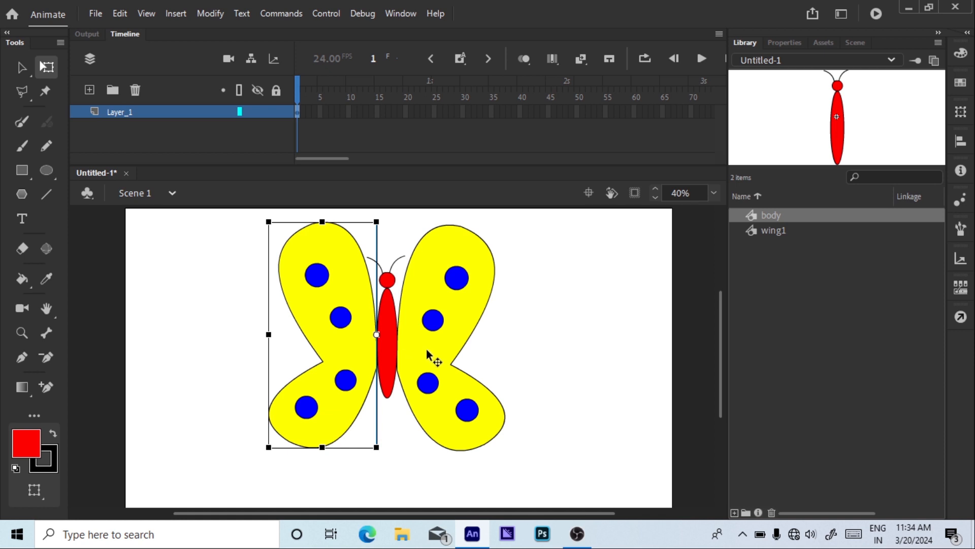
Step: Nudge the left wing slightly right against the side of the body and clear the selection
key("Right")
key("Right")
key("Right")
left_click(518, 329)
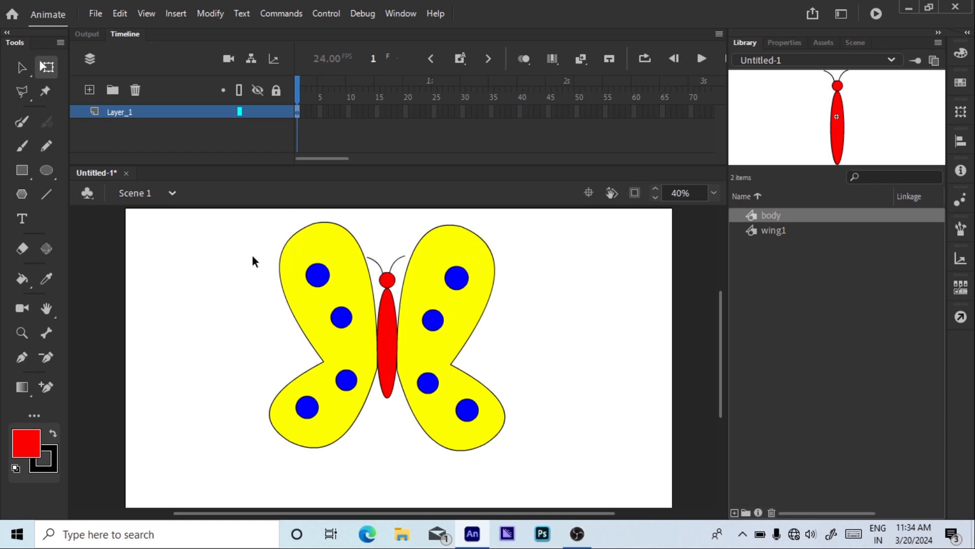
Step: Distribute the body and both wings to separate layers and delete the empty Layer_1
left_click_drag(256, 212, 574, 504)
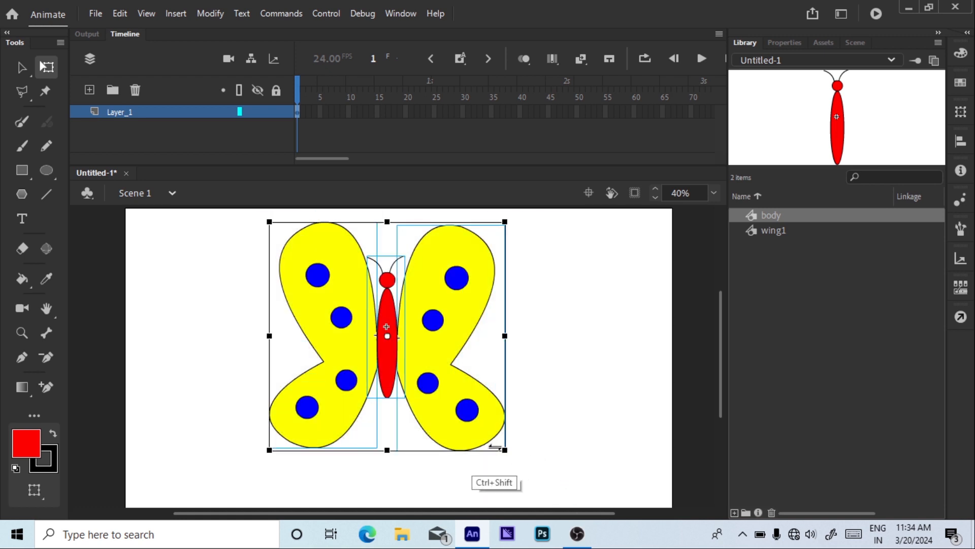
key("ctrl+shift+d")
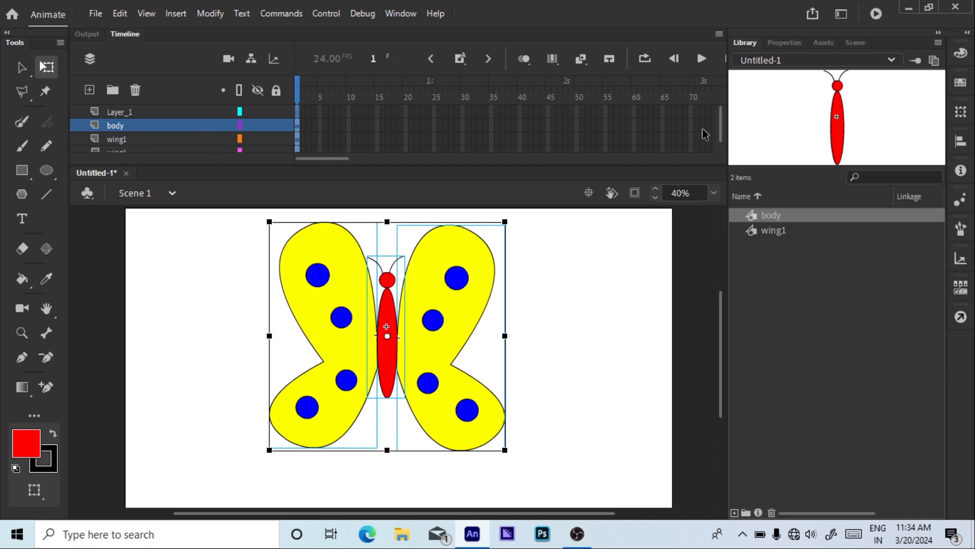
left_click_drag(712, 127, 711, 154)
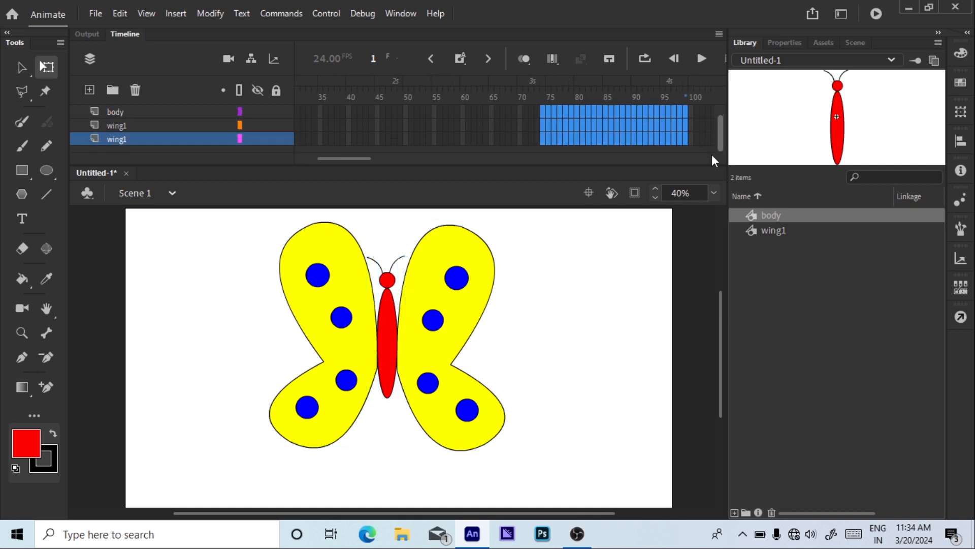
left_click_drag(344, 158, 191, 165)
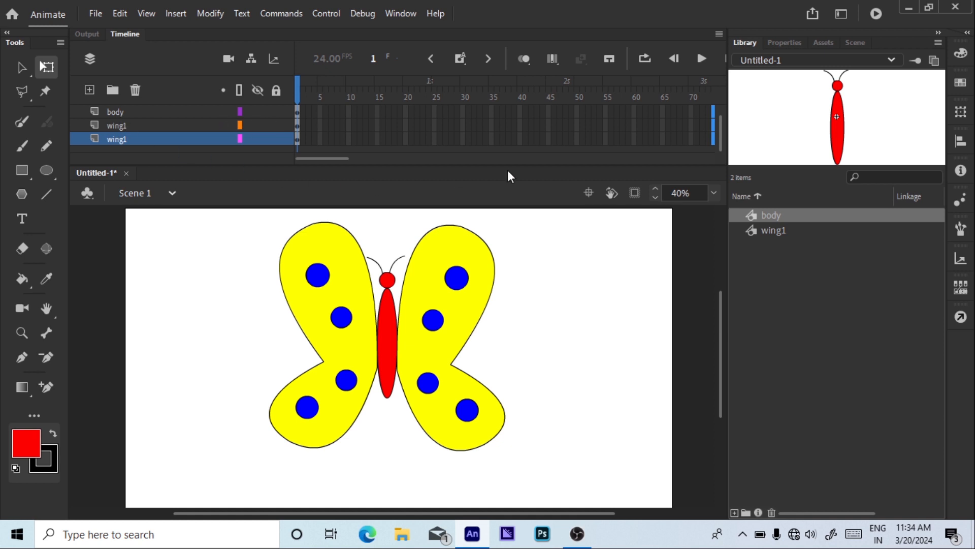
left_click_drag(722, 135, 724, 110)
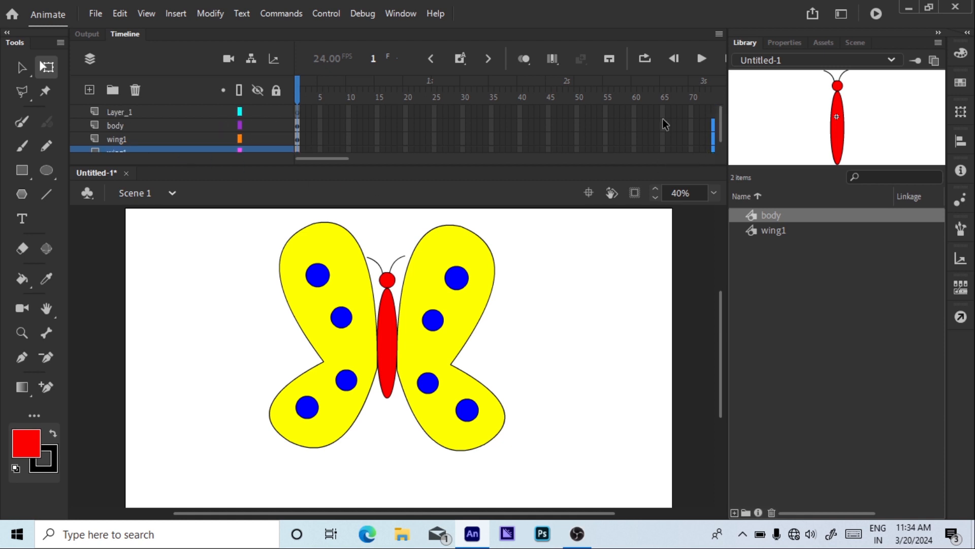
left_click(150, 110)
left_click(135, 90)
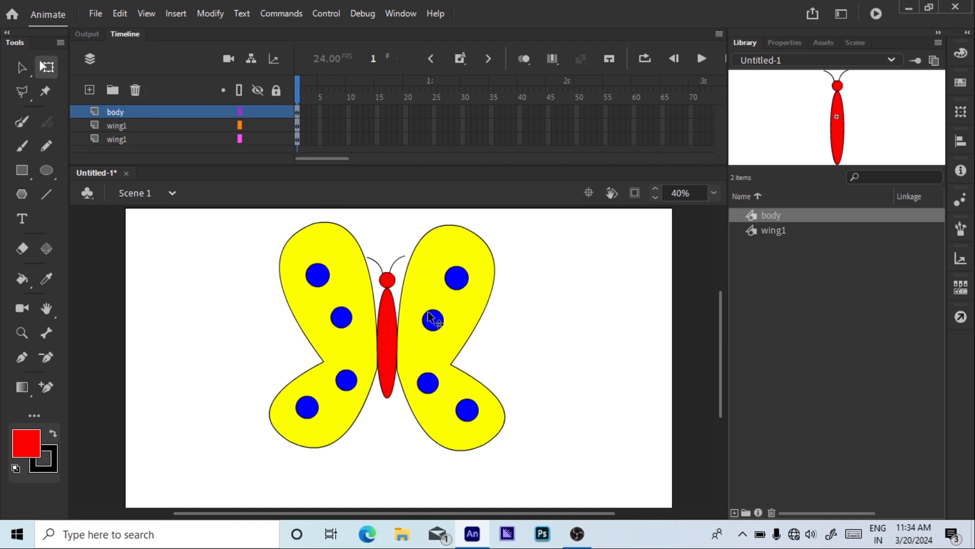
Step: Move the body layer below both wing layers and extend all three layers to frame 10
left_click_drag(127, 111, 122, 145)
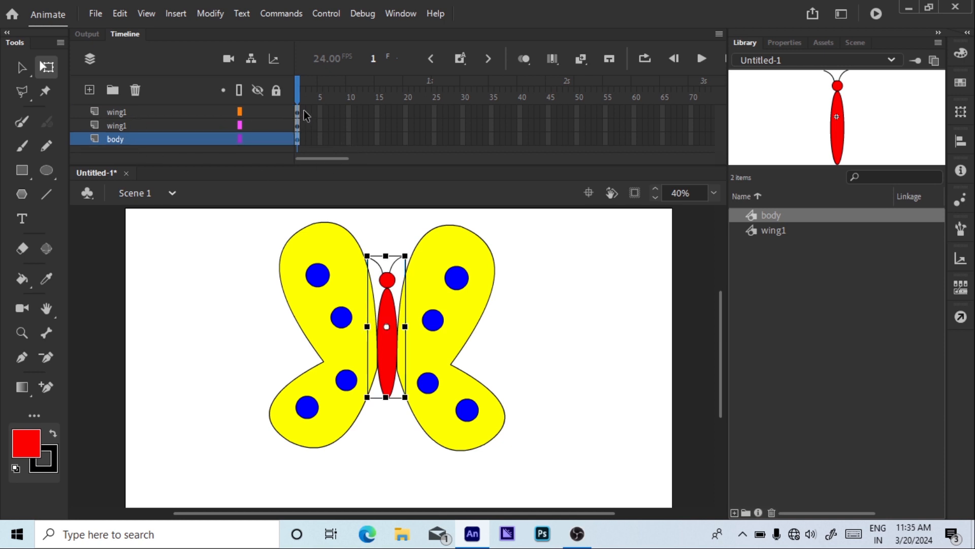
left_click_drag(304, 110, 349, 152)
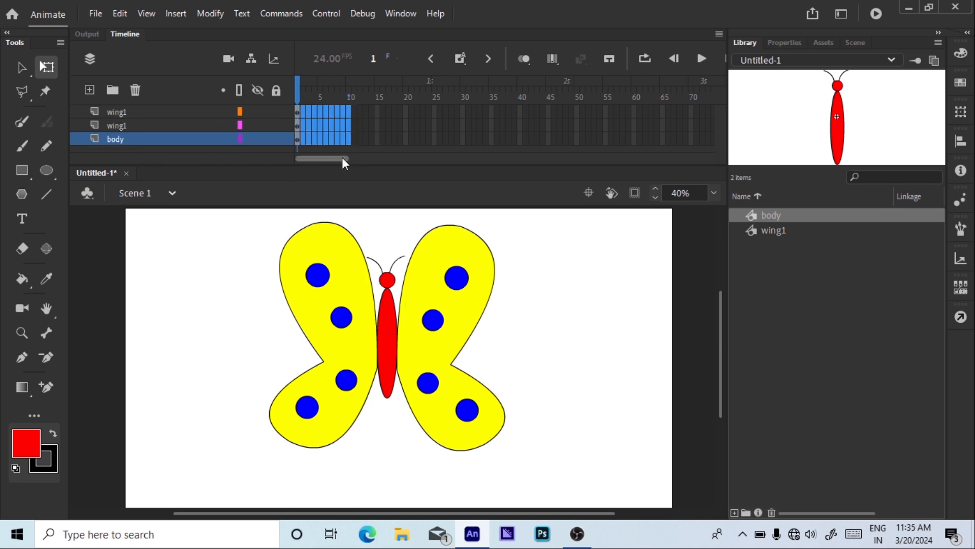
key("F5")
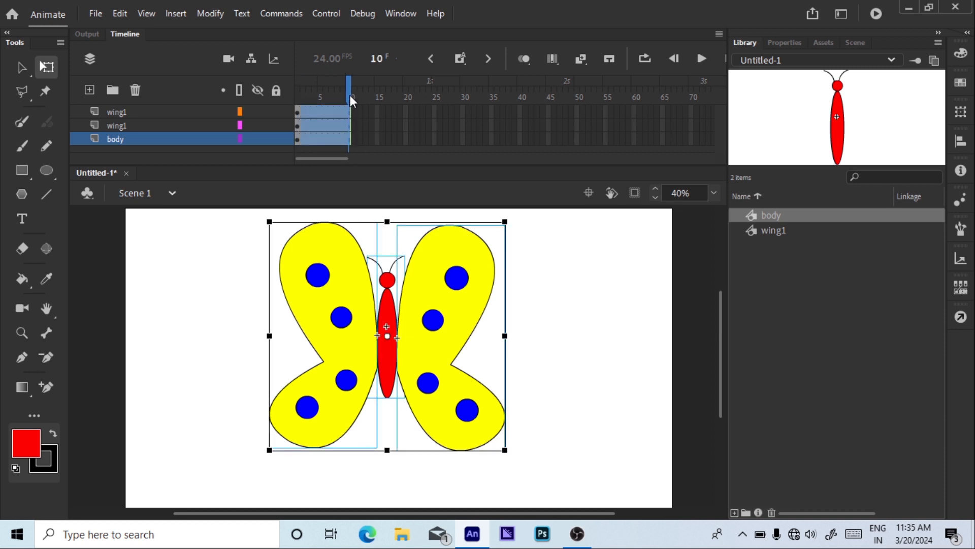
Step: Insert keyframes at frame 5 on both wing layers and the body layer
left_click_drag(350, 95, 320, 97)
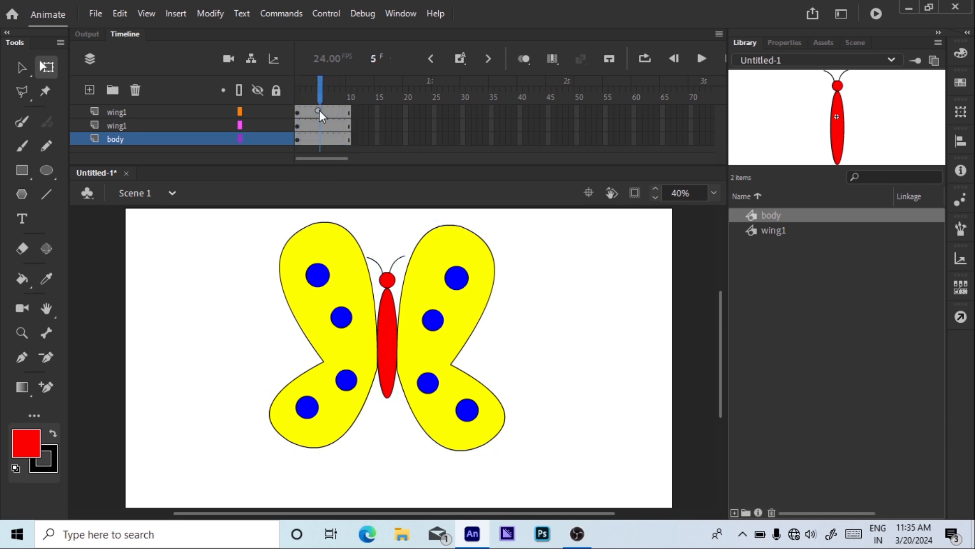
left_click(320, 111)
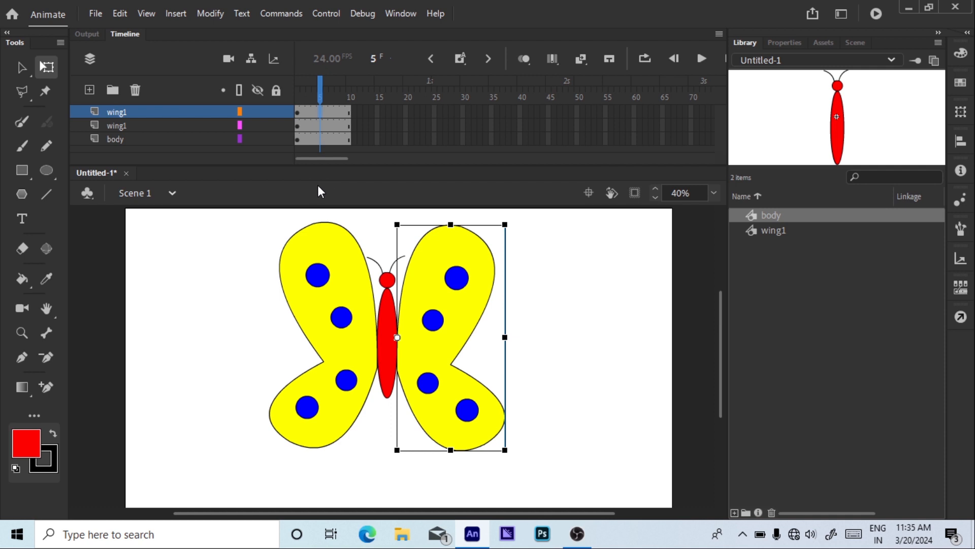
left_click(319, 125, "ctrl")
left_click(320, 140, "ctrl")
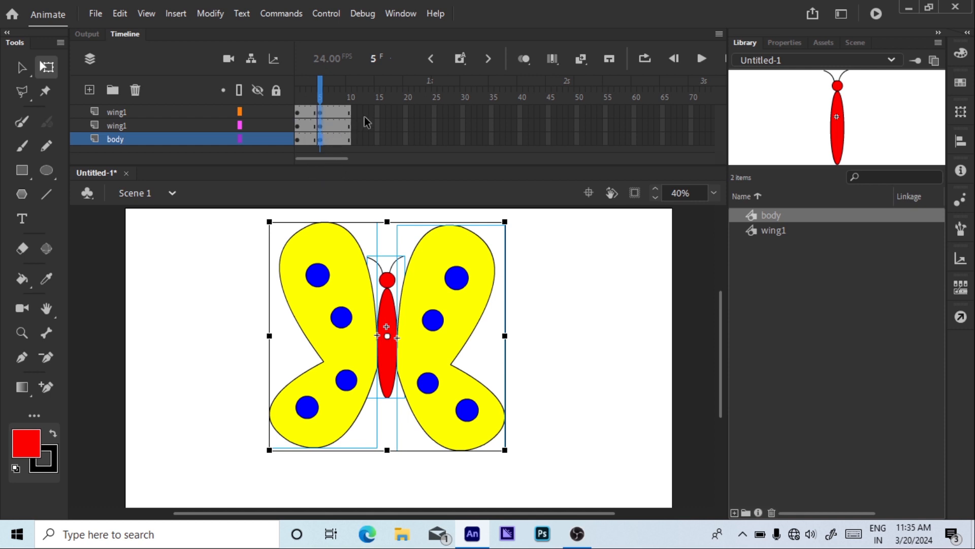
Step: Insert keyframes at frame 10 on both wing layers and the body layer
left_click(348, 112)
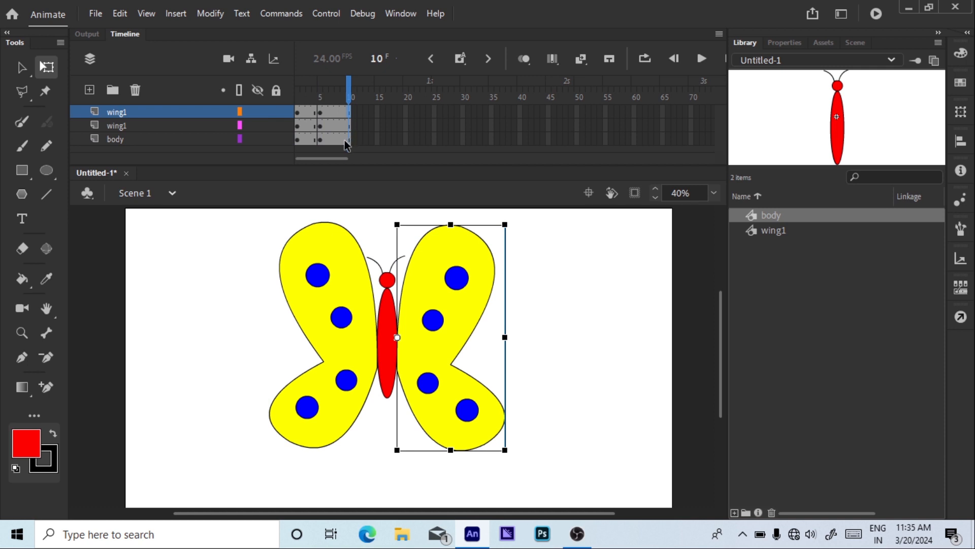
left_click(349, 126, "shift")
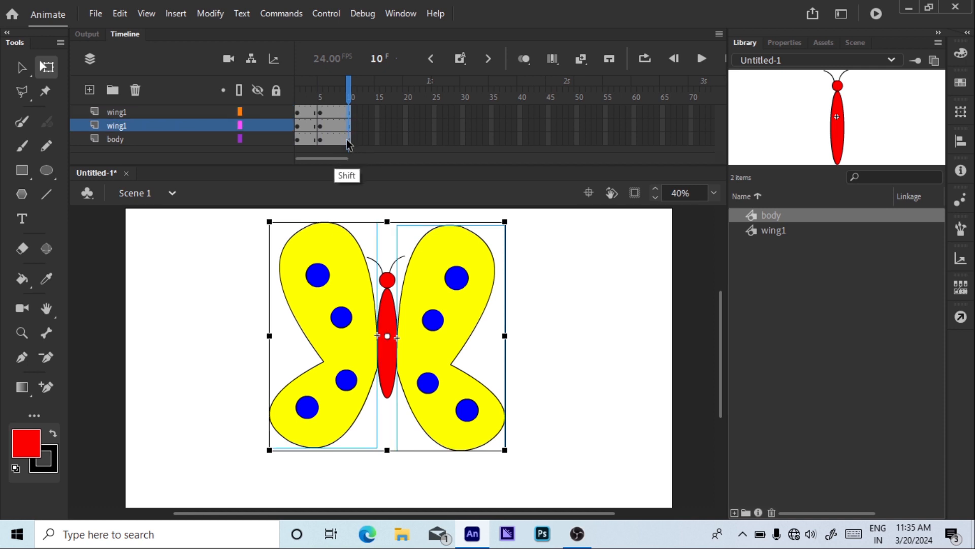
left_click(348, 140, "shift")
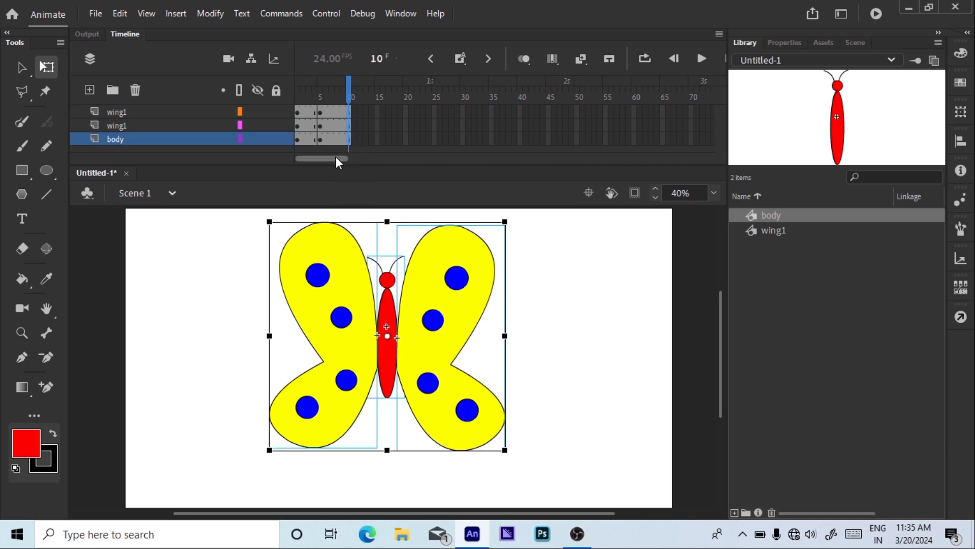
key("F6")
Step: At frame 5, squeeze the left and right wings horizontally toward the body to about a third of their width
left_click_drag(349, 94, 321, 93)
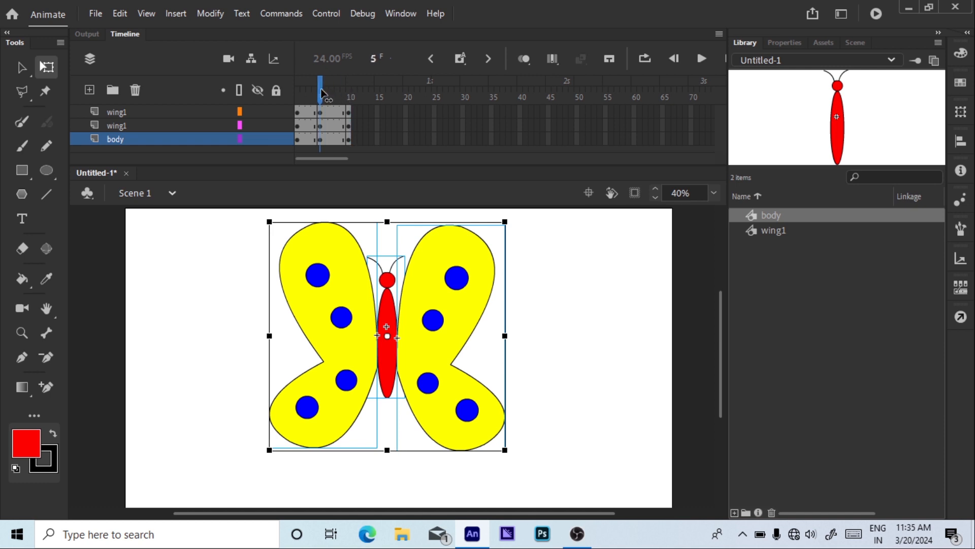
left_click(560, 297)
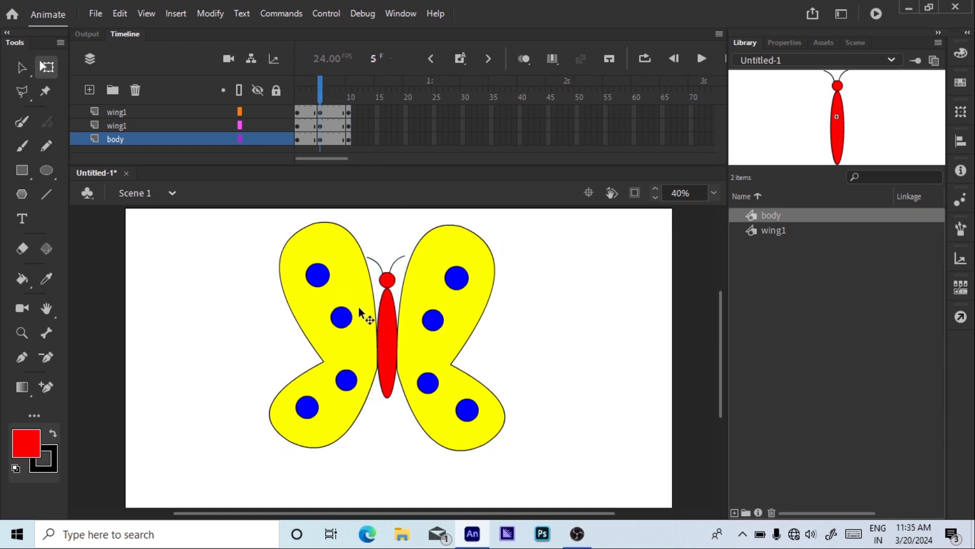
left_click(350, 323)
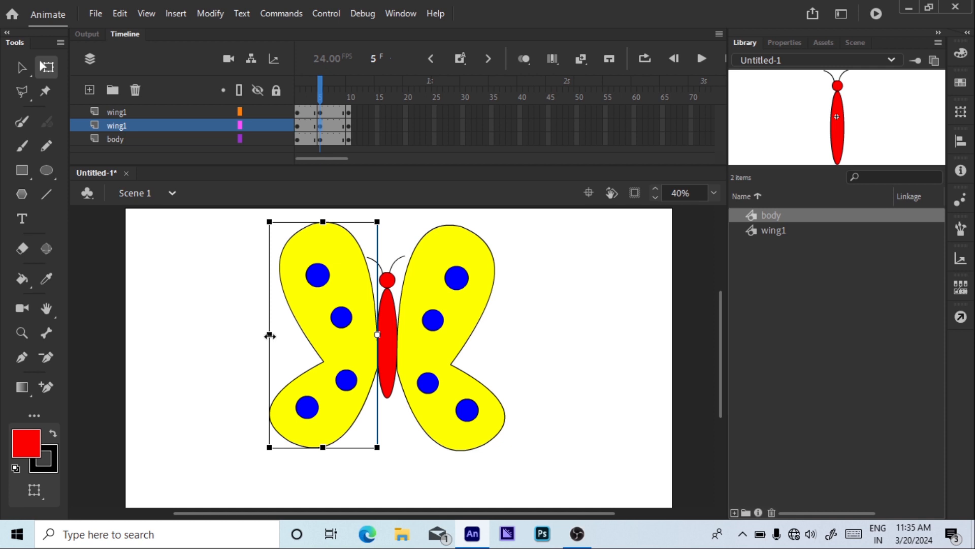
left_click_drag(270, 335, 345, 336)
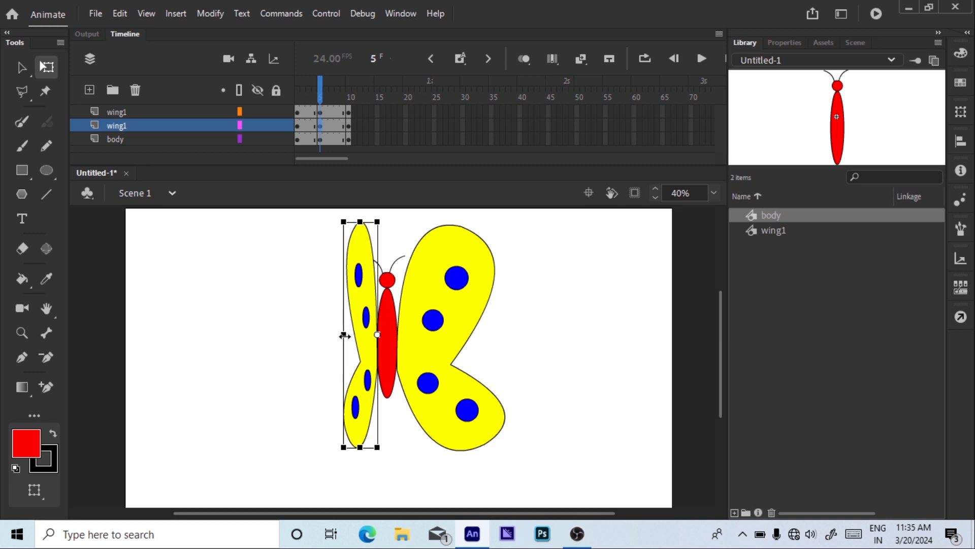
left_click(455, 337)
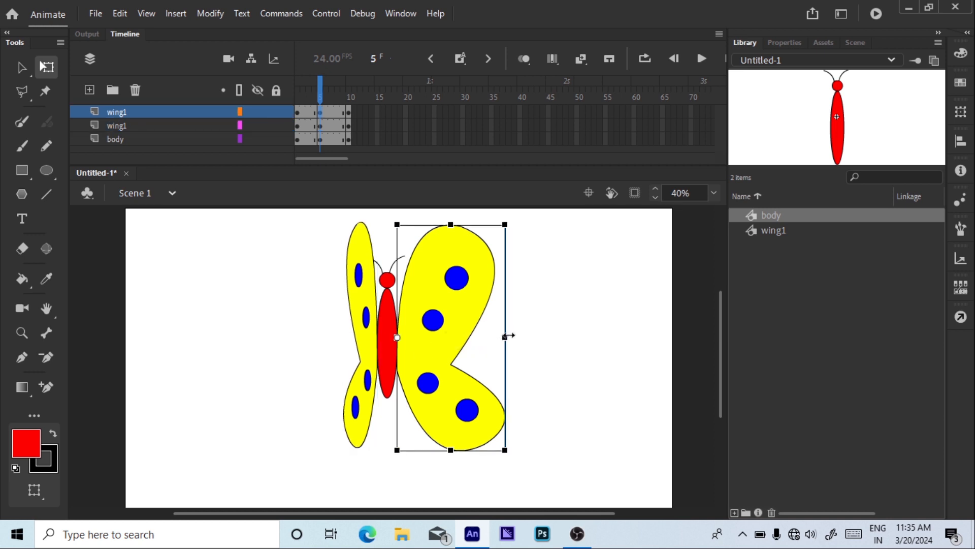
left_click_drag(506, 338, 429, 338)
Step: Skew the outer edges of both narrowed wings upward by matching amounts at frame 5 and clear the selection
left_click(356, 321)
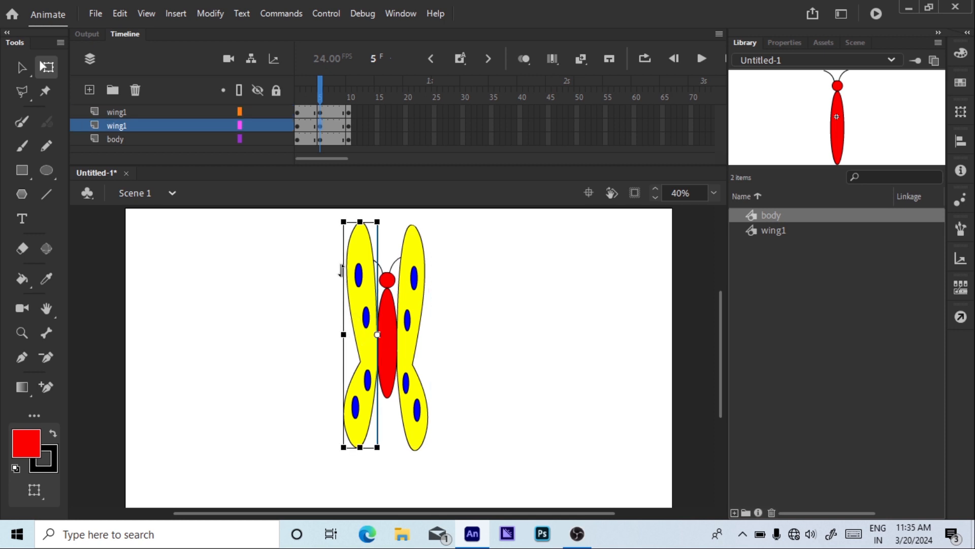
left_click_drag(343, 273, 350, 235)
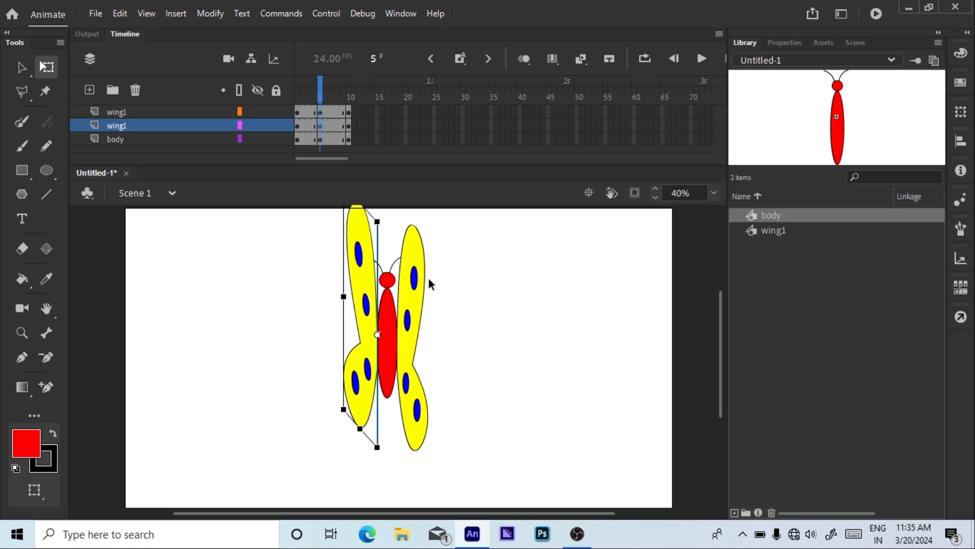
left_click(422, 285)
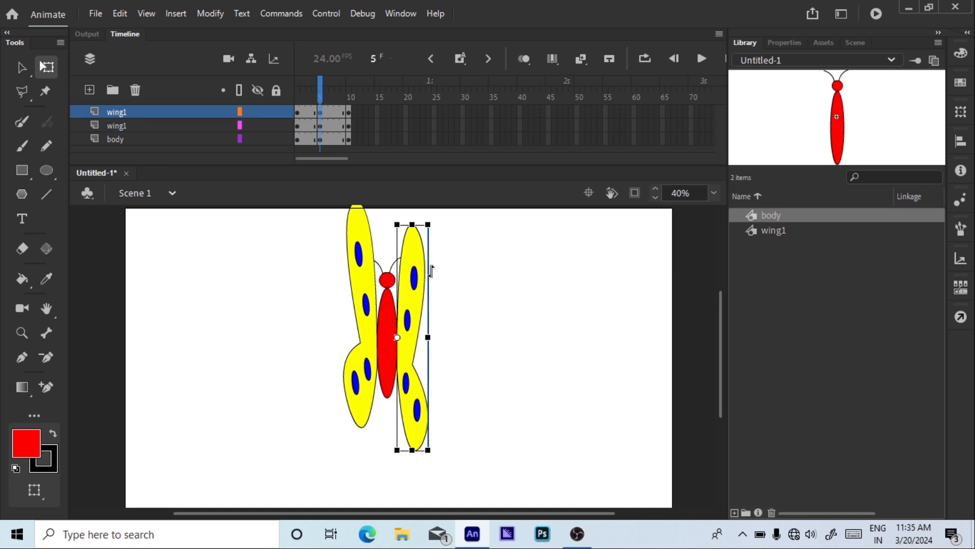
left_click_drag(430, 270, 429, 230)
left_click(467, 284)
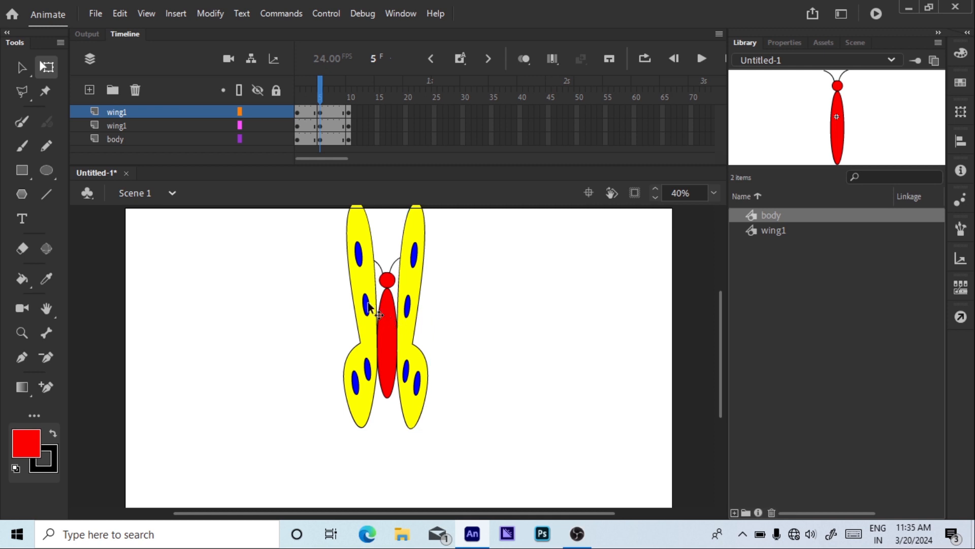
Step: Nudge the body upward between the folded wings at frame 5
left_click(395, 335)
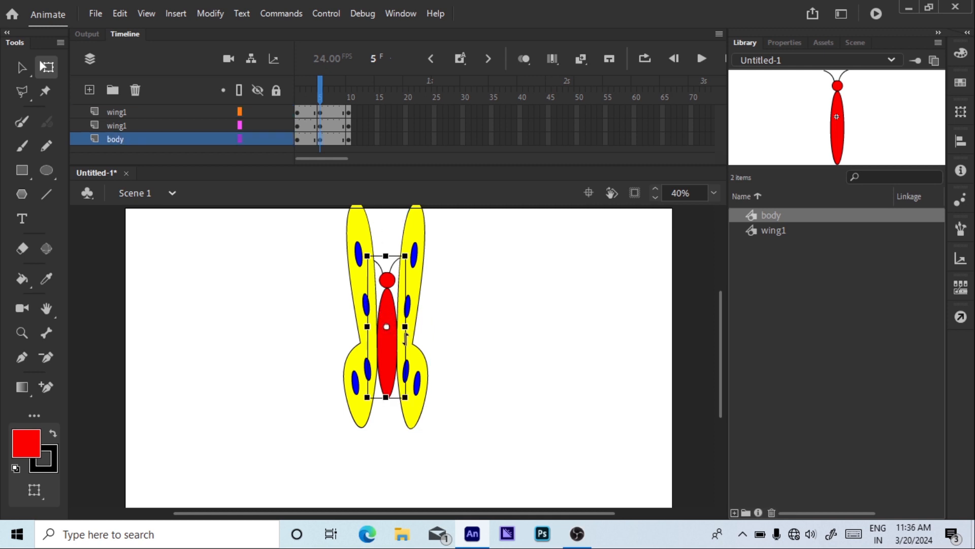
key("Up")
key("Up")
key("Up")
key("Up")
key("Up")
key("Up")
key("Up")
key("Up")
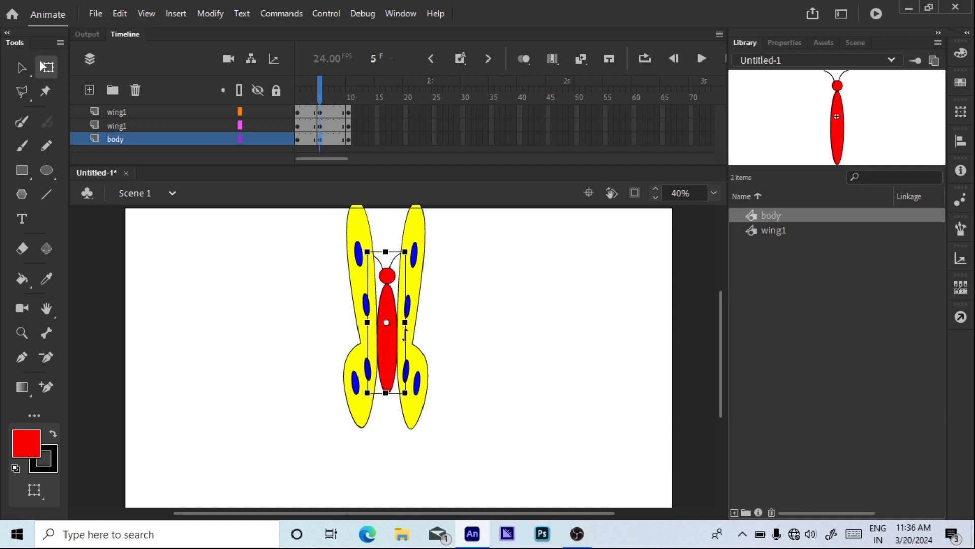
key("Up")
key("Up")
key("Up")
key("Up")
key("Up")
key("Up")
key("Up")
key("Up")
key("Up")
key("Up")
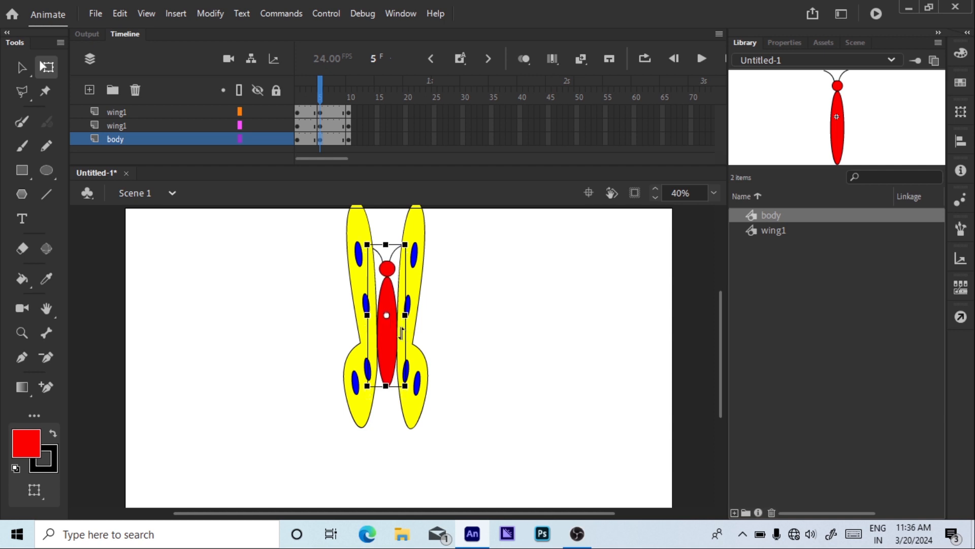
key("Up")
key("Up")
key("Up")
key("Up")
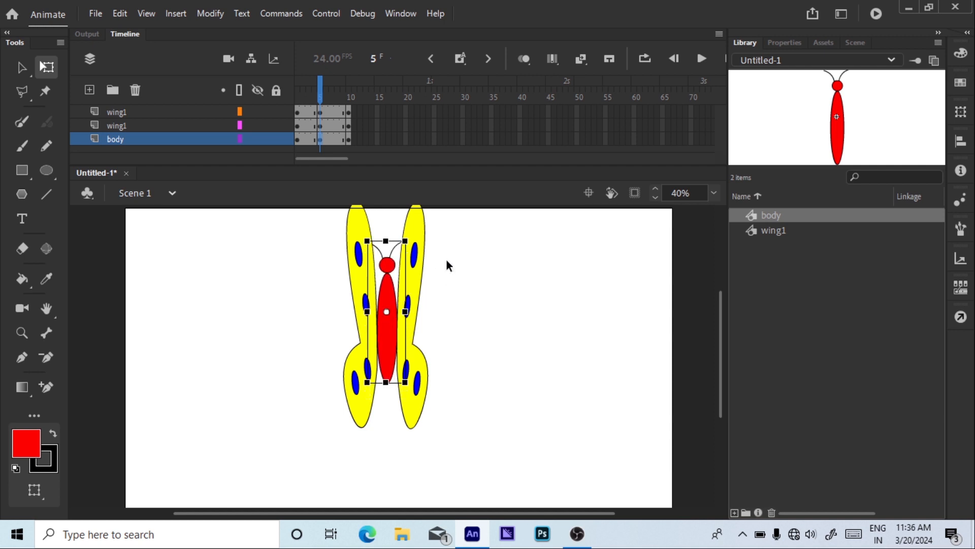
Step: Select the frames on all three layers from the first keyframe span through frame 7
left_click_drag(306, 109, 331, 141)
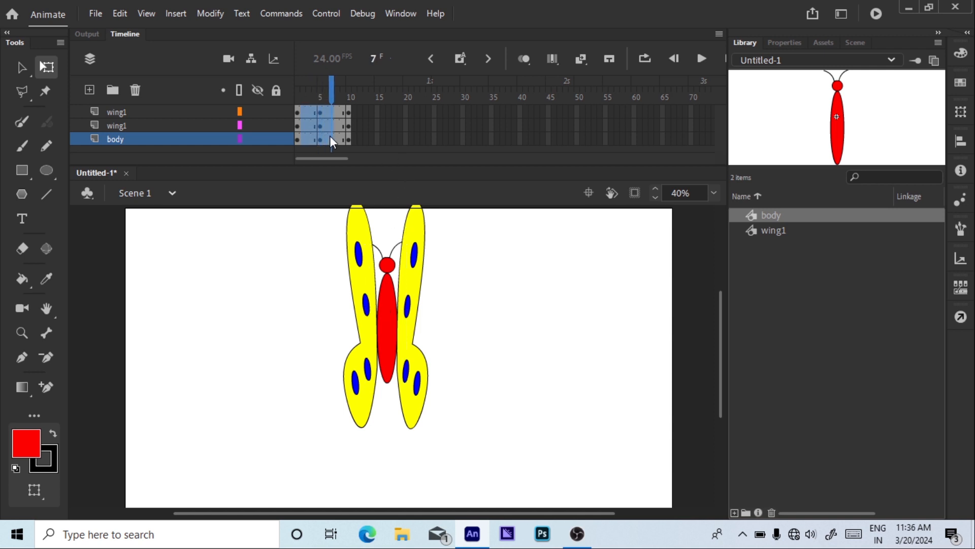
right_click(315, 125)
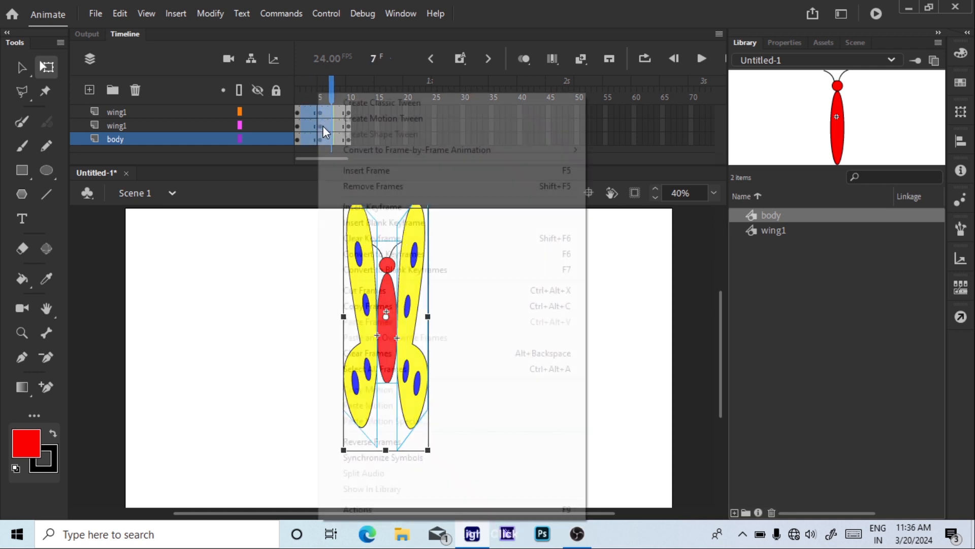
left_click(322, 126)
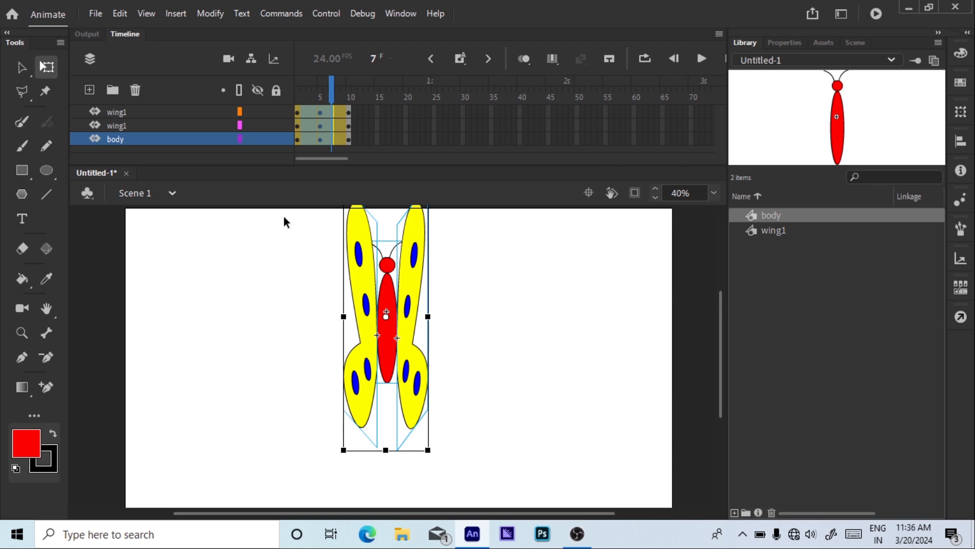
key("ctrl+z")
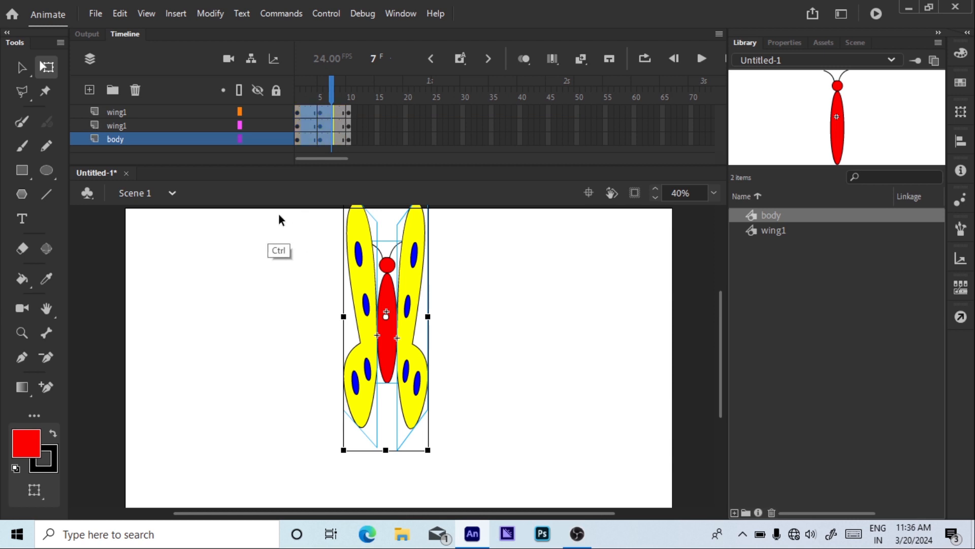
Step: Create classic tweens on the selected frames of all three layers and return the playhead to frame 1
right_click(310, 121)
left_click(338, 105)
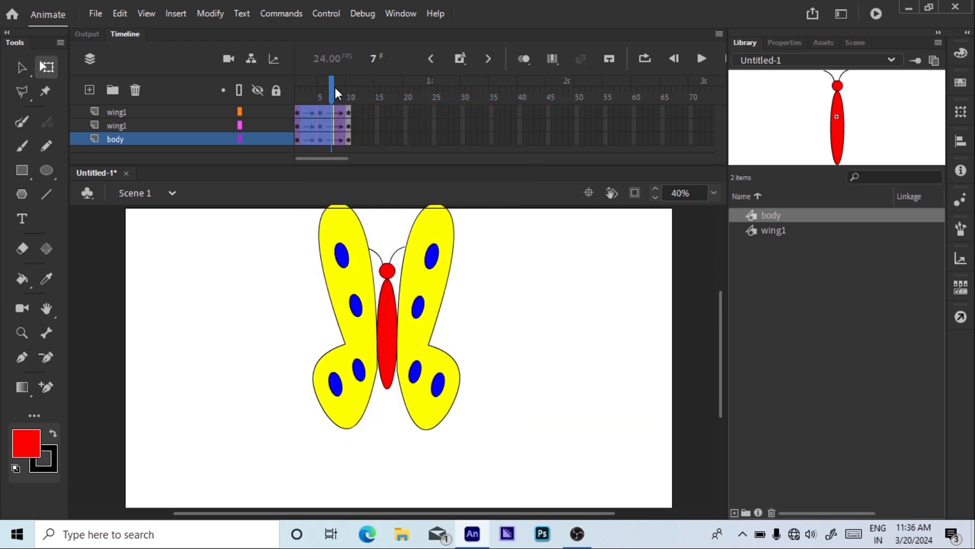
left_click_drag(334, 87, 299, 96)
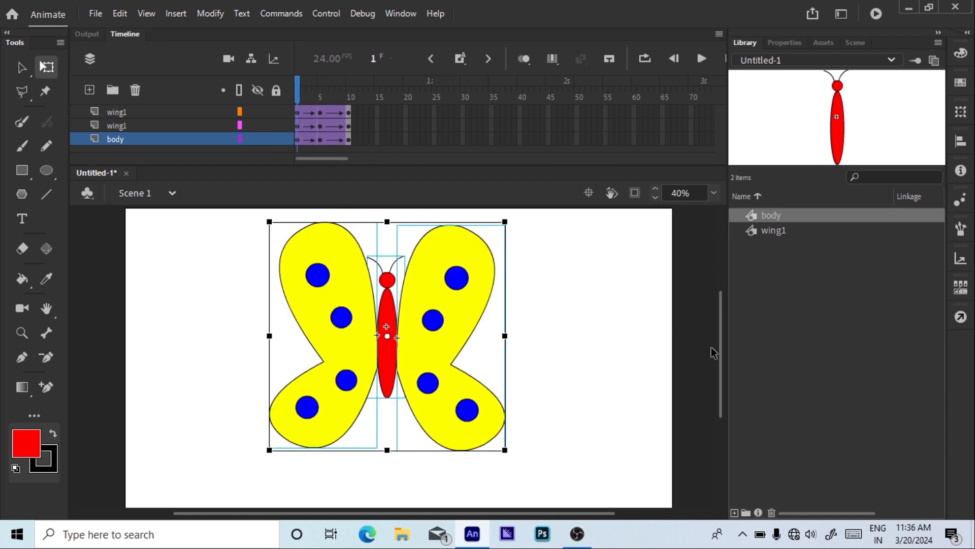
Step: Cut frames 1 to 10 on both wing1 layers and the body layer of Scene 1
scroll(713, 352, "up", 2)
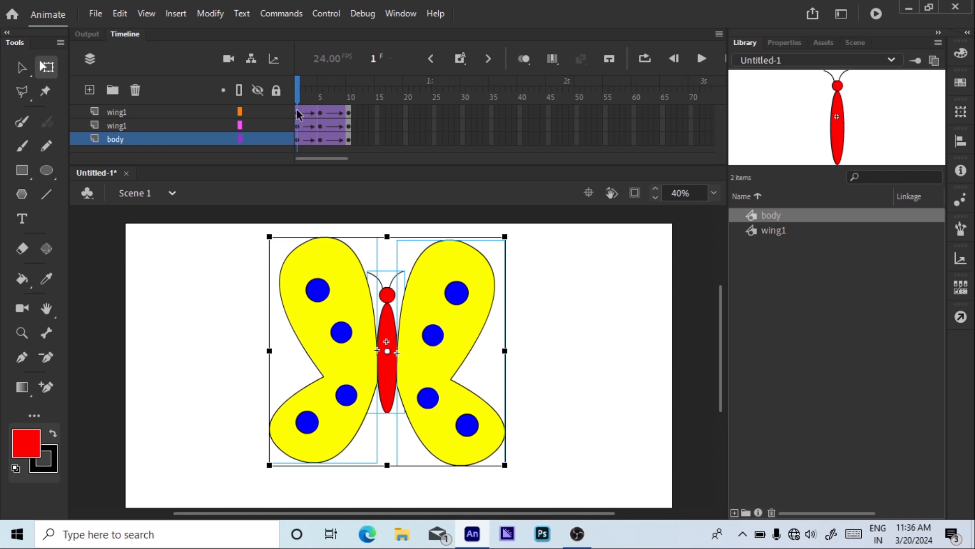
left_click_drag(299, 114, 346, 145)
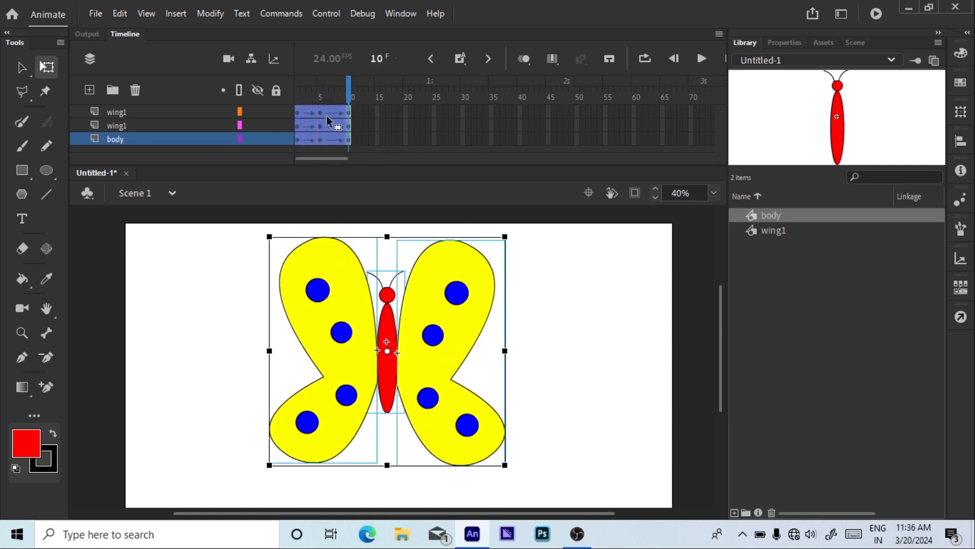
right_click(324, 130)
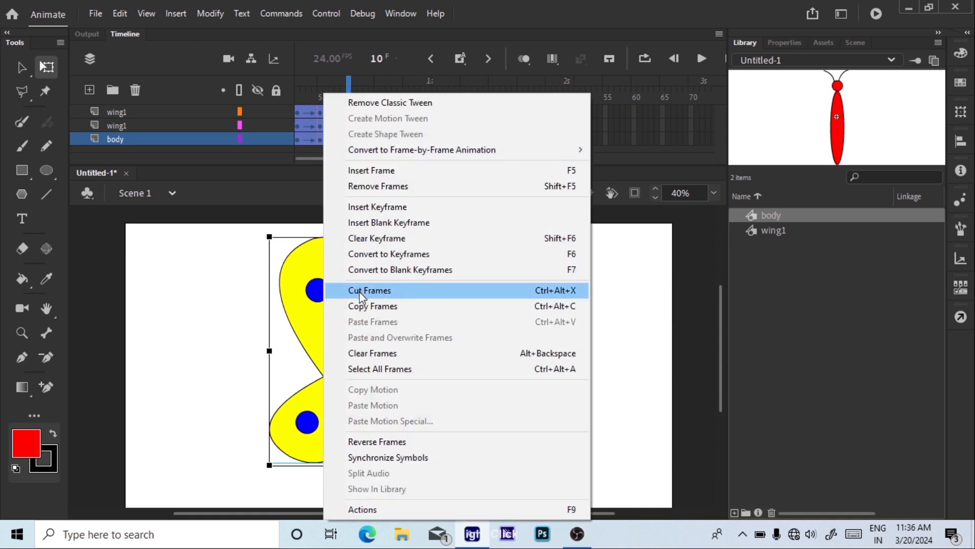
left_click(369, 290)
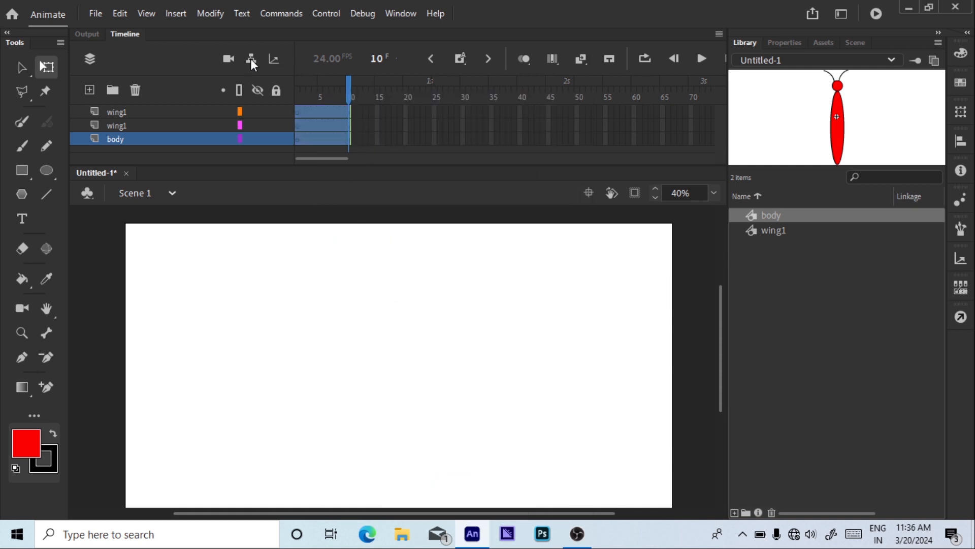
Step: Create a new Graphic symbol named butterfly
left_click(176, 15)
left_click(199, 31)
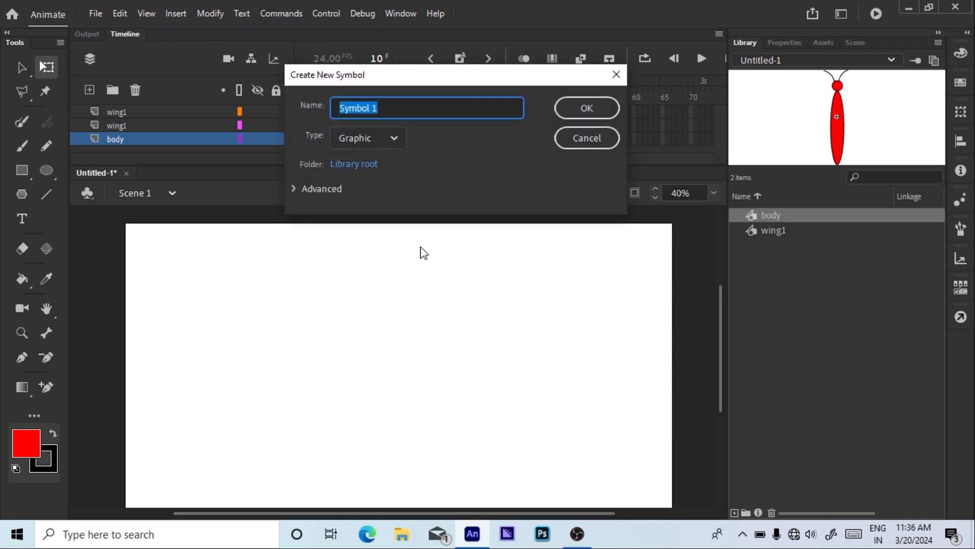
type("butter")
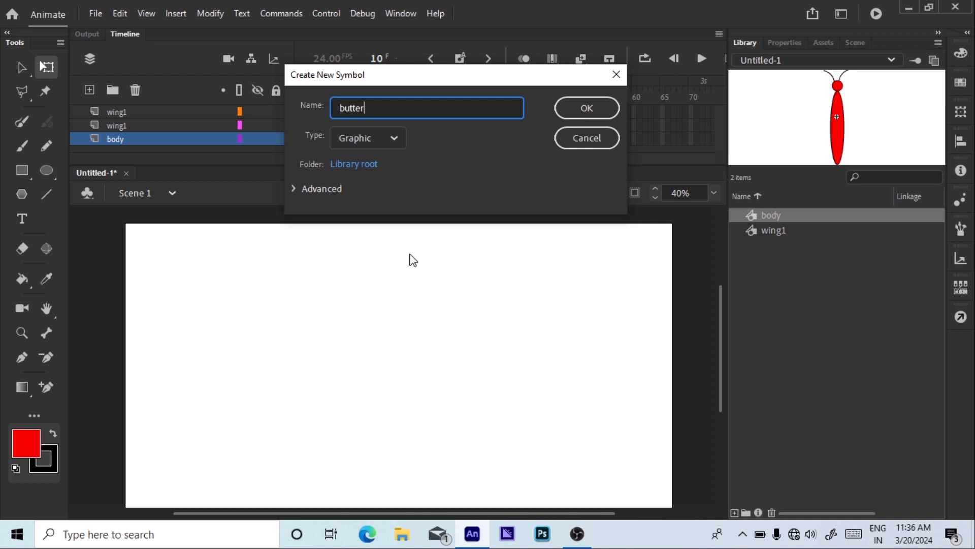
type("fly")
left_click(581, 112)
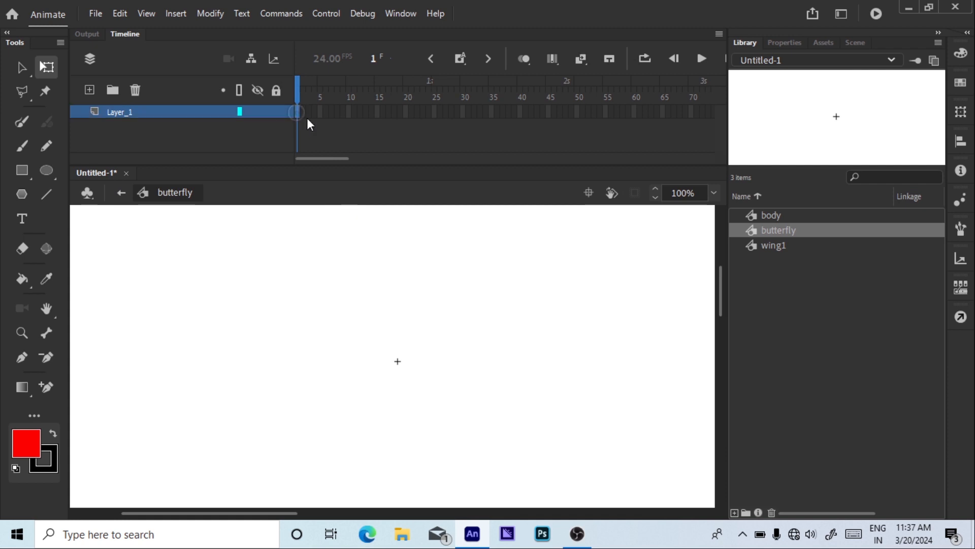
Step: Paste the cut frames at frame 1 of the butterfly symbol's timeline and keep the playhead at frame 1
right_click(297, 114)
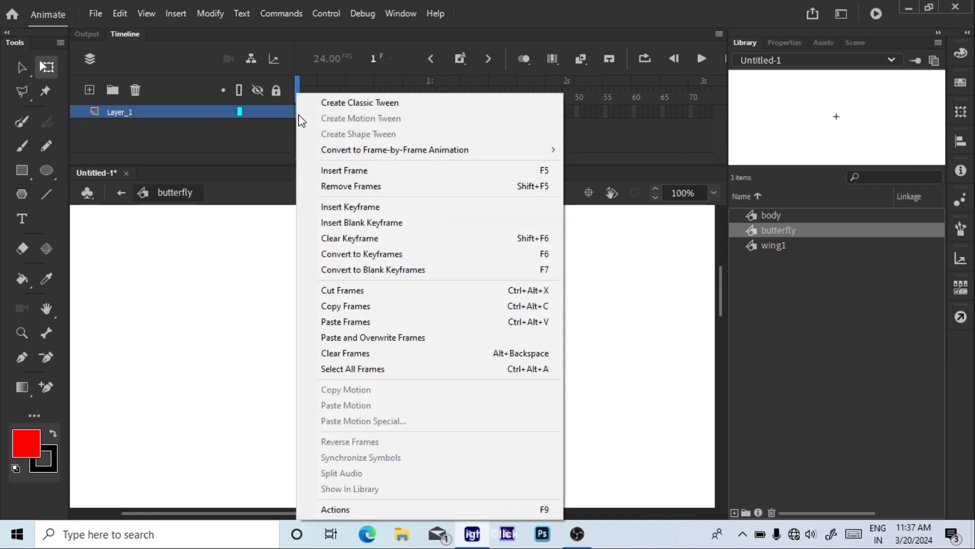
left_click(345, 322)
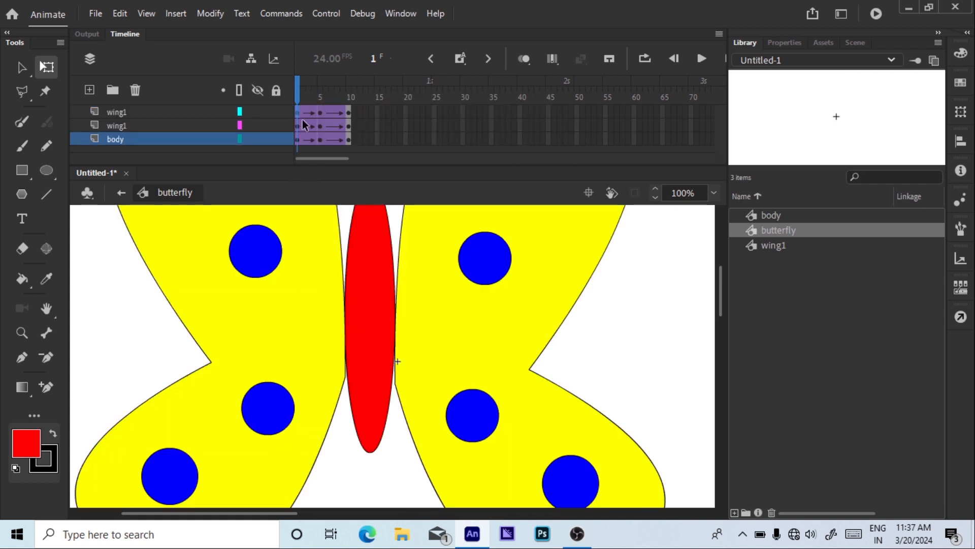
left_click_drag(300, 102, 273, 106)
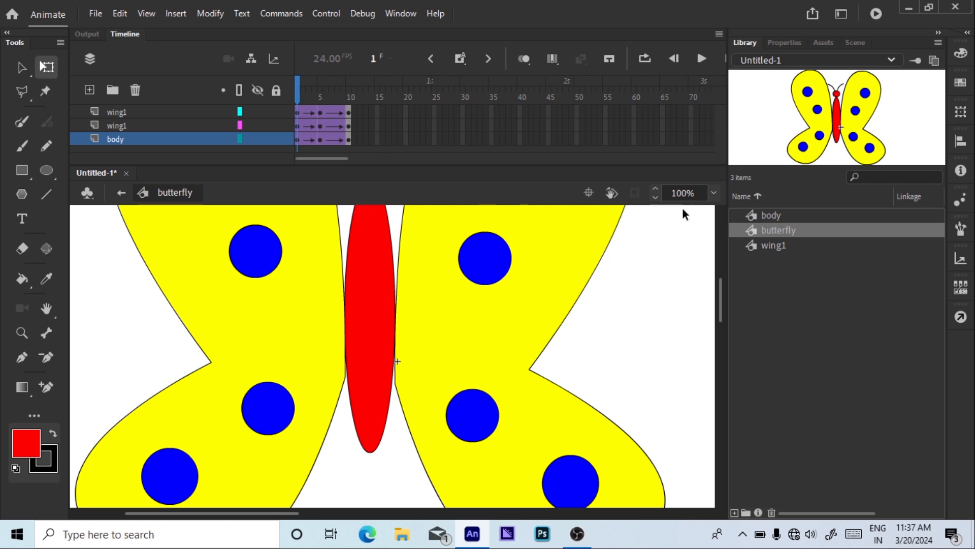
Step: Examine the whole pasted butterfly and its tweened layers inside the butterfly symbol
left_click(714, 193)
left_click(727, 226)
left_click(714, 194)
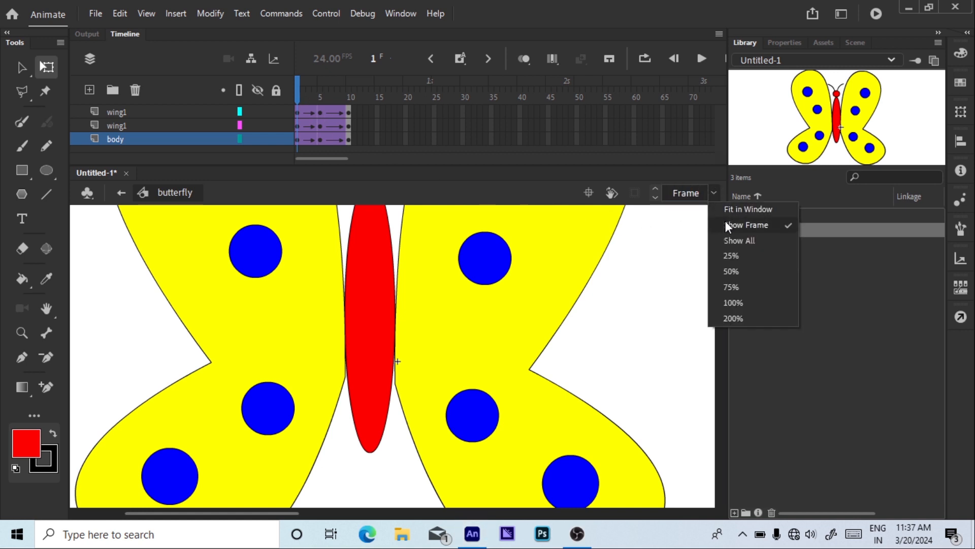
left_click(730, 226)
scroll(660, 254, "down", 1)
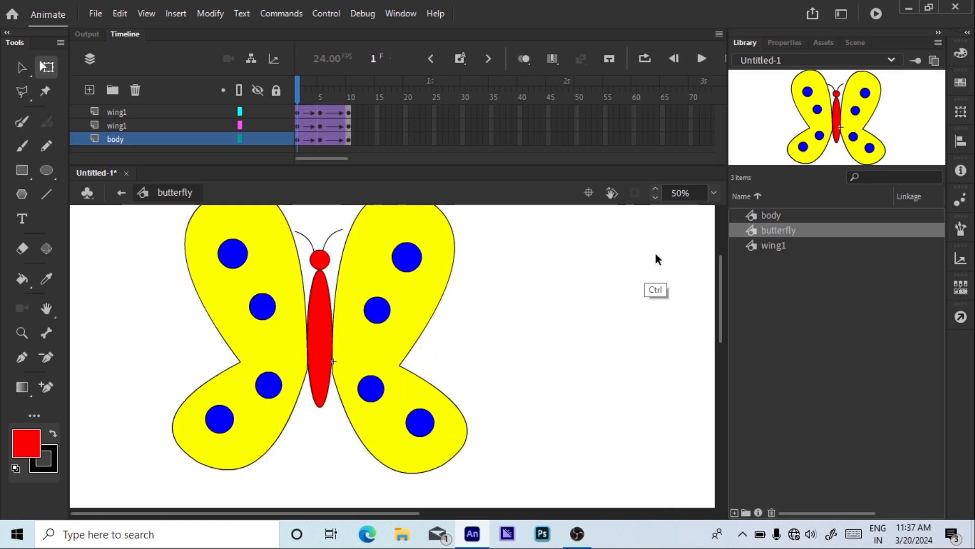
scroll(647, 252, "down", 1)
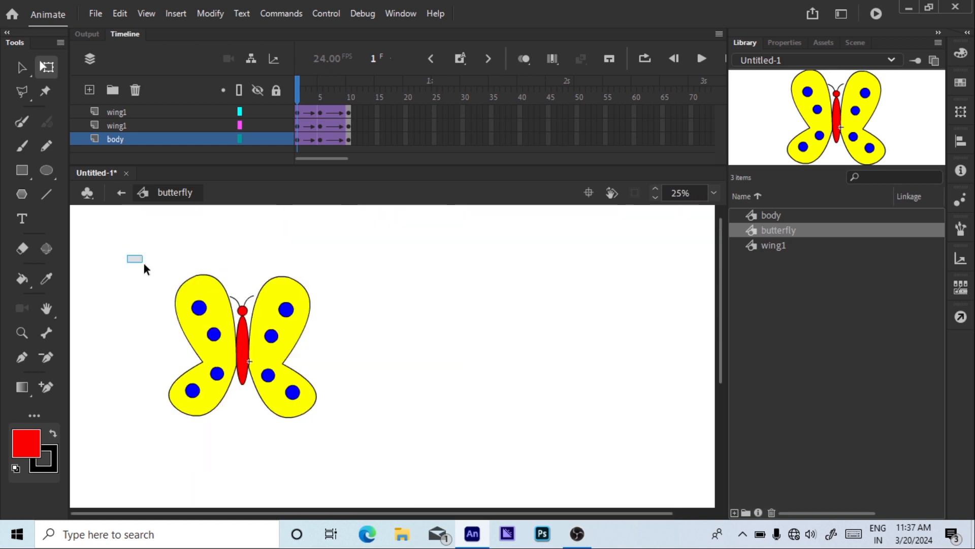
left_click_drag(144, 263, 335, 454)
left_click(329, 114)
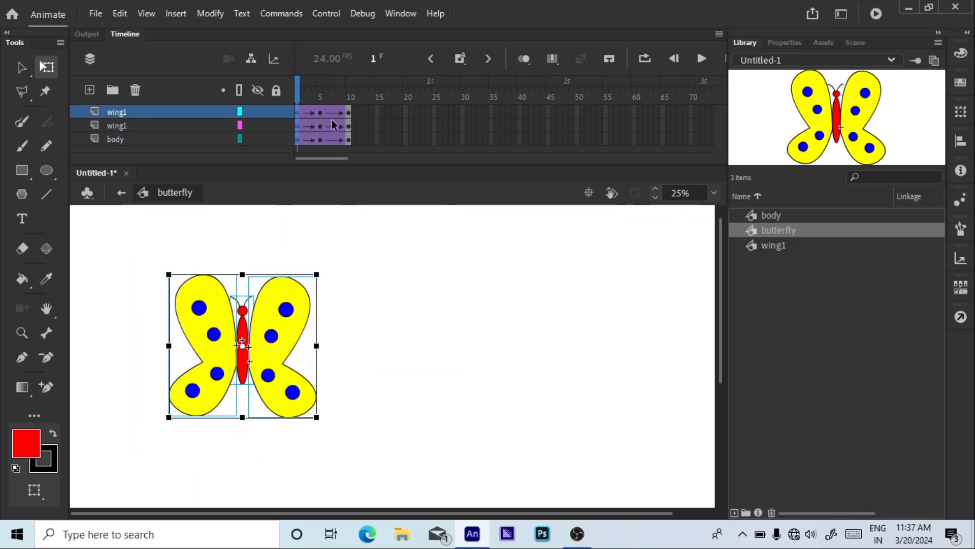
Step: Return to Scene 1 and delete the emptied body layer and one of the two wing1 layers
left_click(121, 192)
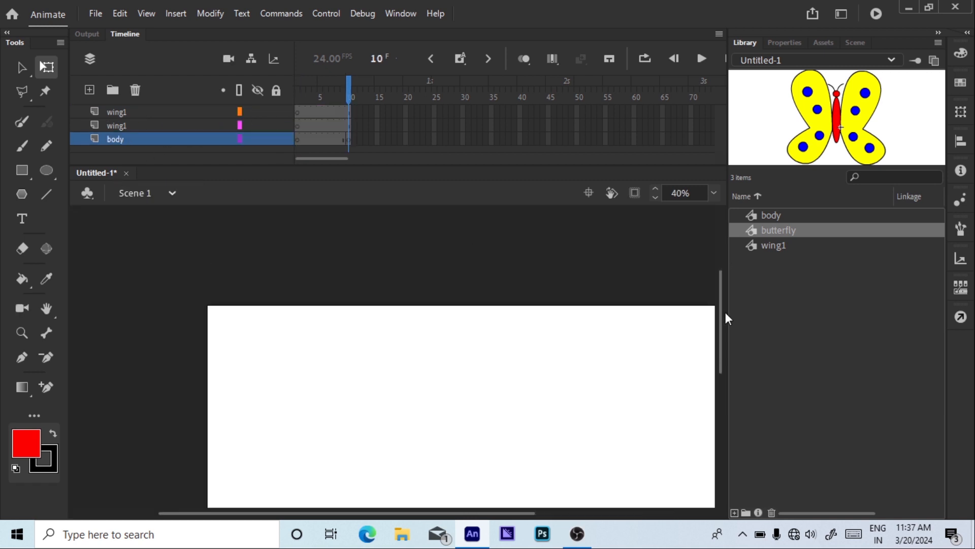
scroll(719, 333, "down", 3)
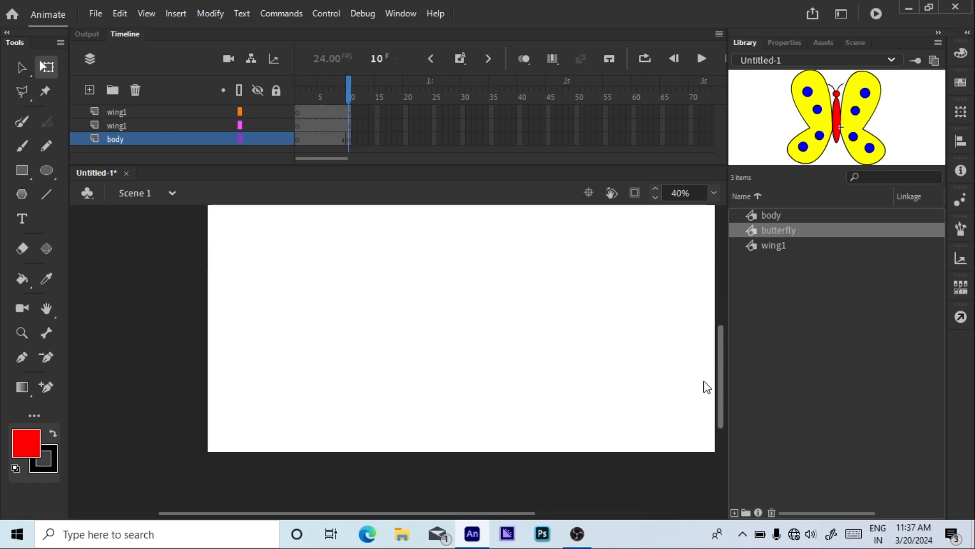
left_click(712, 194)
left_click(732, 225)
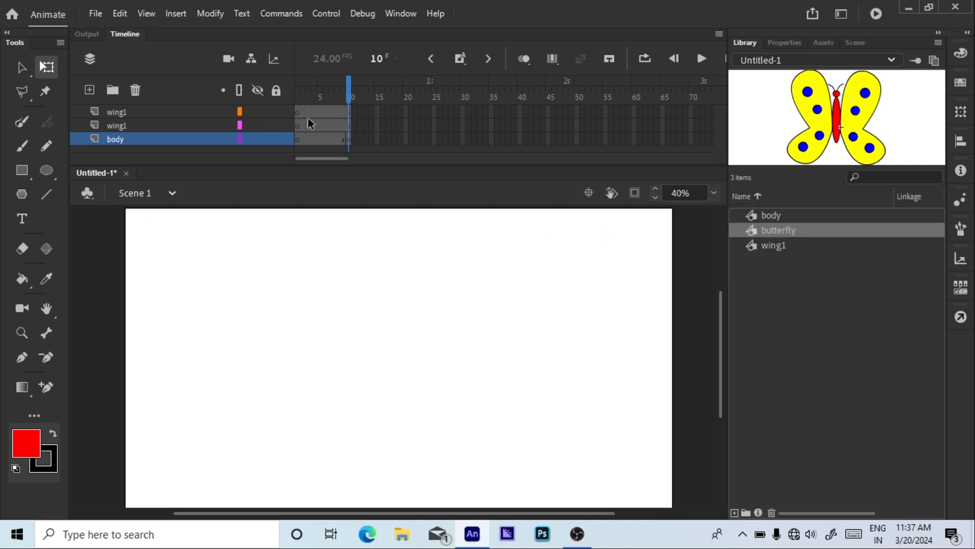
left_click(135, 90)
left_click(135, 90)
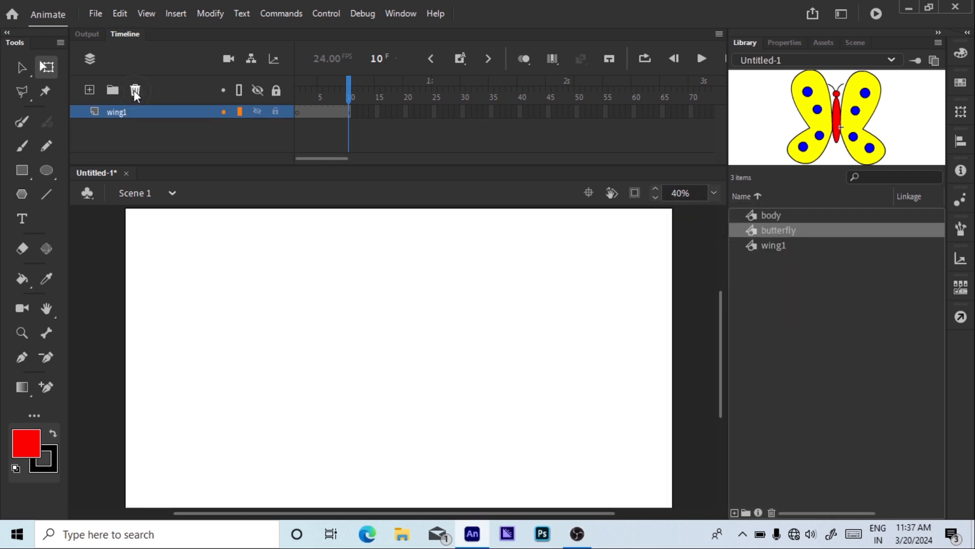
left_click_drag(348, 102, 258, 90)
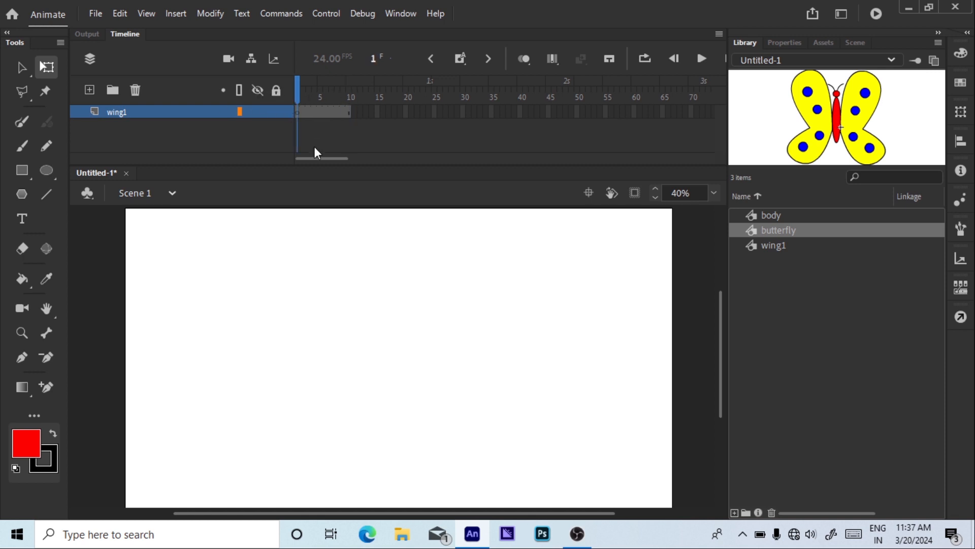
left_click(176, 14)
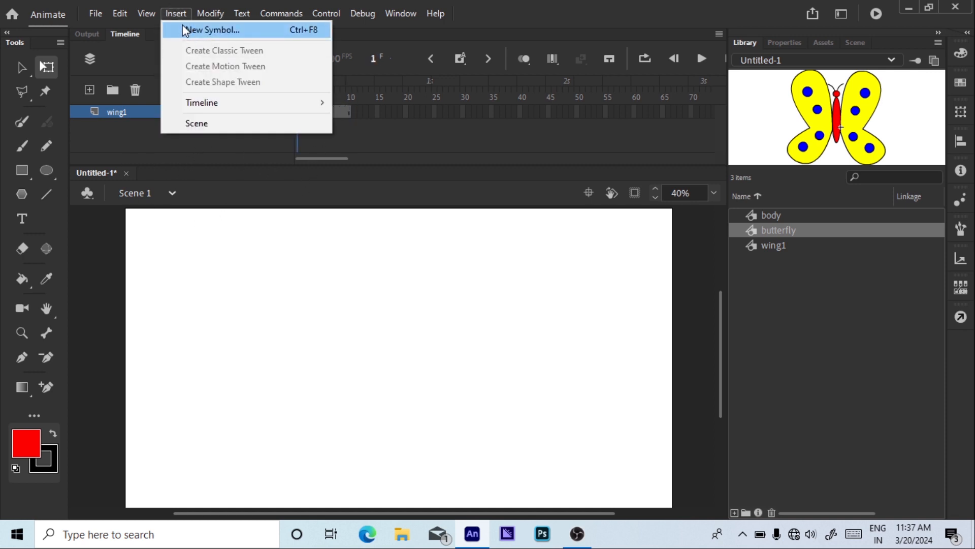
left_click(218, 34)
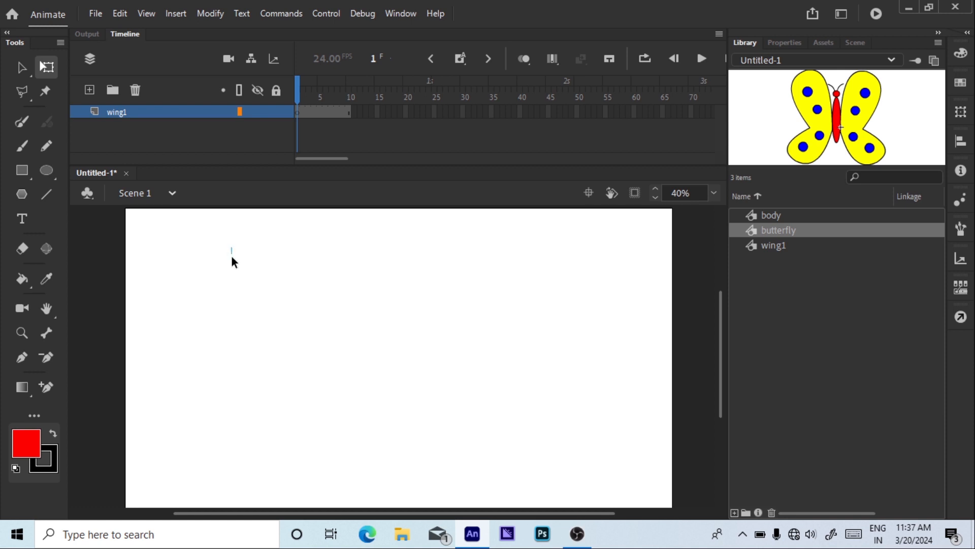
left_click_drag(234, 299, 247, 298)
Step: Draw a red circle on the stage and convert it with its outline to a Graphic symbol named Symbol 1
left_click(46, 171)
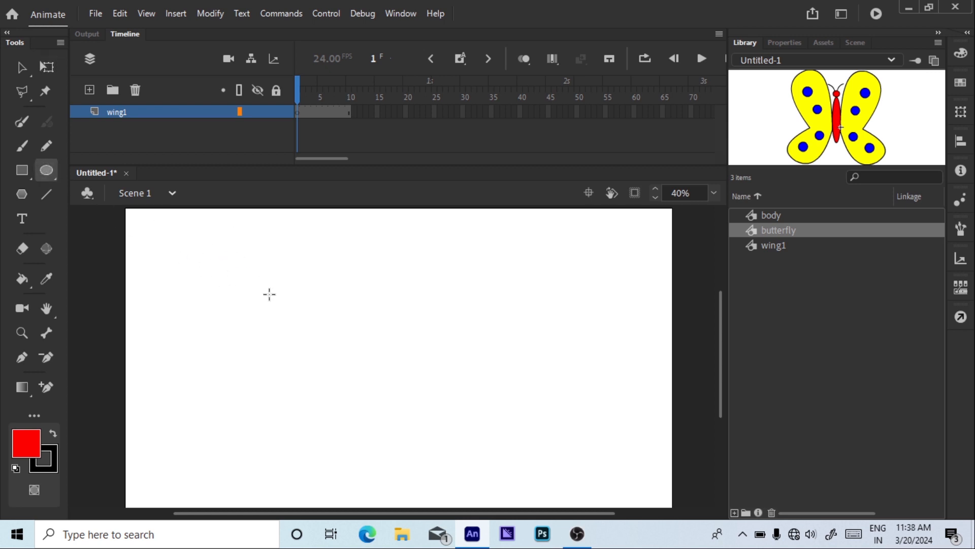
left_click_drag(230, 261, 303, 343)
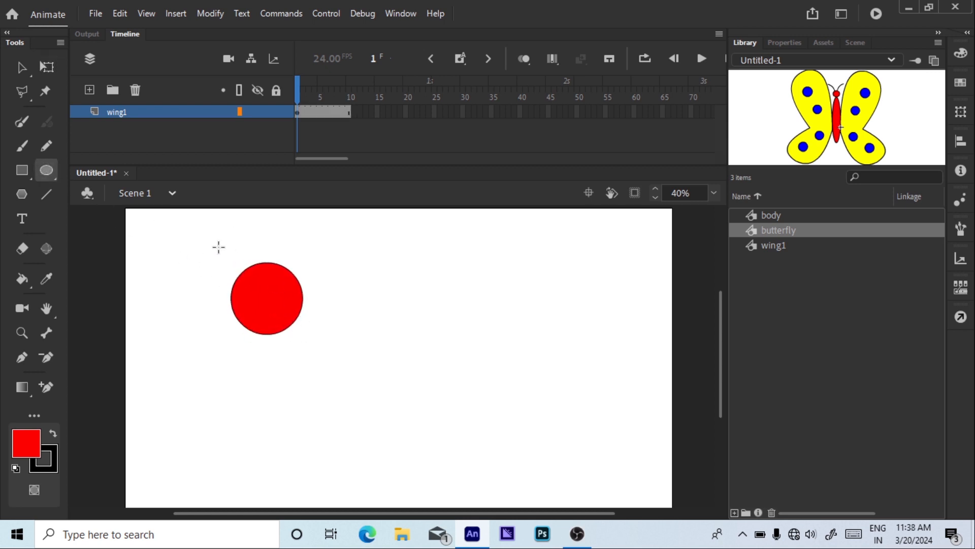
key("v")
left_click_drag(200, 226, 328, 372)
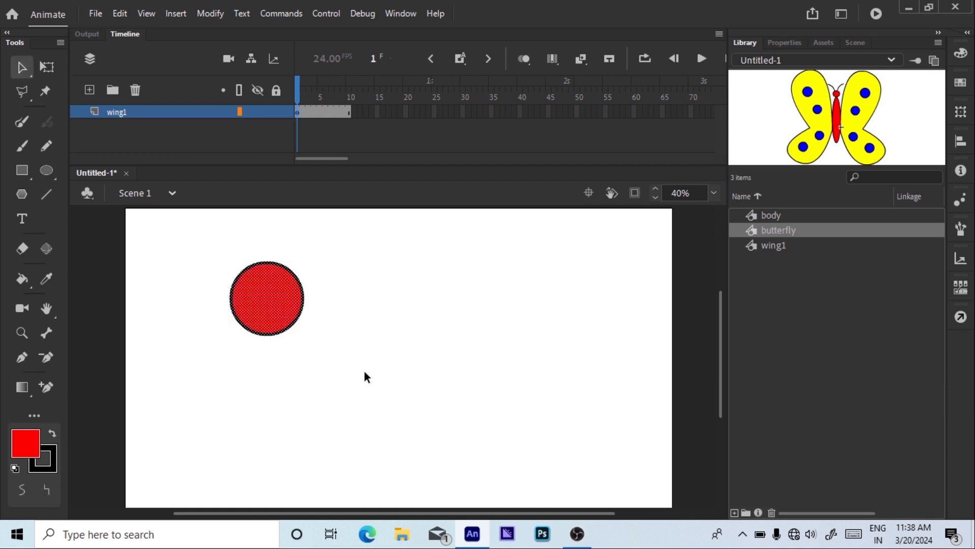
key("F8")
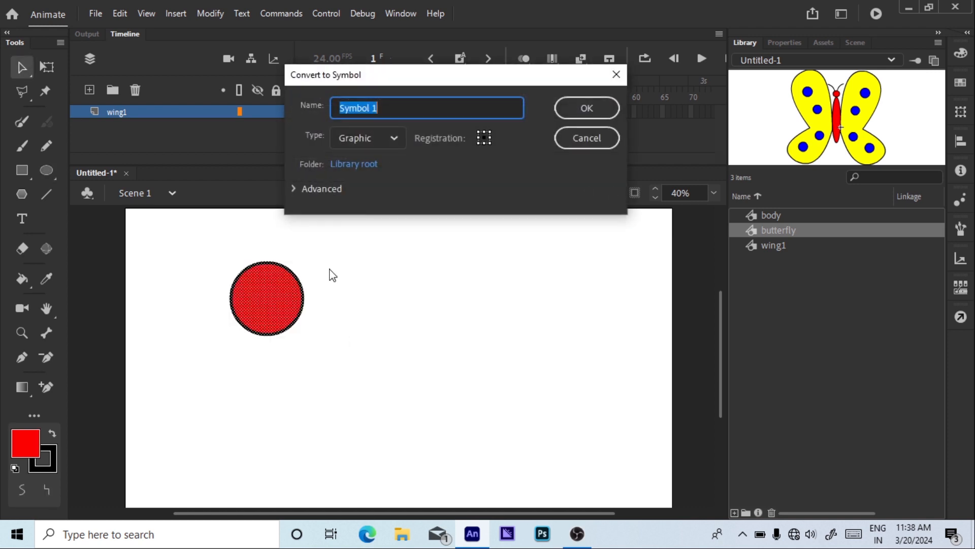
left_click(584, 111)
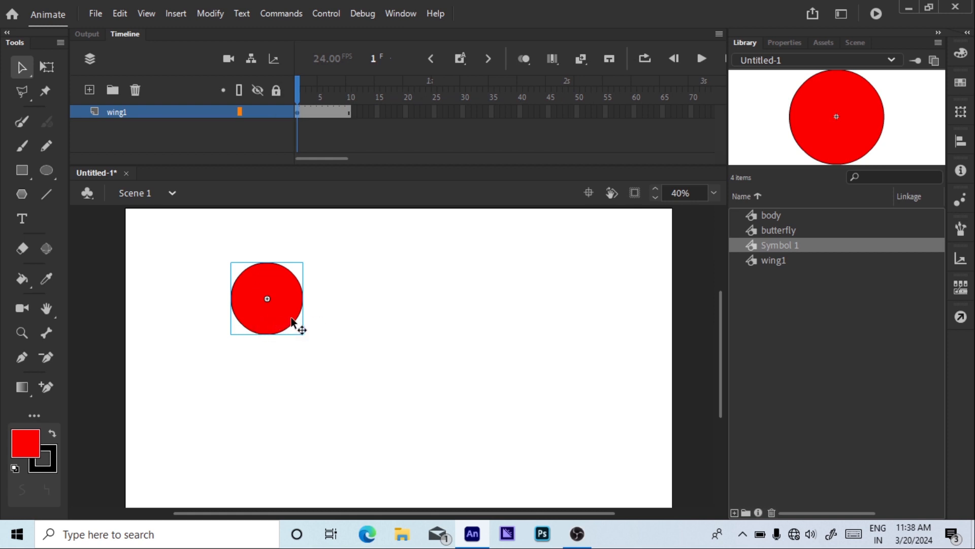
Step: Duplicate the red circle symbol until the stage holds four circles, and delete all of them
left_click_drag(282, 317, 284, 430)
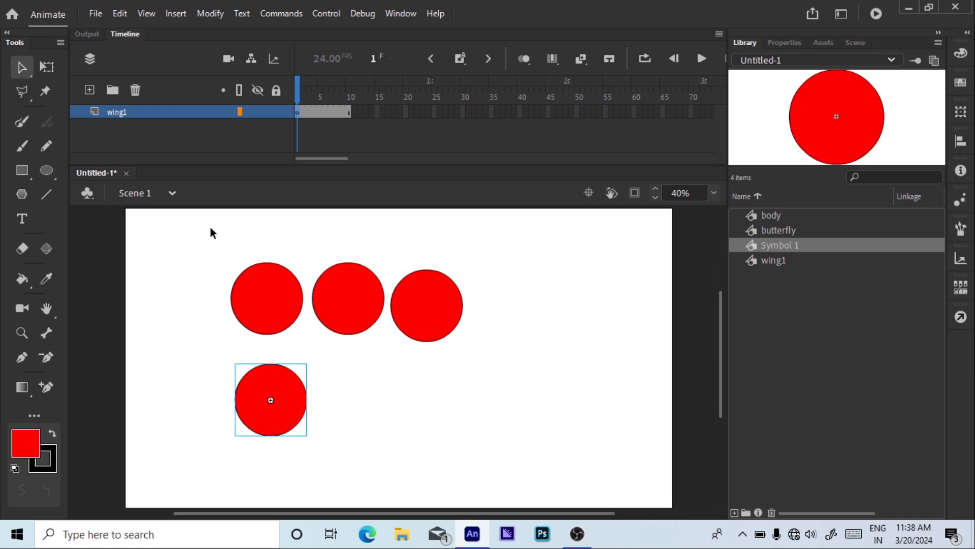
left_click_drag(195, 221, 505, 474)
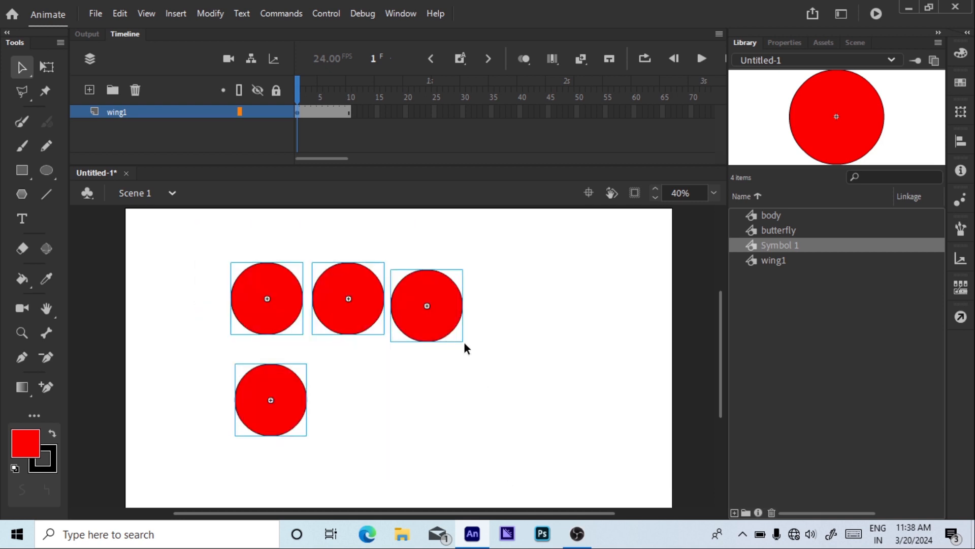
left_click(176, 14)
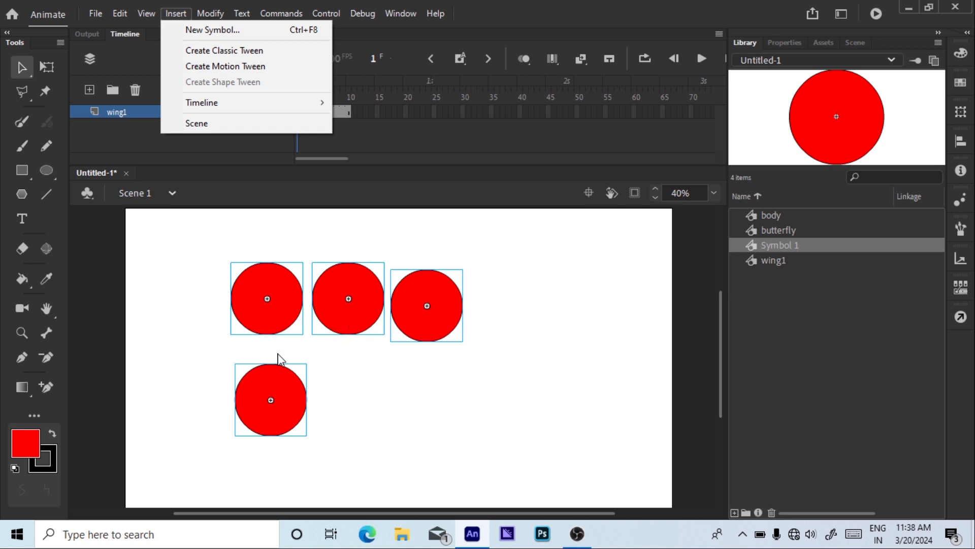
left_click(301, 379)
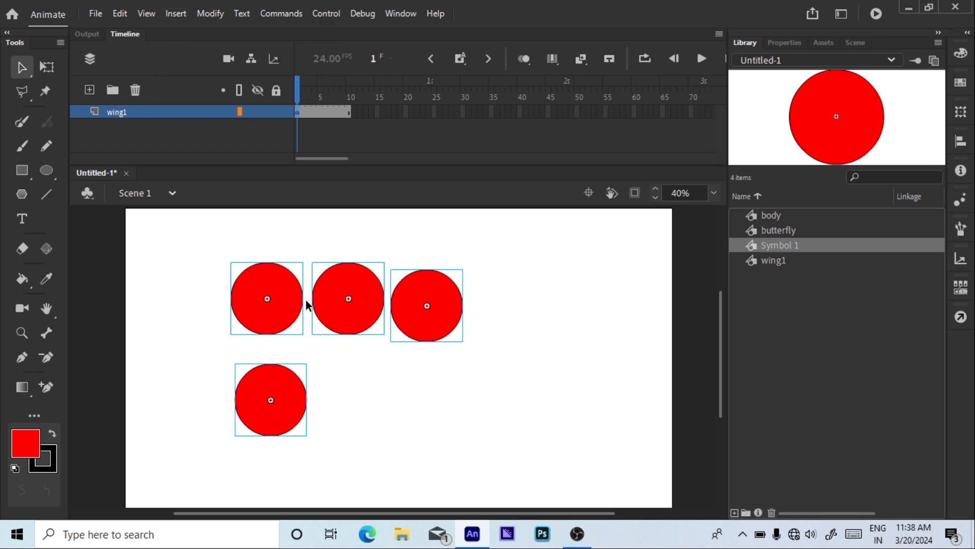
key("Delete")
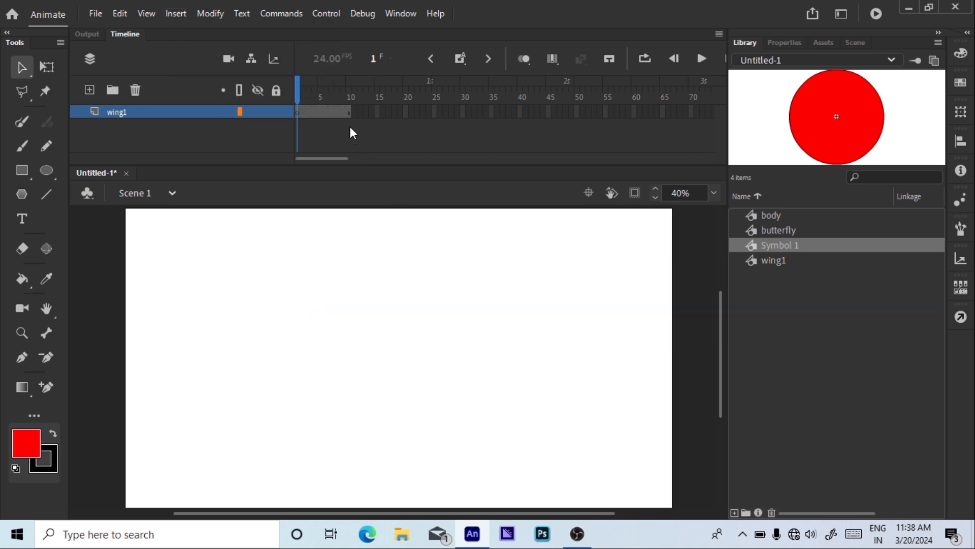
Step: Remove all frames after frame 1 from the remaining wing1 layer
left_click_drag(357, 112, 302, 112)
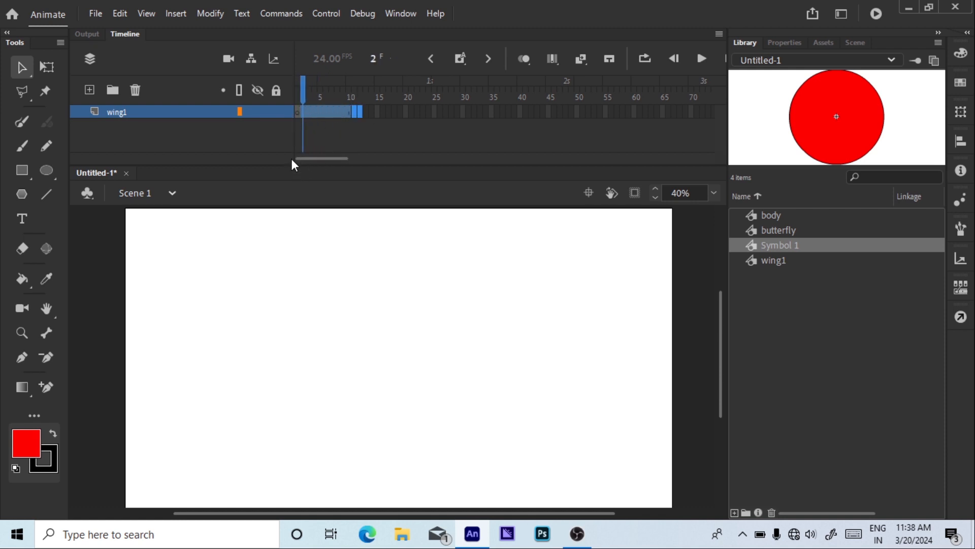
key("F6")
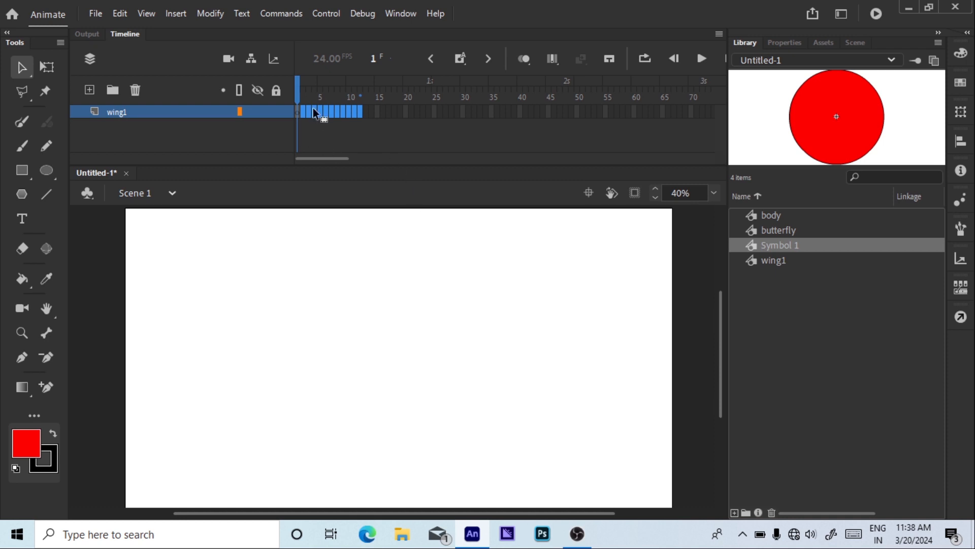
left_click(315, 135)
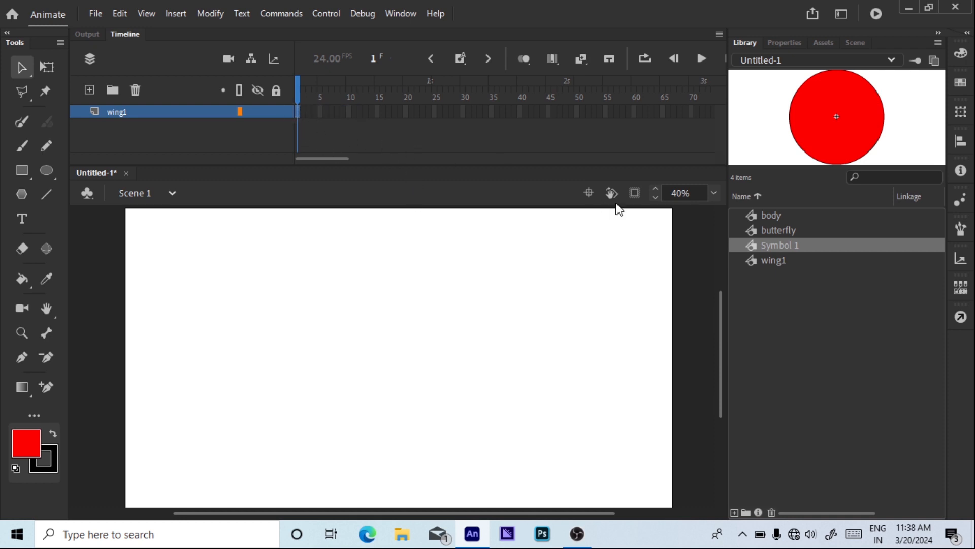
Step: Delete Symbol 1 from the library
right_click(789, 248)
left_click(828, 232)
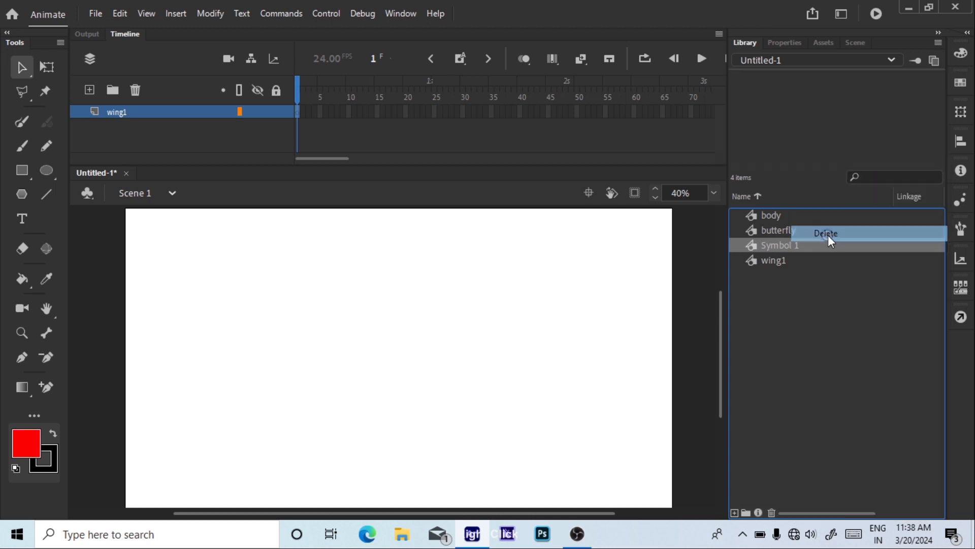
Step: Place an instance of the butterfly library symbol beside the stage's lower-left edge in Scene 1
left_click(776, 230)
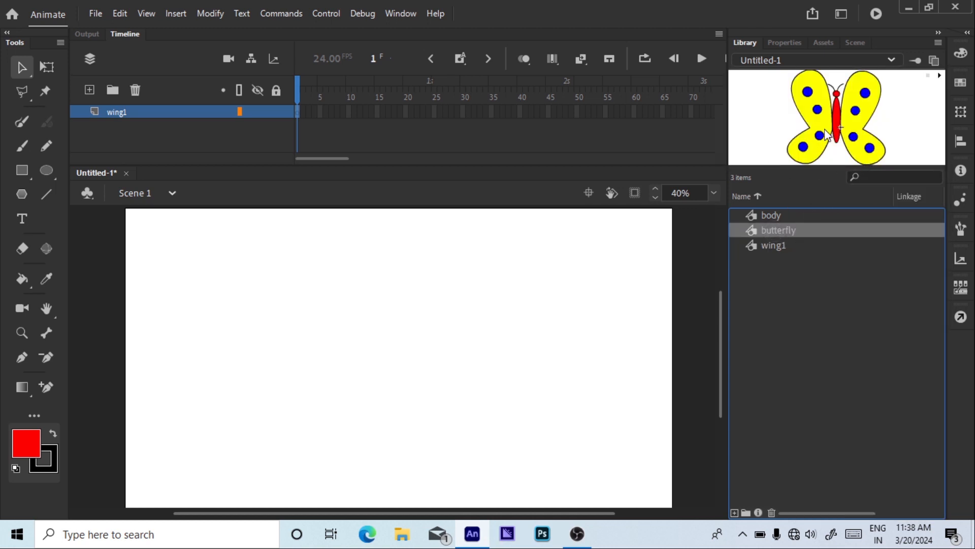
left_click(713, 193)
left_click(736, 227)
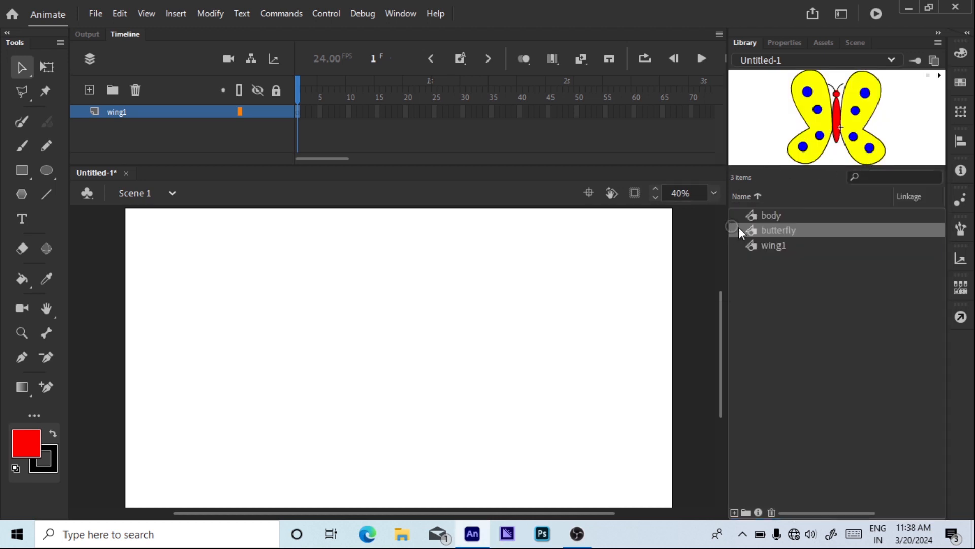
key("ctrl+minus")
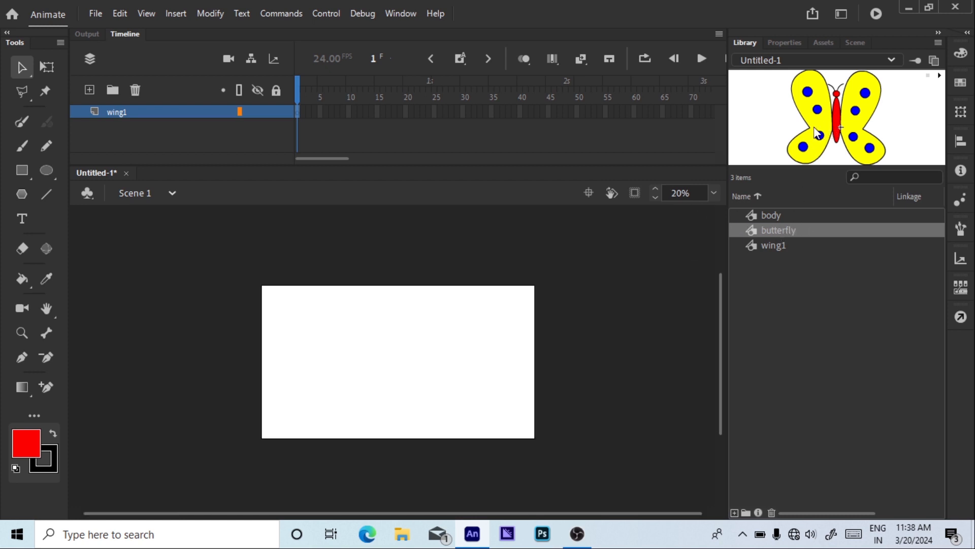
left_click_drag(830, 130, 216, 385)
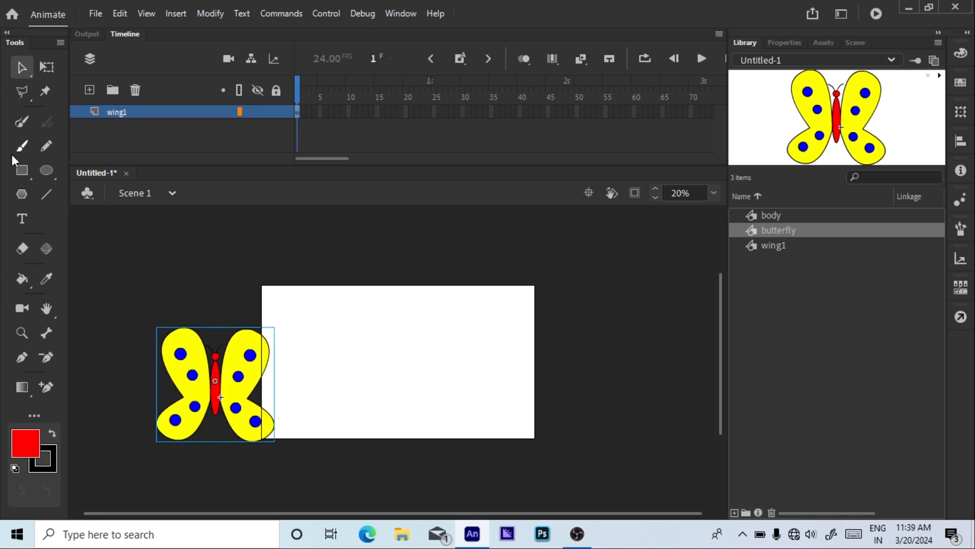
Step: Scale the butterfly down to about a third of its size with Free Transform and place it well outside the stage's left edge
left_click(20, 172)
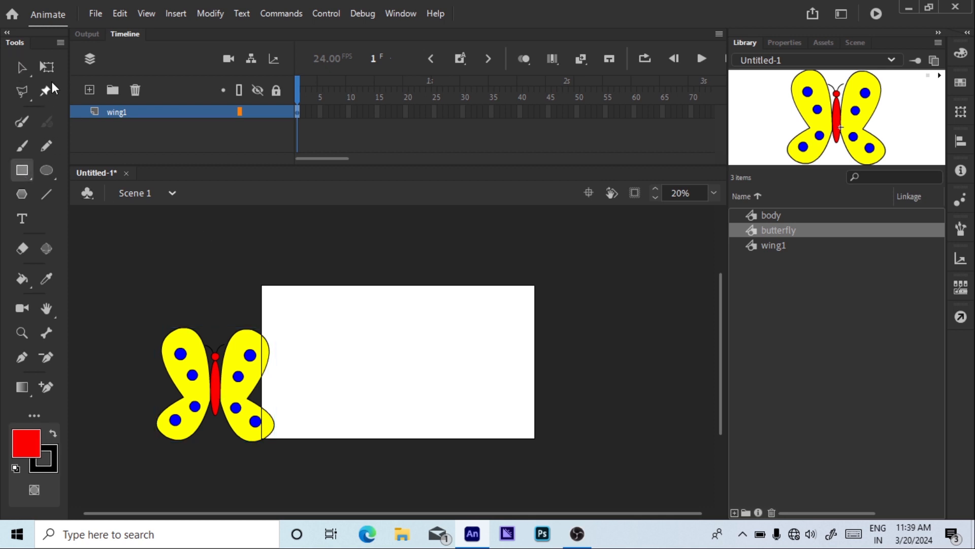
left_click(46, 67)
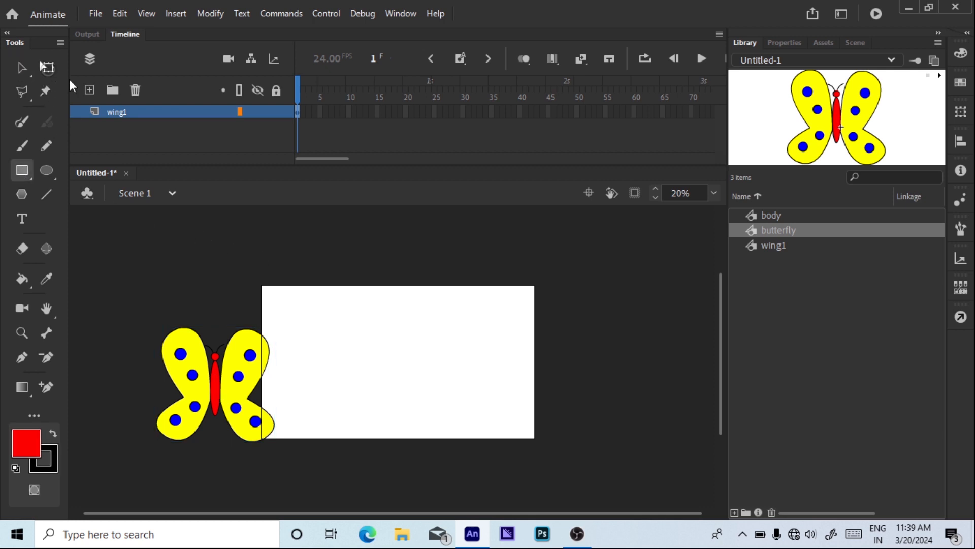
left_click(247, 379)
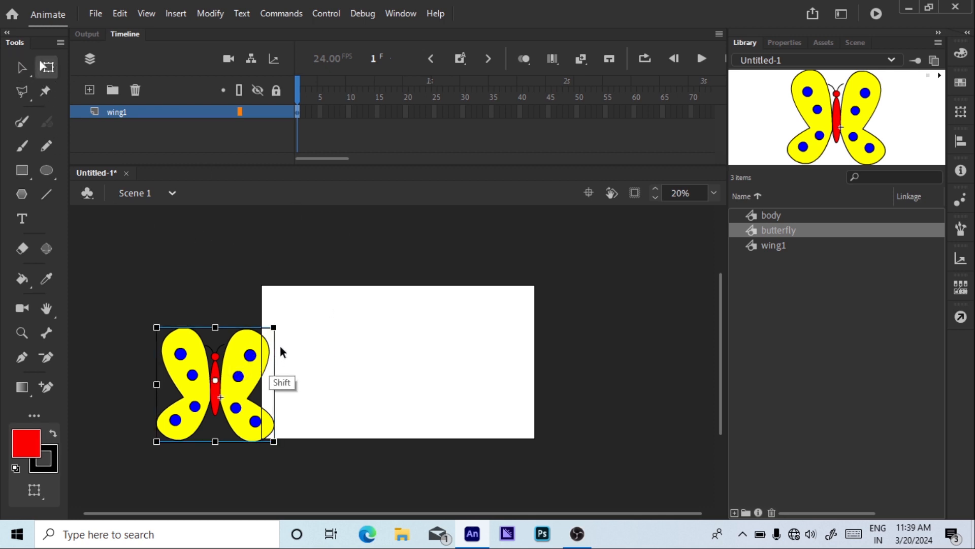
left_click_drag(273, 328, 126, 426)
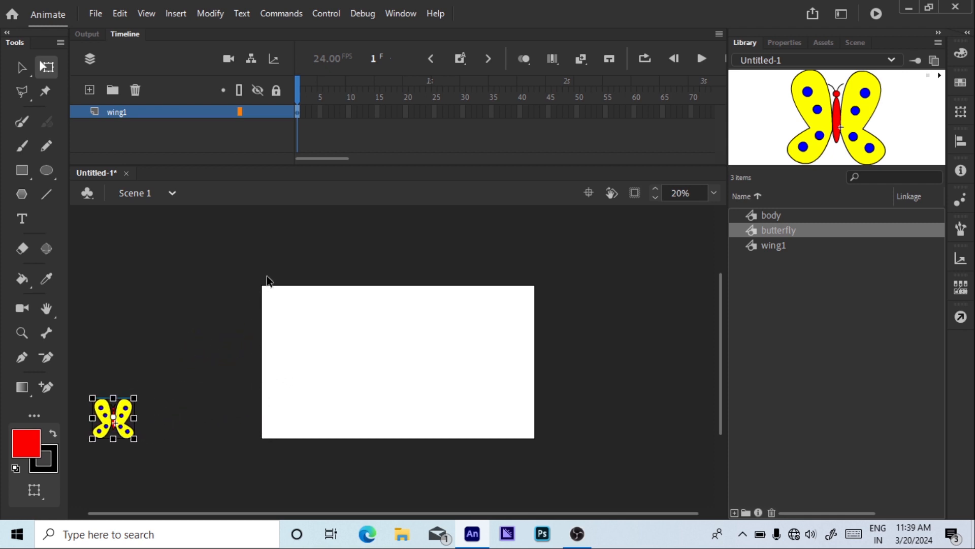
Step: Rename the wing1 layer as bf and lock it
double_click(123, 111)
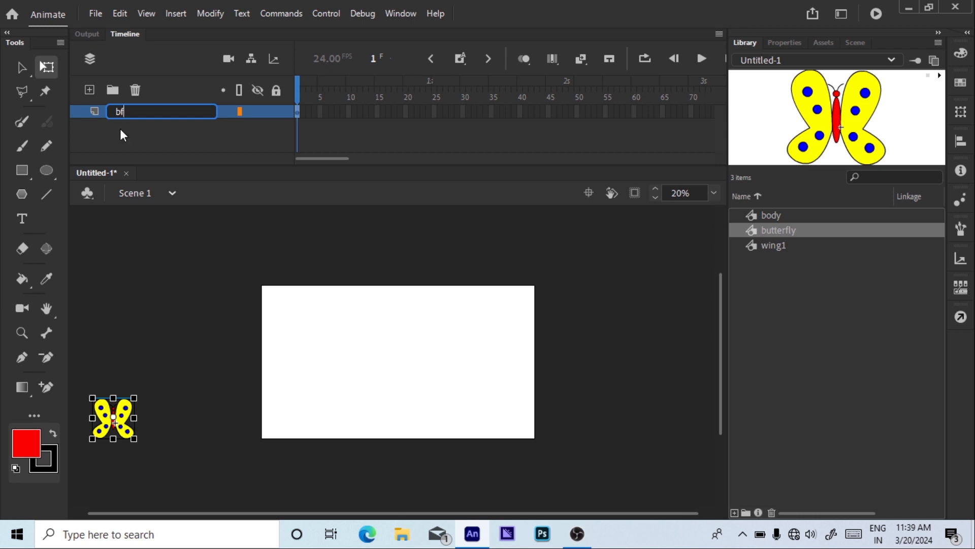
key("Return")
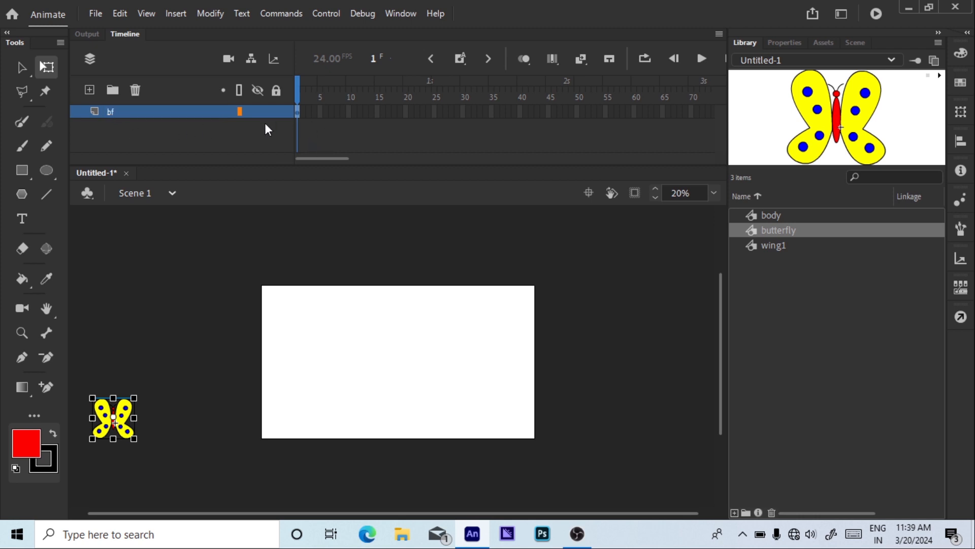
left_click(274, 112)
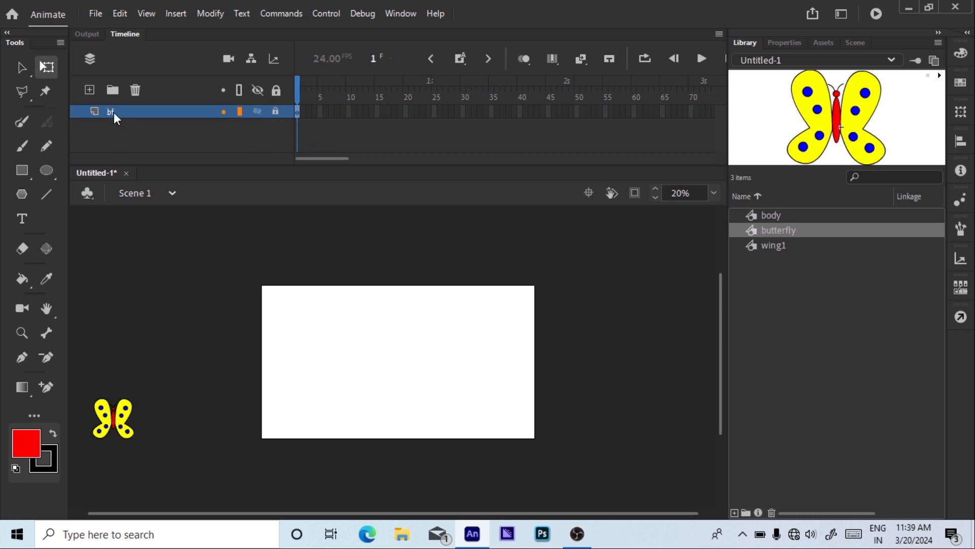
Step: Add a new layer above bf and draw a diagonal line rising across the stage, with both ends outside it
left_click(91, 89)
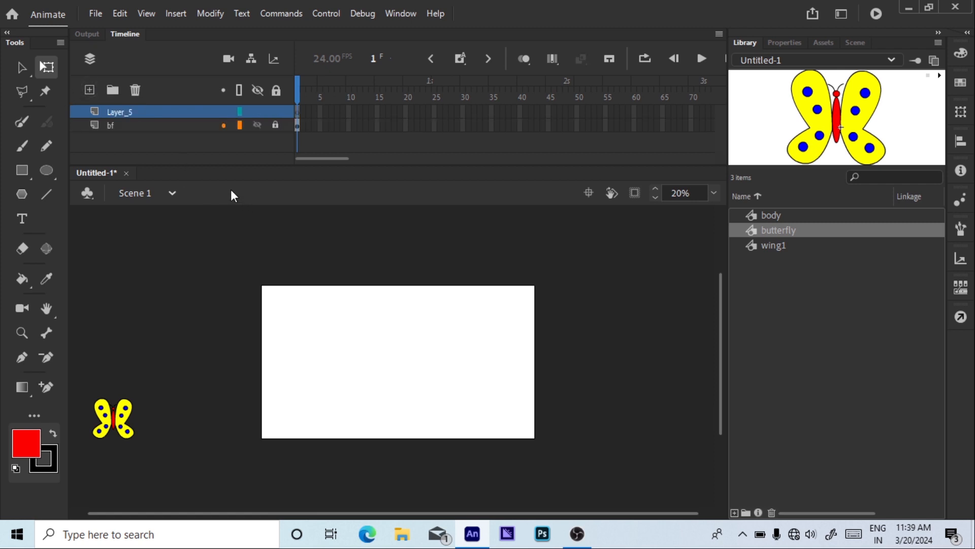
left_click(45, 202)
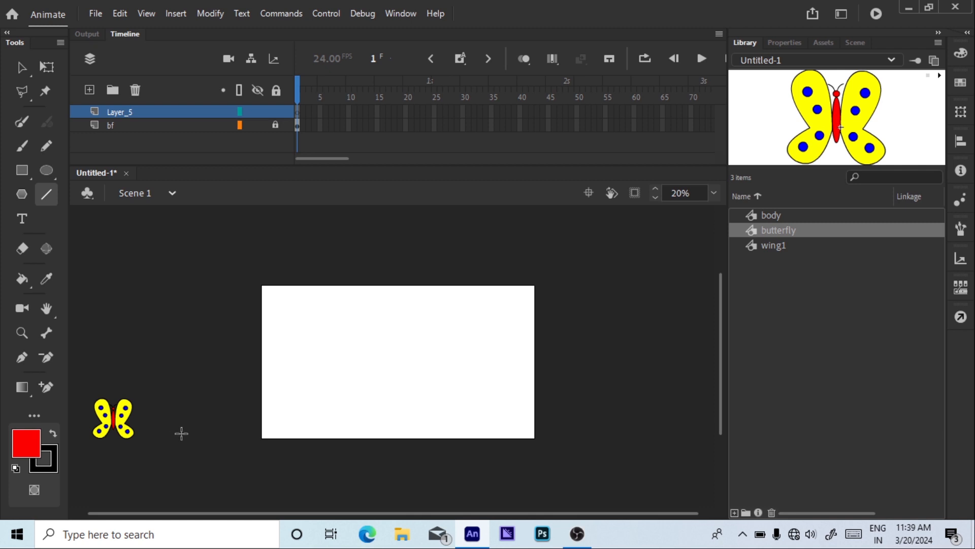
mouse_move(182, 433)
left_mouse_down()
mouse_move(581, 281)
mouse_move(617, 279)
left_mouse_up()
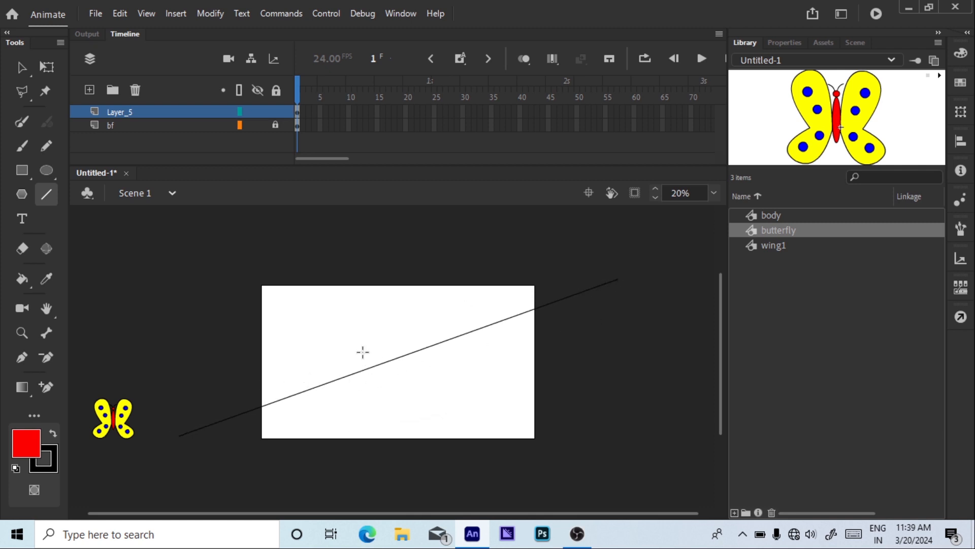
Step: Add a corner point near the middle of the diagonal line and bend both segments into an S-shaped flight path
key("v")
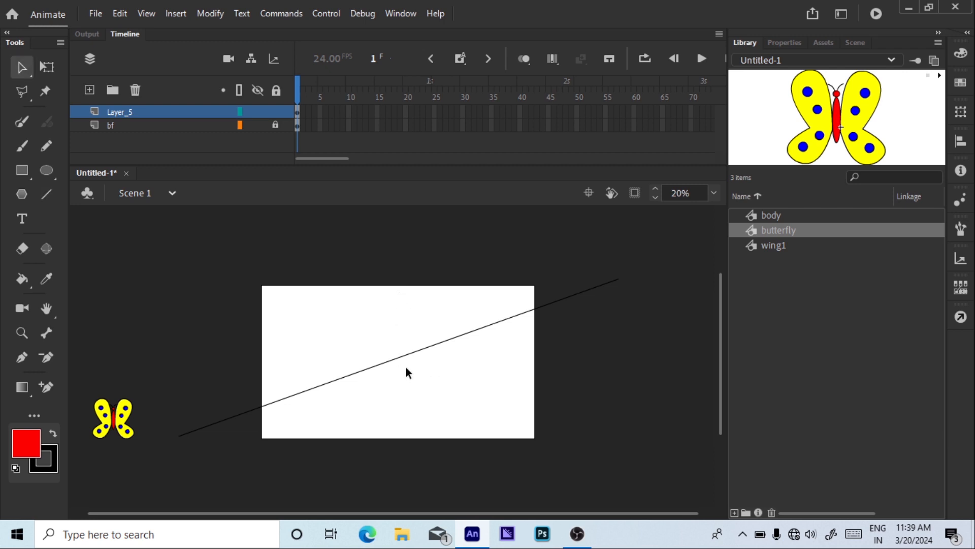
key("alt")
left_click_drag(392, 358, 402, 387)
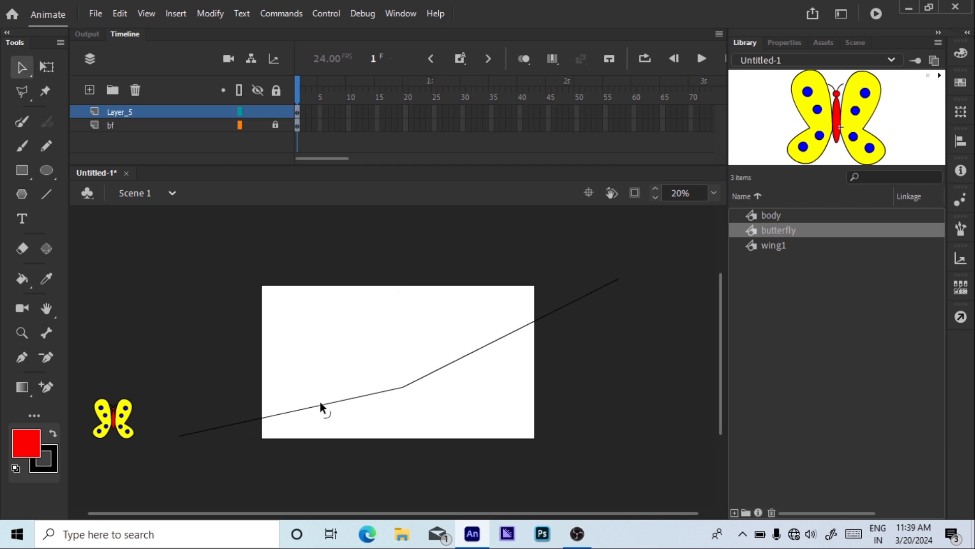
left_click_drag(320, 401, 317, 368)
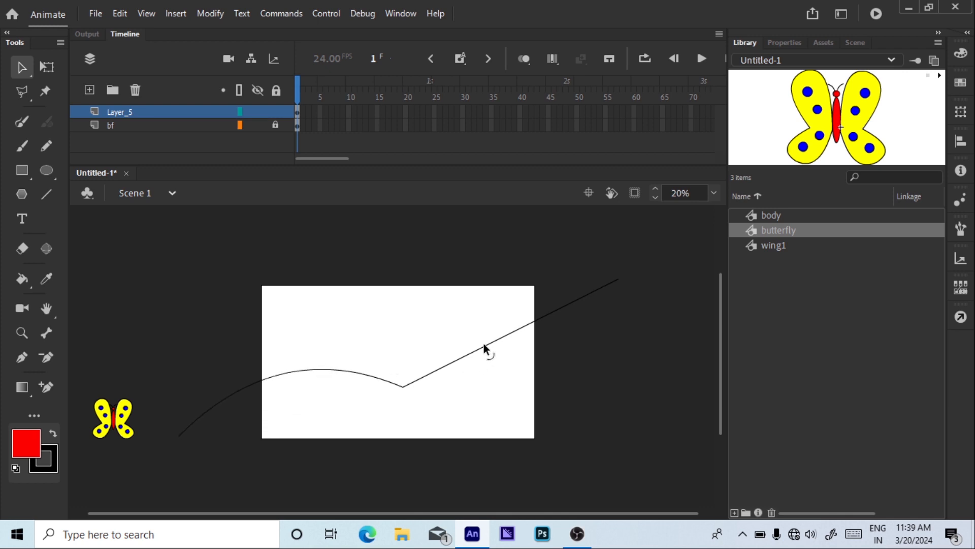
left_click_drag(483, 342, 529, 372)
left_click_drag(399, 385, 398, 359)
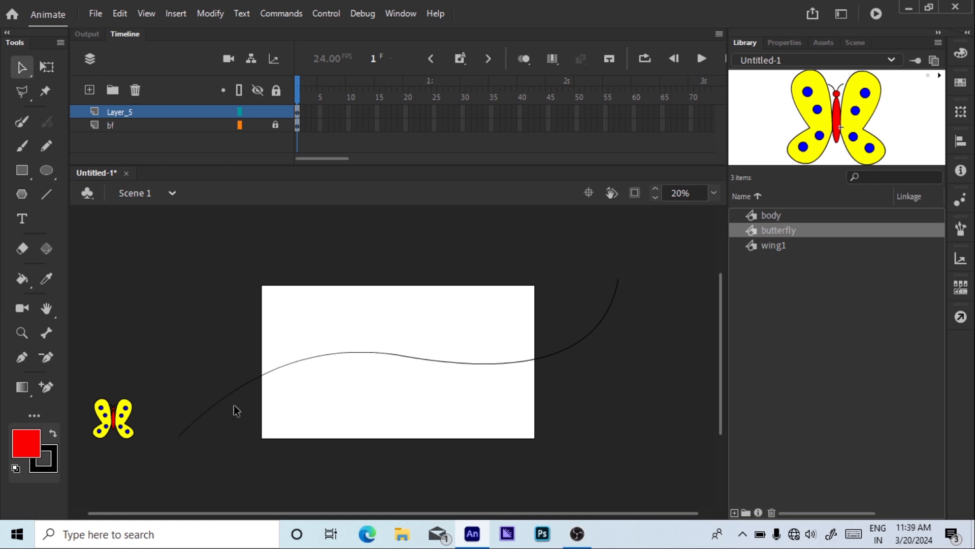
Step: Bring both ends of the flight path closer to the stage and smooth its middle into a gentle wave
left_click_drag(181, 432, 219, 410)
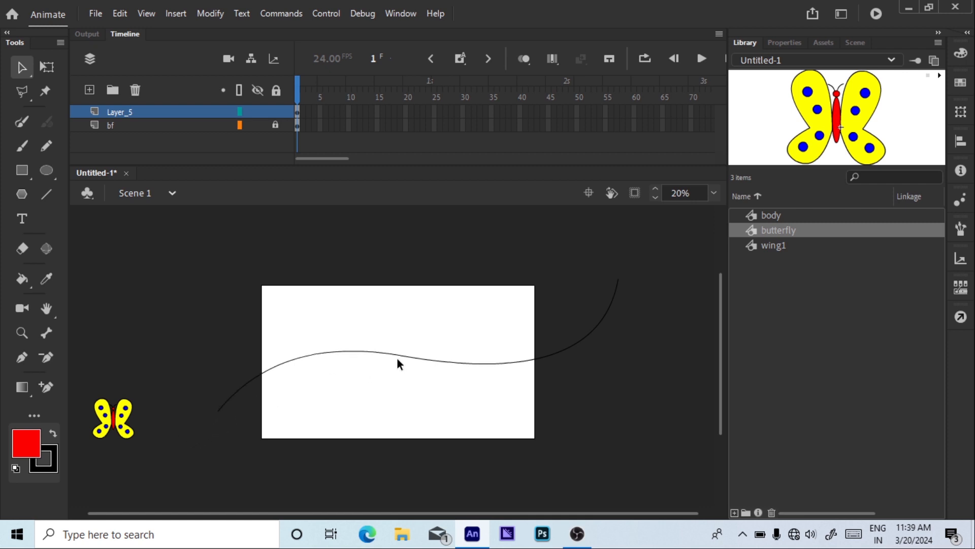
left_click_drag(620, 280, 579, 308)
left_click_drag(419, 359, 394, 353)
left_click_drag(394, 350, 391, 353)
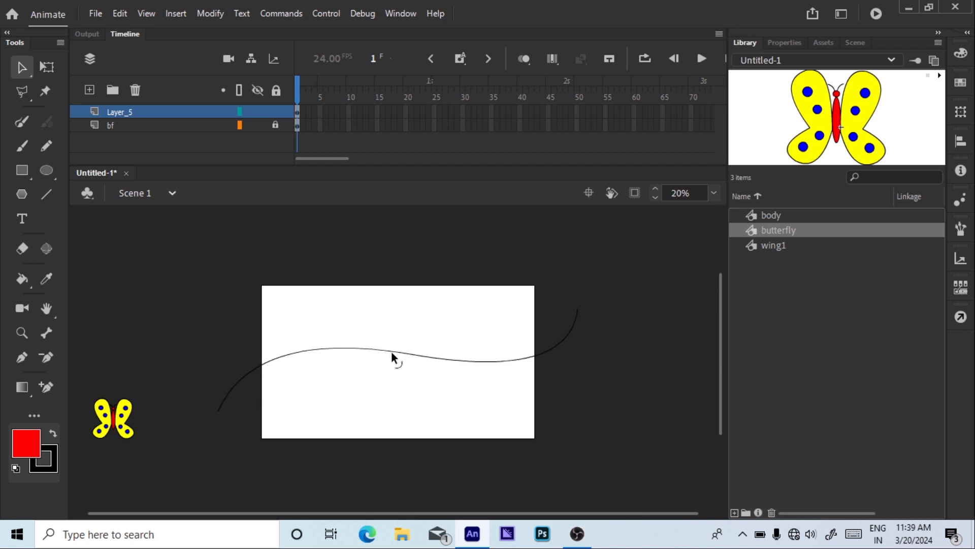
left_click_drag(219, 412, 216, 434)
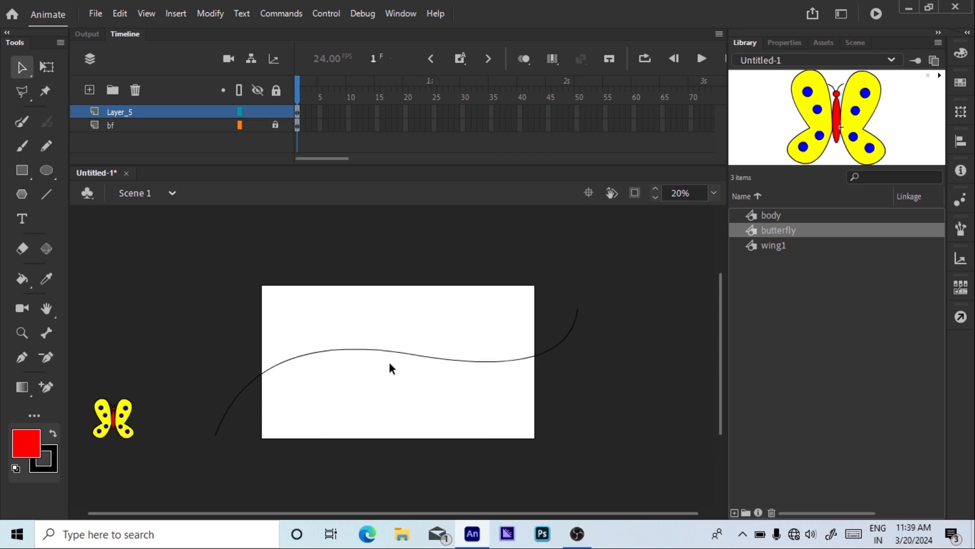
left_click_drag(578, 312, 565, 279)
left_click_drag(392, 349, 388, 363)
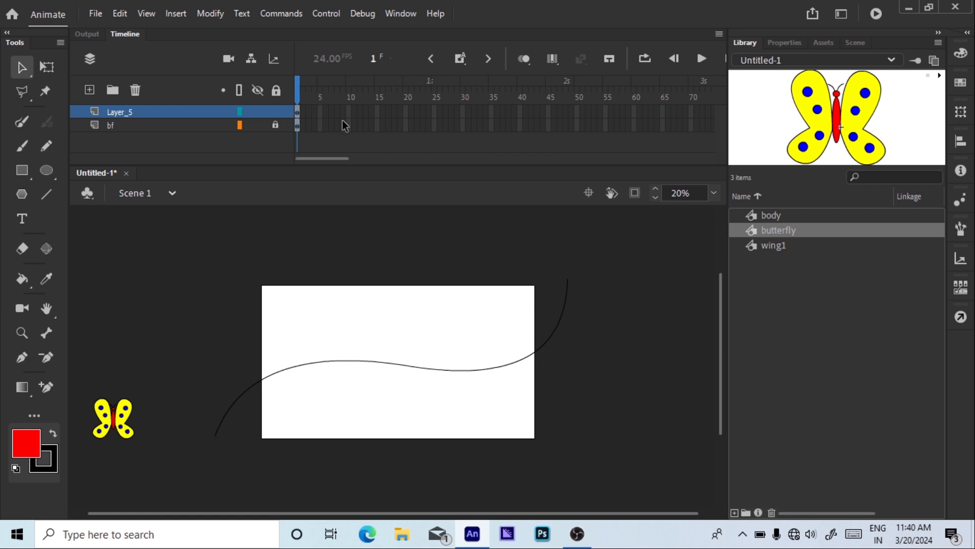
Step: Extend the path layer and the bf layer to frame 200, and scrub back through the timeline to check them
left_click_drag(306, 112, 459, 113)
left_click_drag(327, 153, 441, 177)
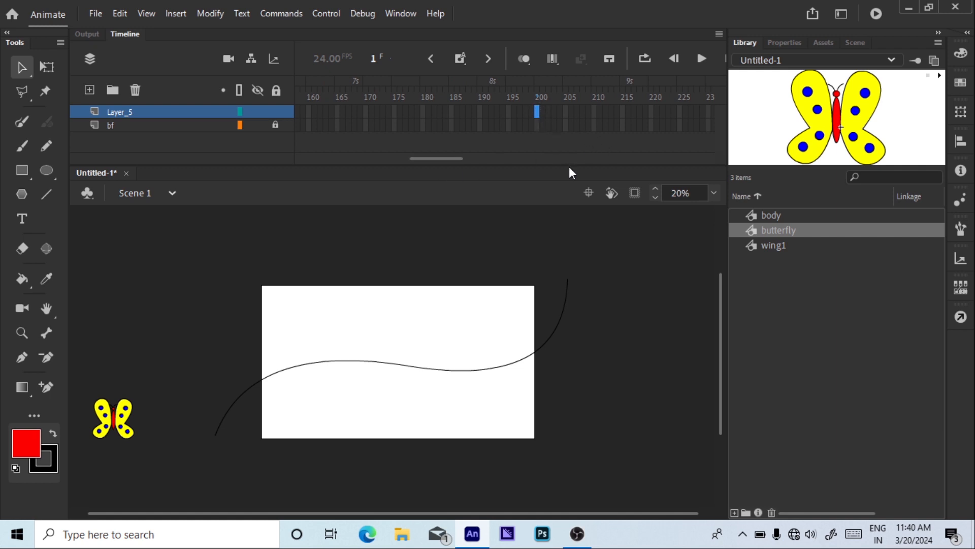
key("F5")
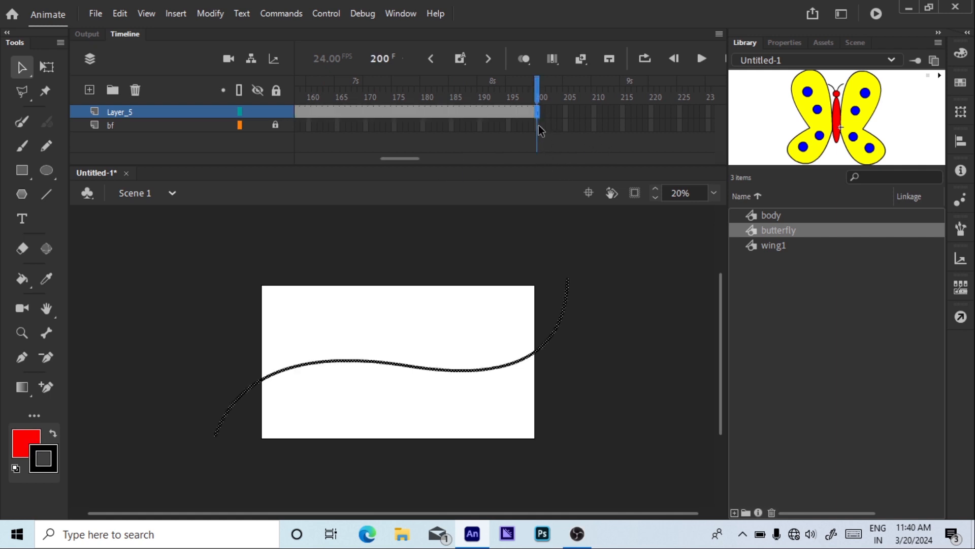
left_click(538, 125)
key("F5")
left_click_drag(537, 93, 232, 131)
left_click_drag(375, 159, 326, 158)
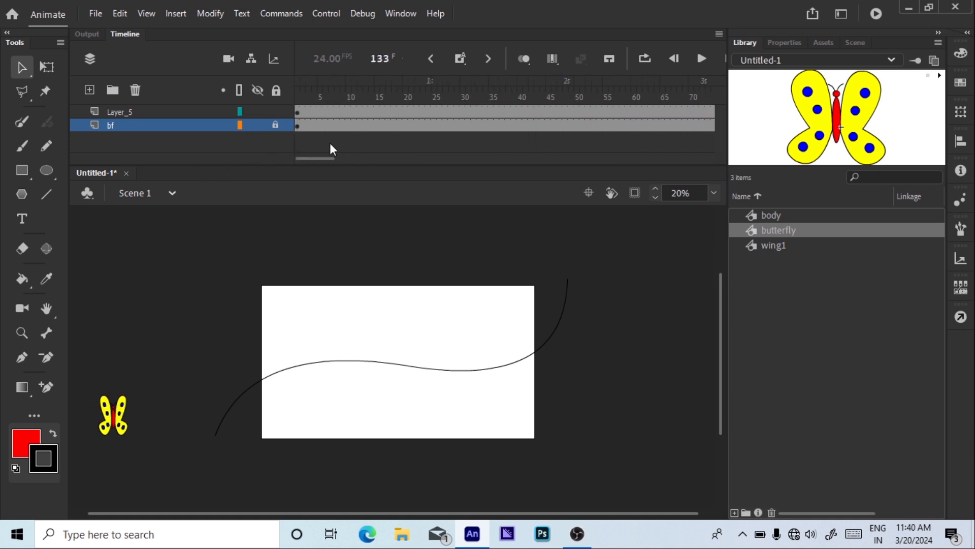
Step: Unlock the bf layer at frame 1 and place the butterfly with its transformation point on the path's lower-left end
left_click(296, 84)
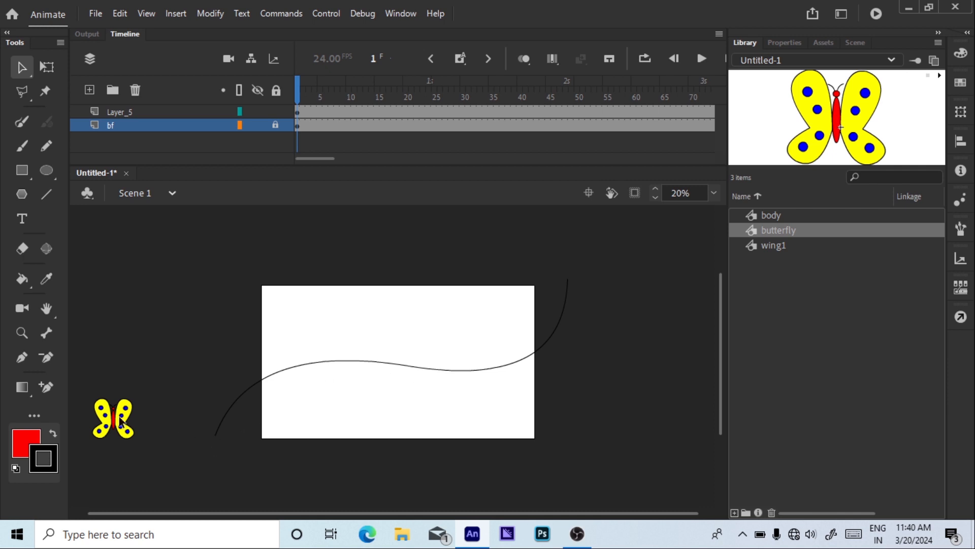
left_click_drag(86, 389, 149, 460)
left_click_drag(130, 421, 185, 419)
key("q")
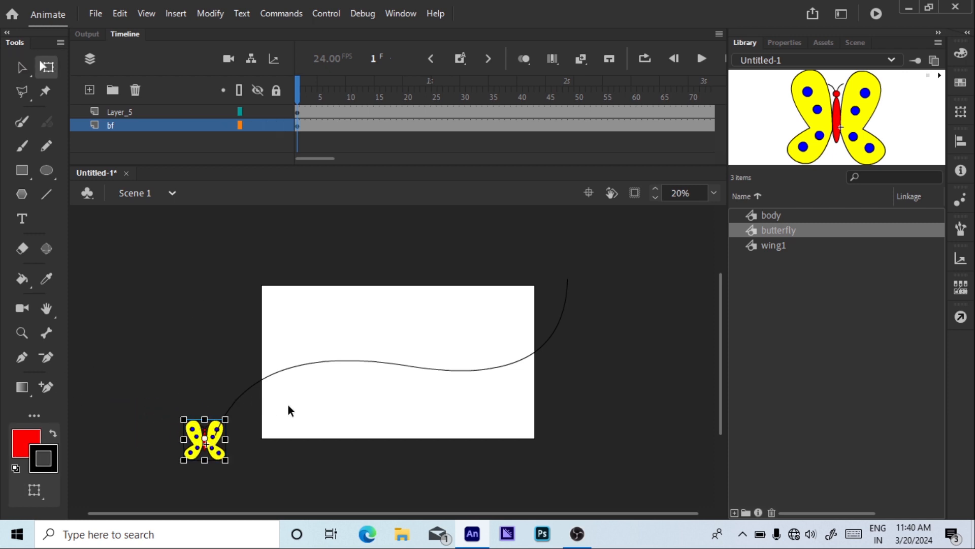
key("ctrl+=")
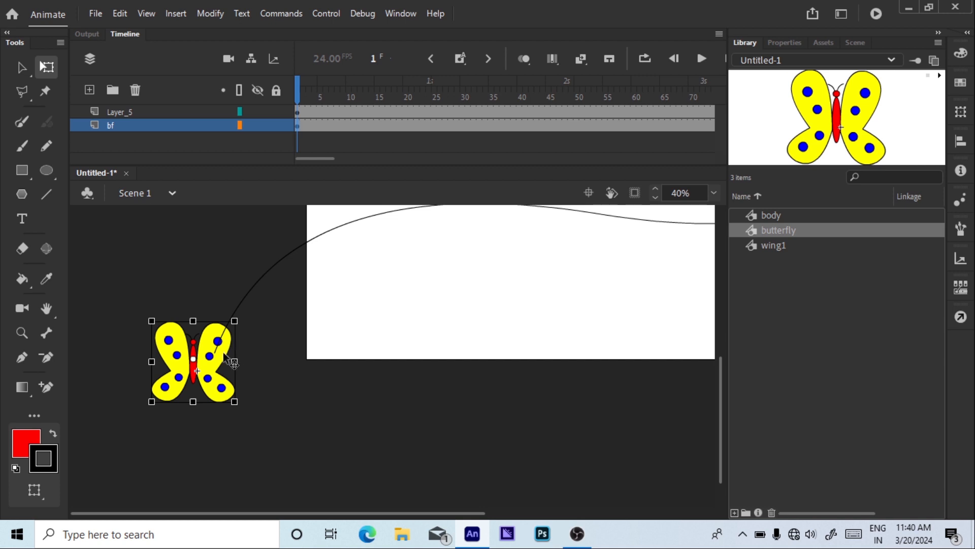
mouse_move(224, 354)
left_mouse_down()
mouse_move(242, 350)
mouse_move(238, 356)
left_mouse_up()
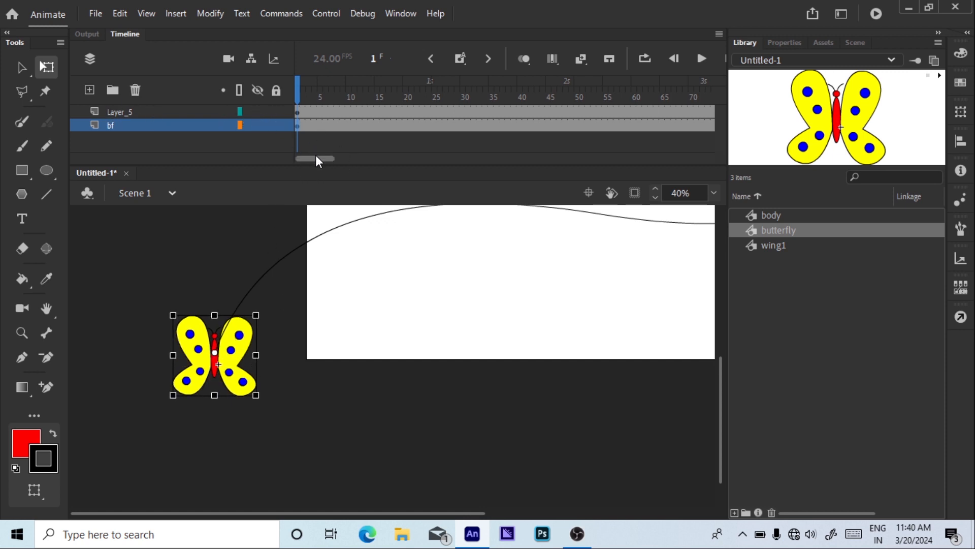
Step: Insert a keyframe at frame 200 of the bf layer and move the butterfly onto the path's upper-right end
left_click_drag(320, 161, 450, 147)
left_click(507, 125)
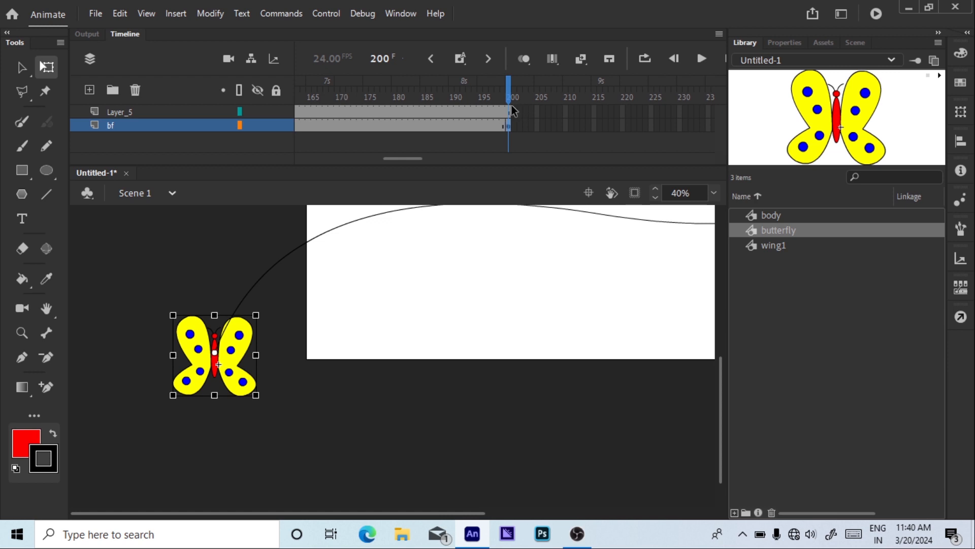
key("F6")
left_click_drag(234, 361, 615, 272)
left_click_drag(433, 374, 156, 447)
left_click_drag(280, 373, 464, 420)
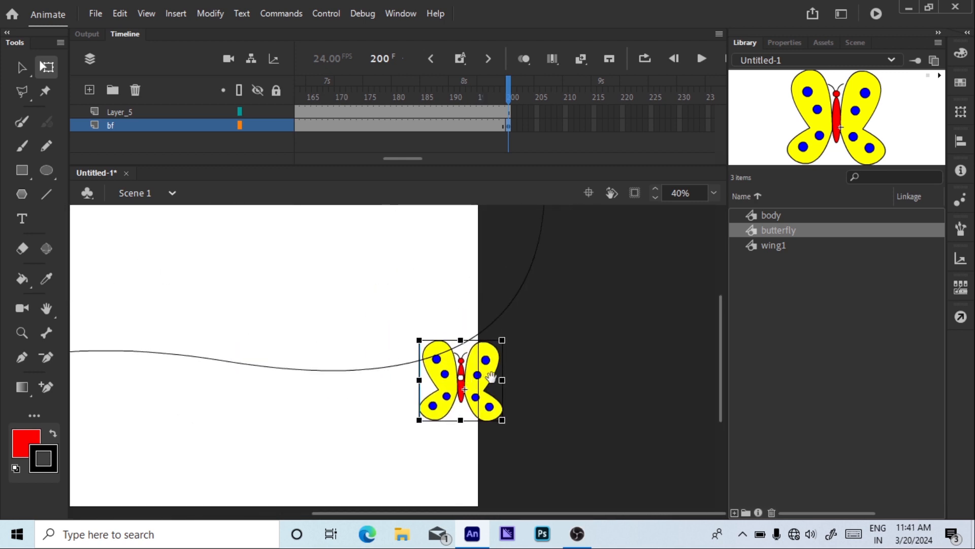
left_click_drag(498, 384, 405, 433)
left_click_drag(582, 348, 566, 256)
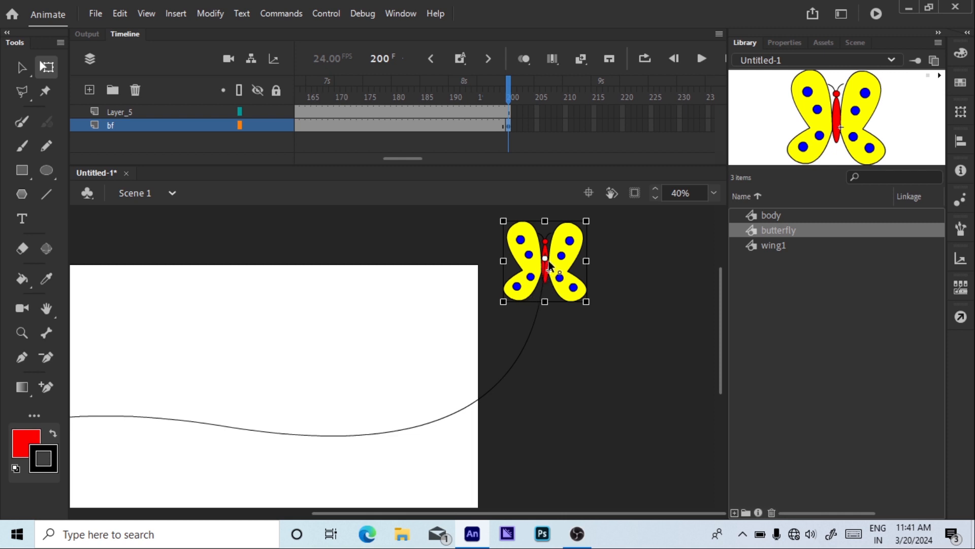
Step: Create a classic tween between the two bf keyframes and scrub back towards the start to preview the butterfly's movement
left_click(396, 128)
right_click(391, 124)
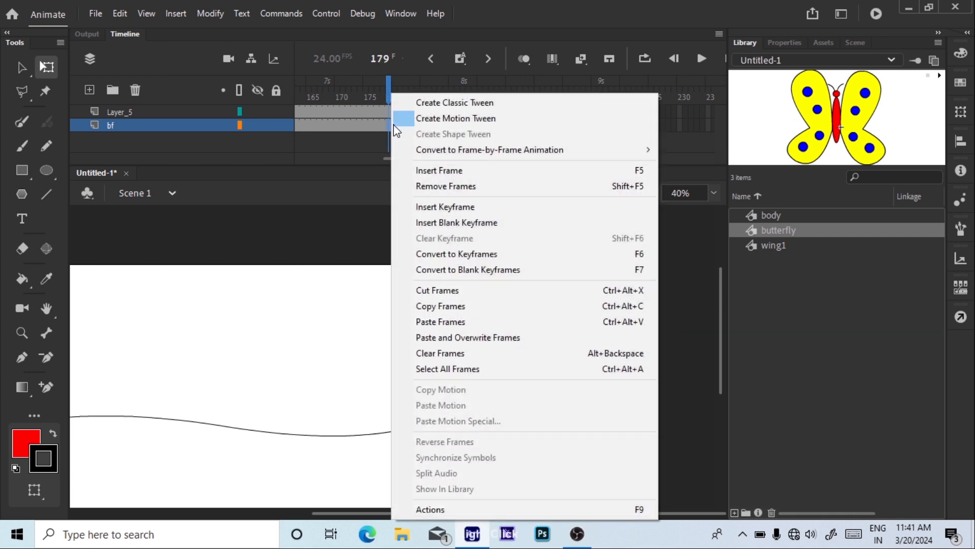
left_click(448, 118)
left_click_drag(388, 93, 209, 145)
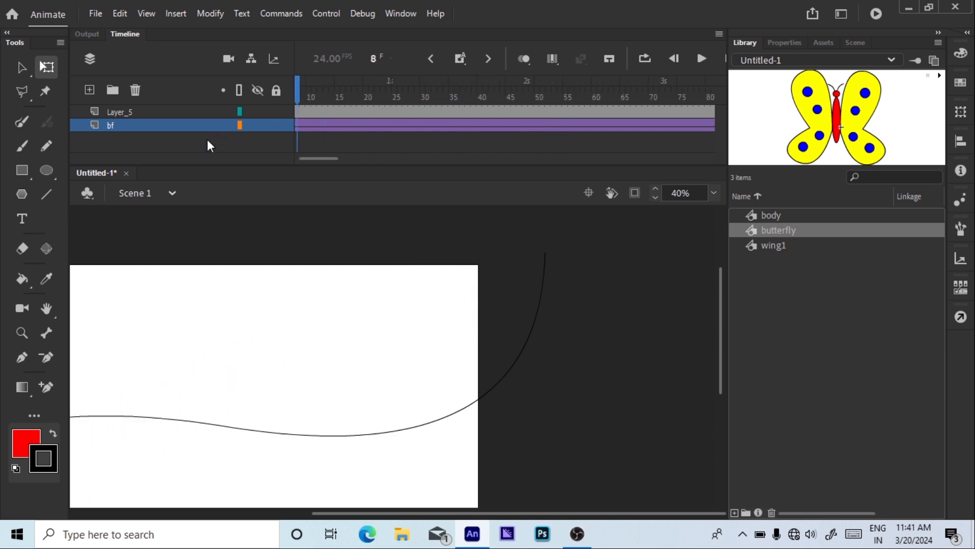
left_click(655, 197)
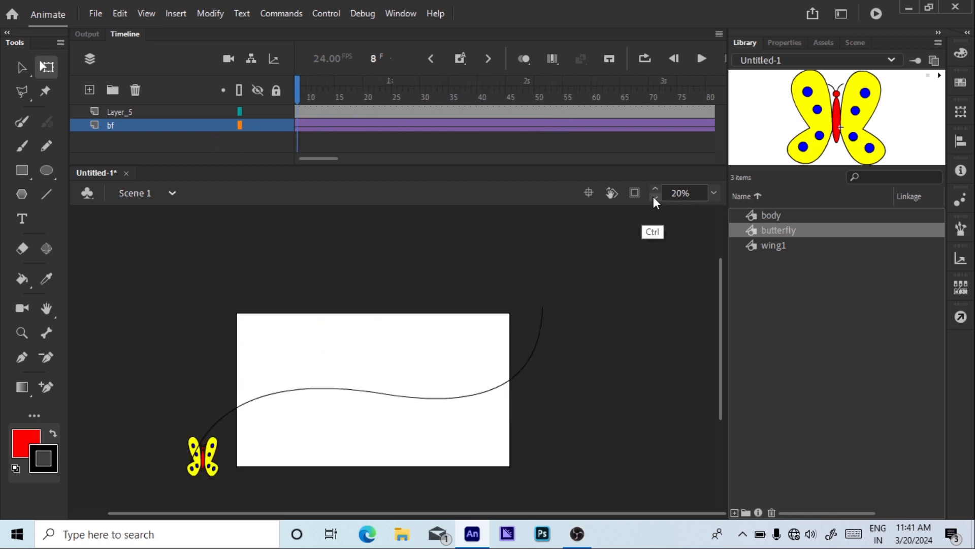
Step: Convert Layer_5 into a guide layer, attach the bf layer to it as a guided layer, and return to frame 1
left_click(148, 112)
right_click(123, 111)
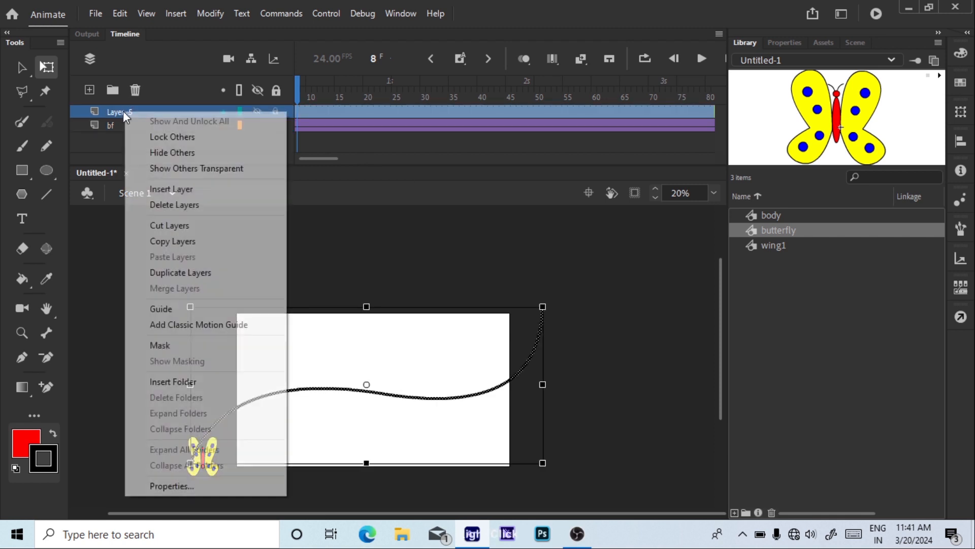
left_click(168, 310)
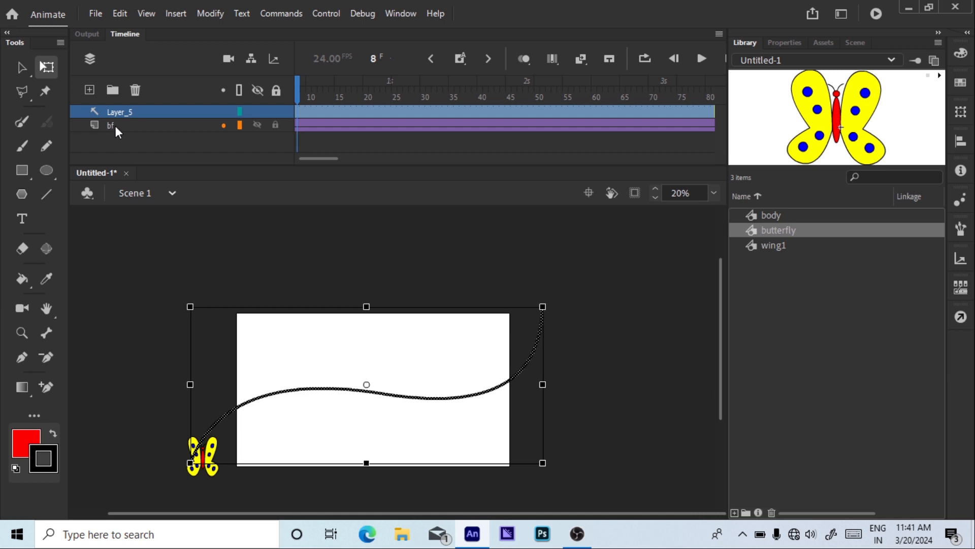
left_click_drag(115, 126, 118, 120)
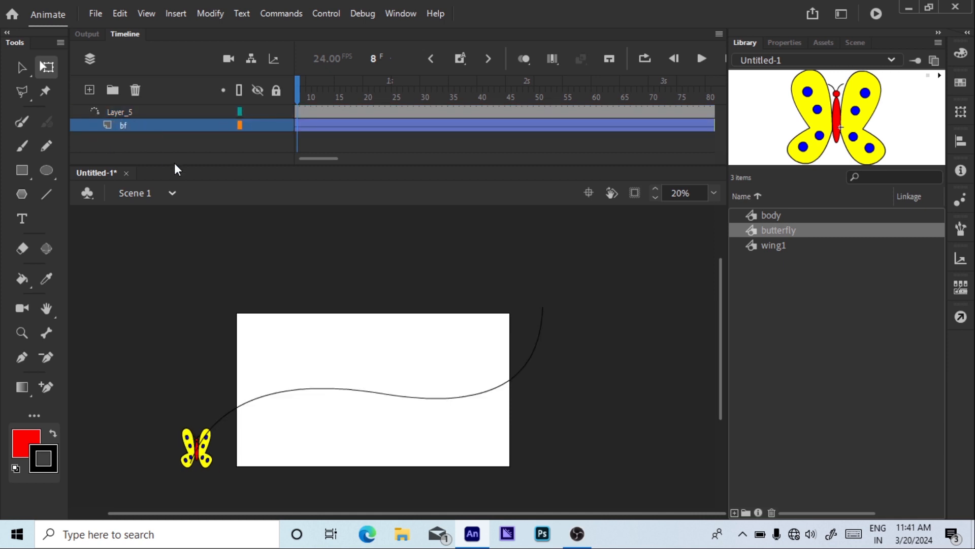
left_click_drag(298, 92, 136, 203)
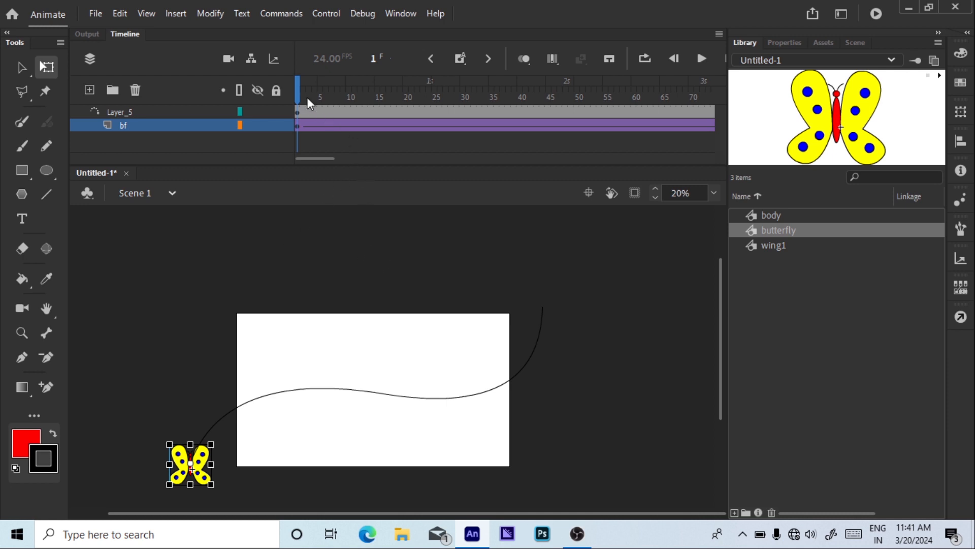
Step: Insert keyframes at frames 15 and 42 of the bf layer, rotating the butterfly clockwise at each to follow the path's direction
left_click_drag(297, 93, 376, 101)
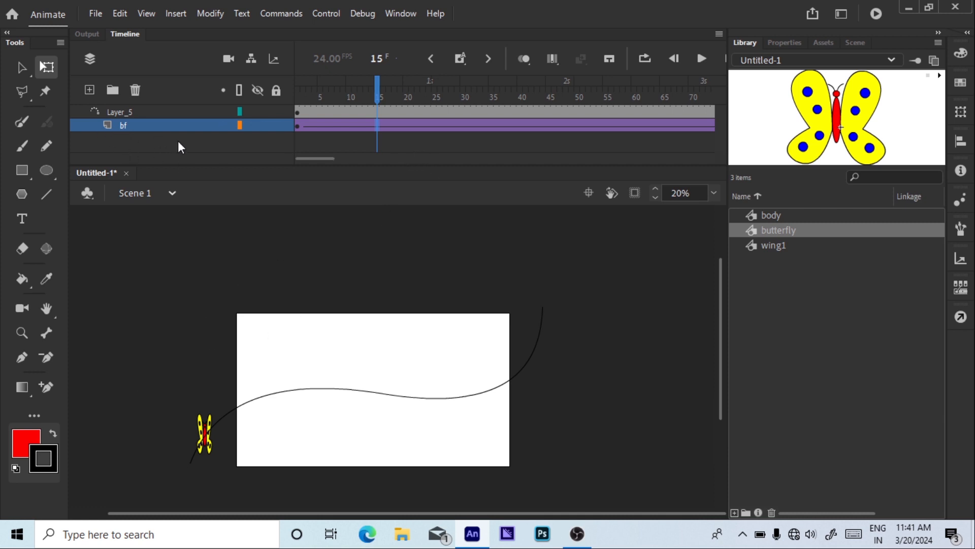
key("F6")
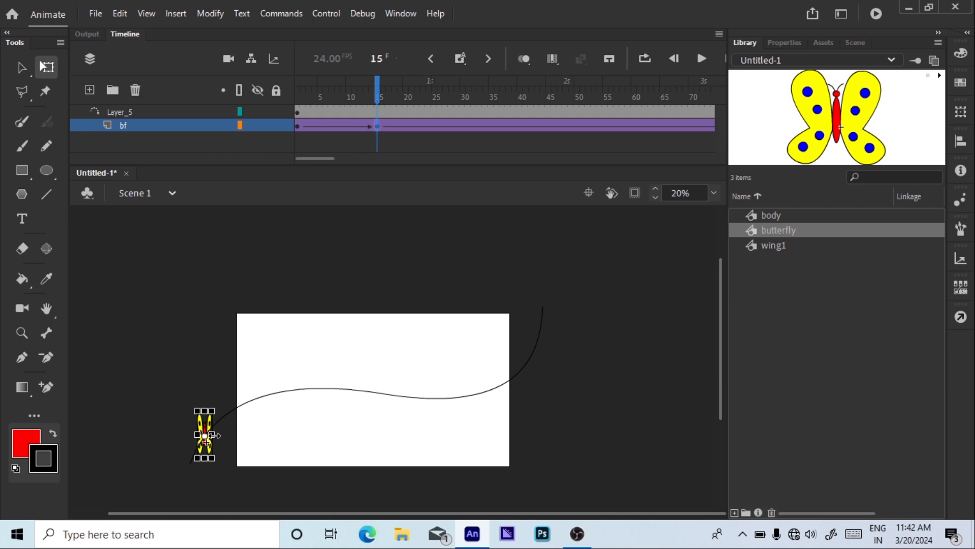
left_click_drag(220, 420, 236, 426)
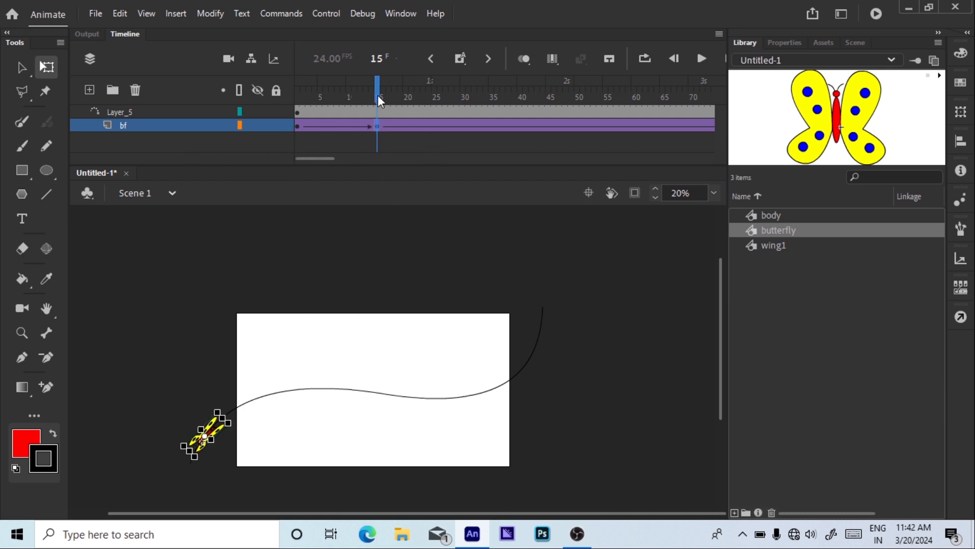
left_click_drag(377, 95, 532, 131)
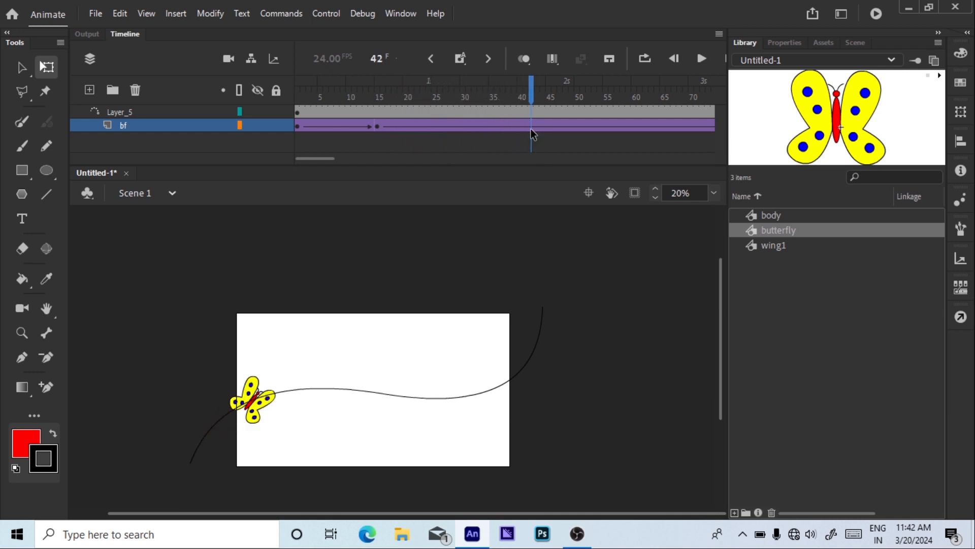
key("F6")
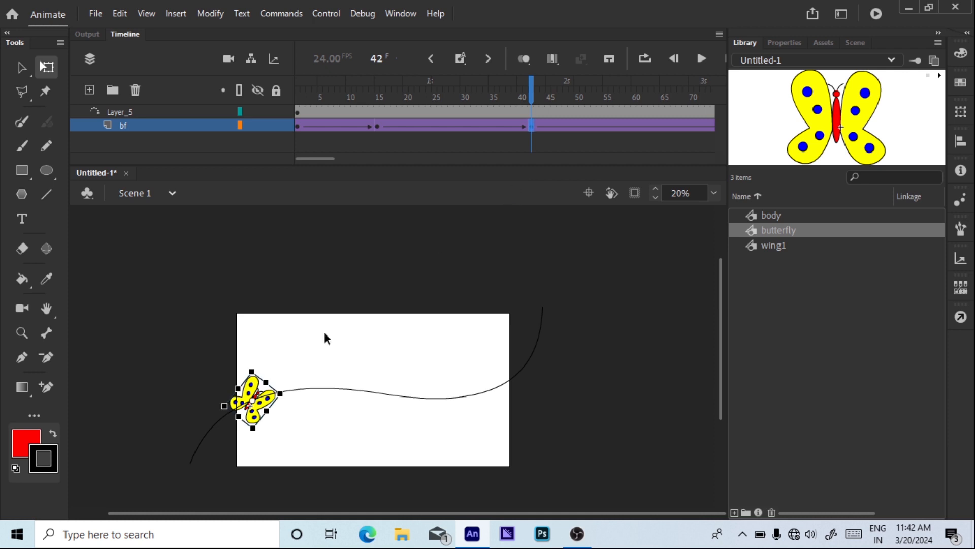
left_click_drag(288, 406, 293, 425)
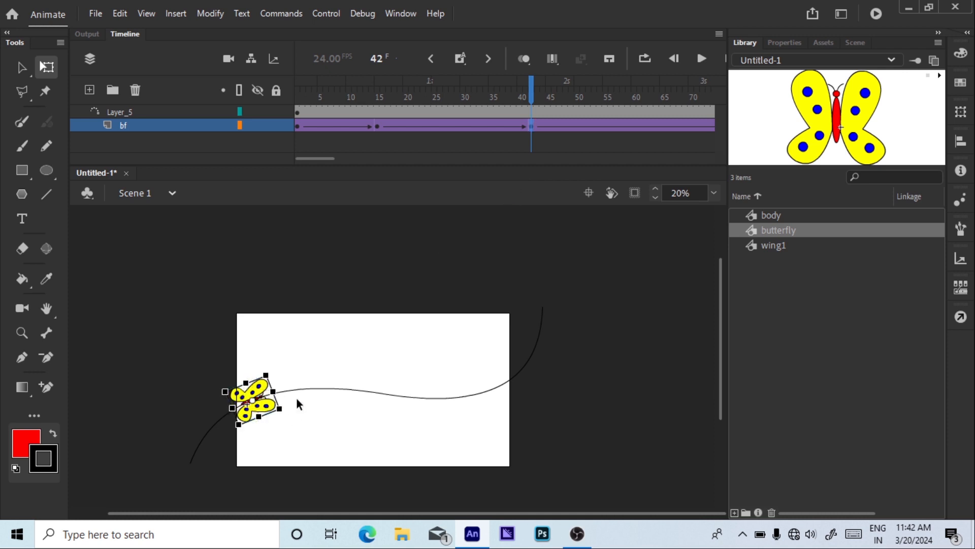
Step: Insert bf keyframes at frames 63 and 86, rotating the butterfly to horizontal at 63 and slightly downward at 86 along the path
left_click_drag(537, 92, 662, 126)
left_click(651, 124)
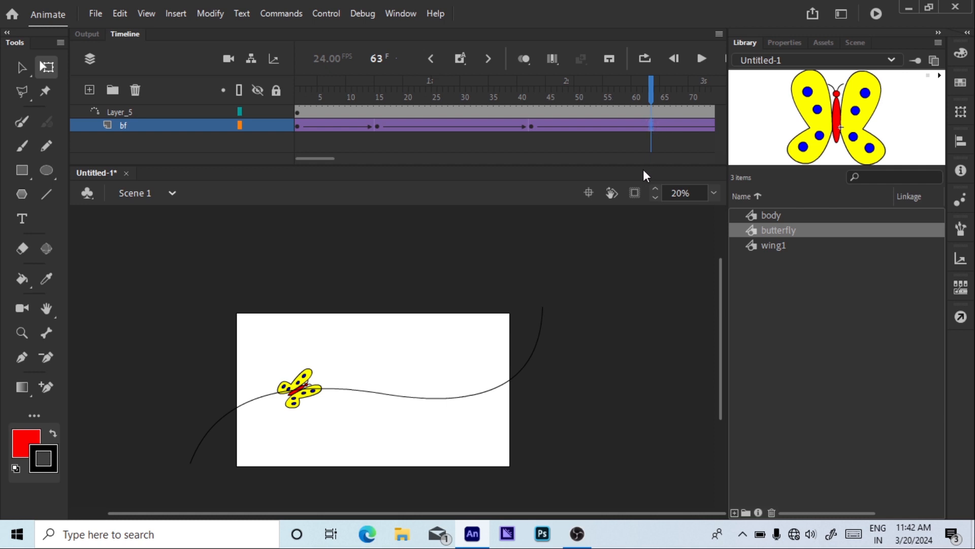
key("F6")
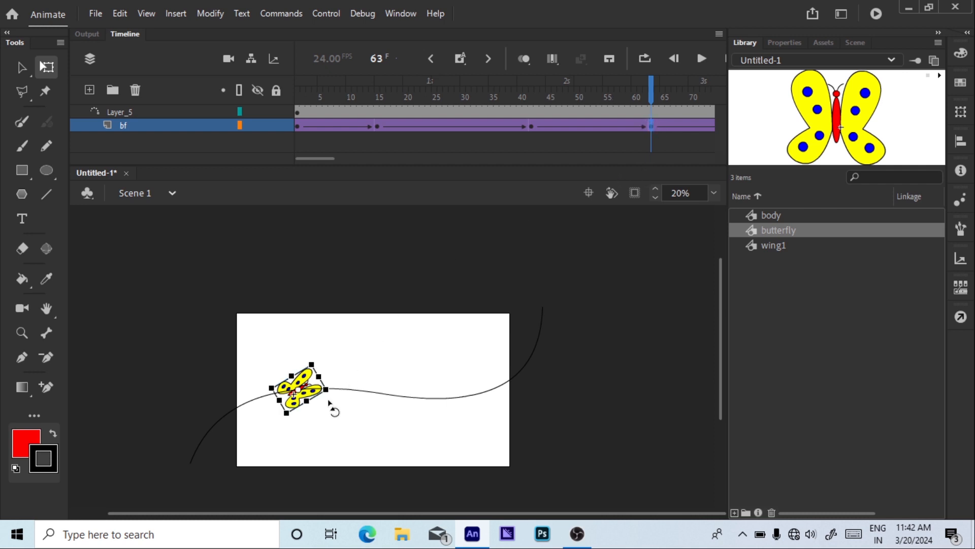
left_click_drag(330, 401, 334, 415)
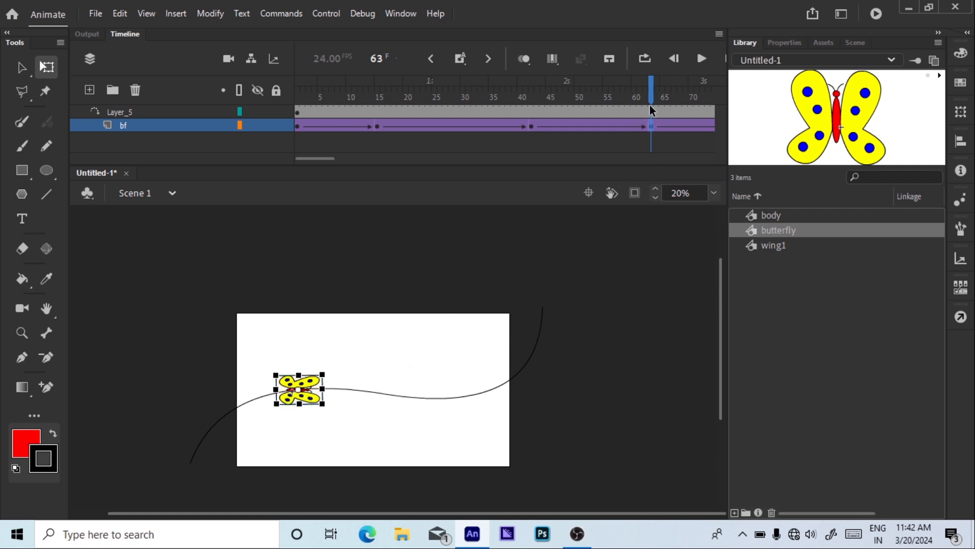
left_click_drag(650, 94, 442, 128)
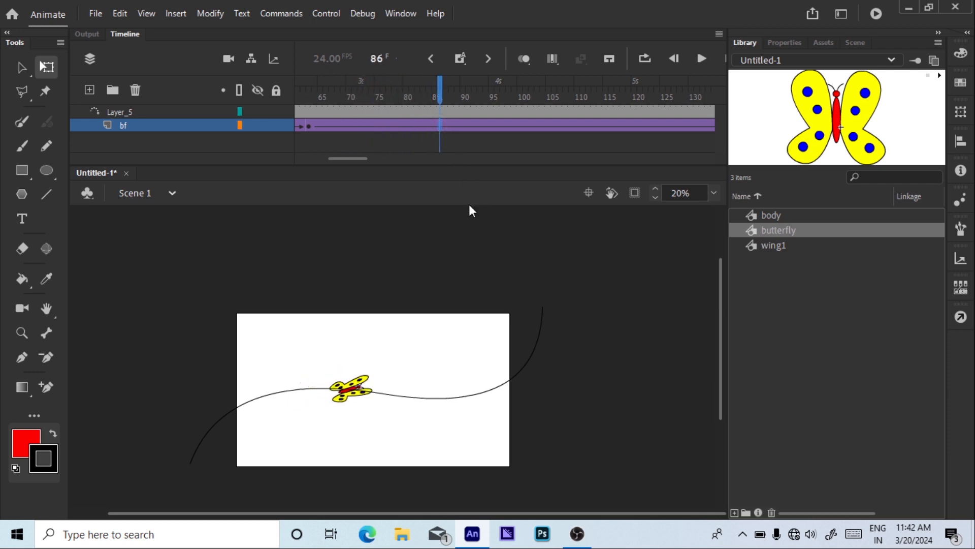
left_click(351, 388)
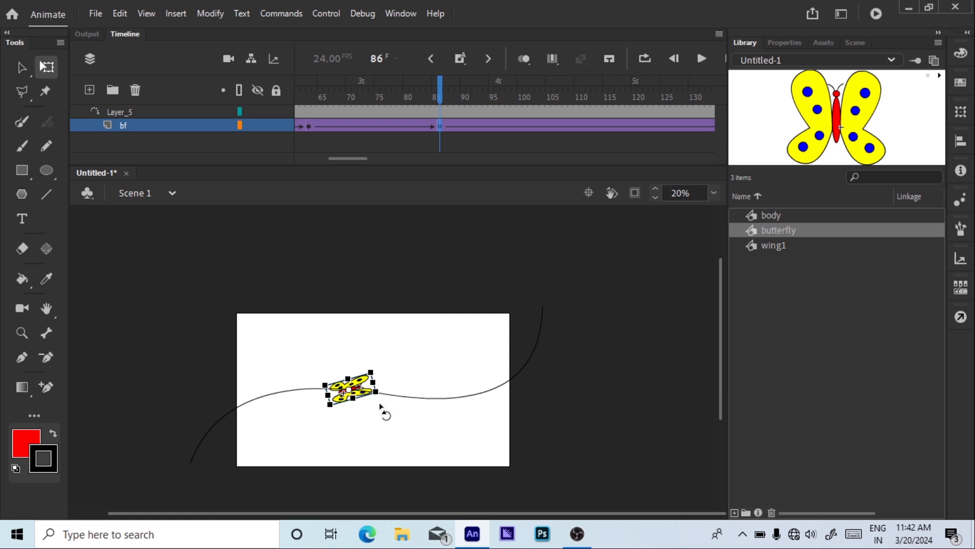
left_click_drag(381, 406, 383, 417)
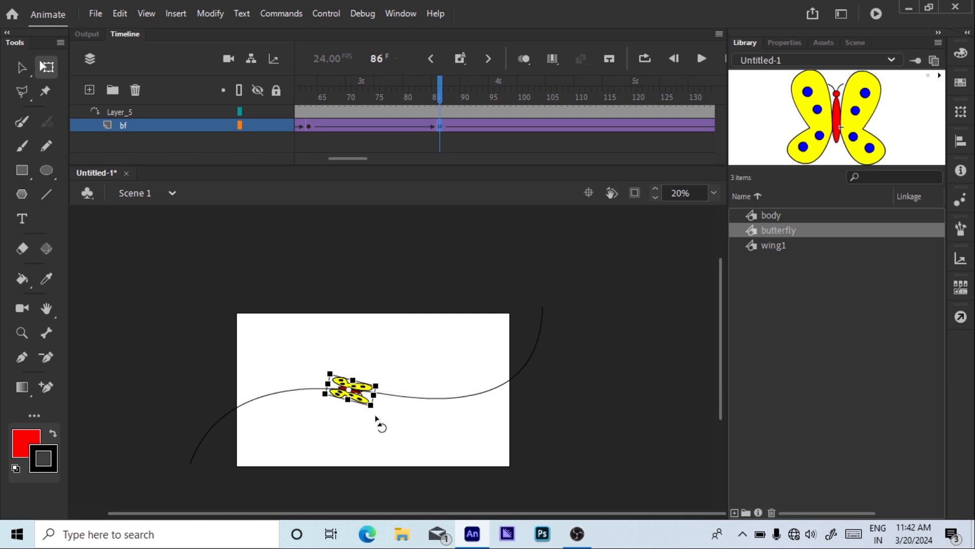
Step: Insert bf keyframes at frames 114 and 133, rotating the butterfly slightly clockwise at 114 and upward at 133 to match the path
left_click_drag(446, 96, 596, 114)
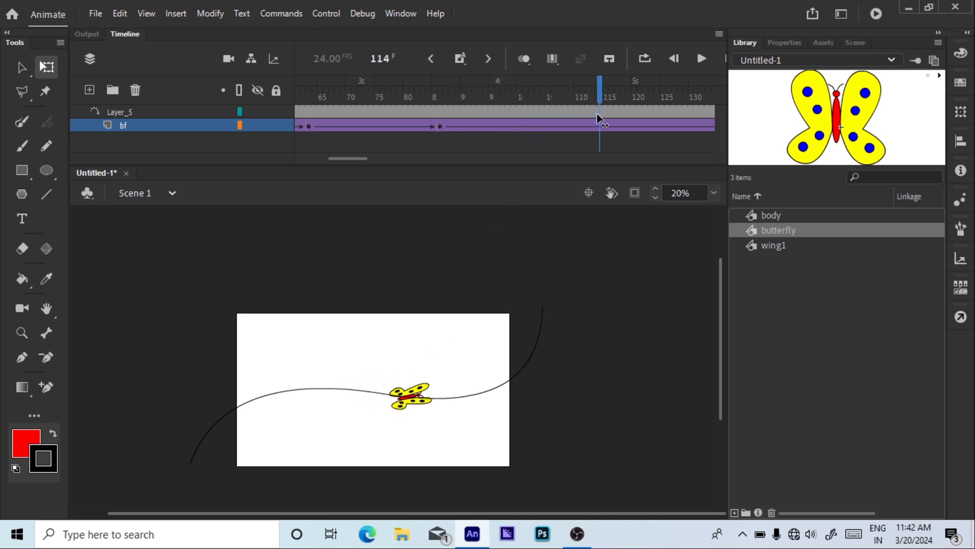
key("F6")
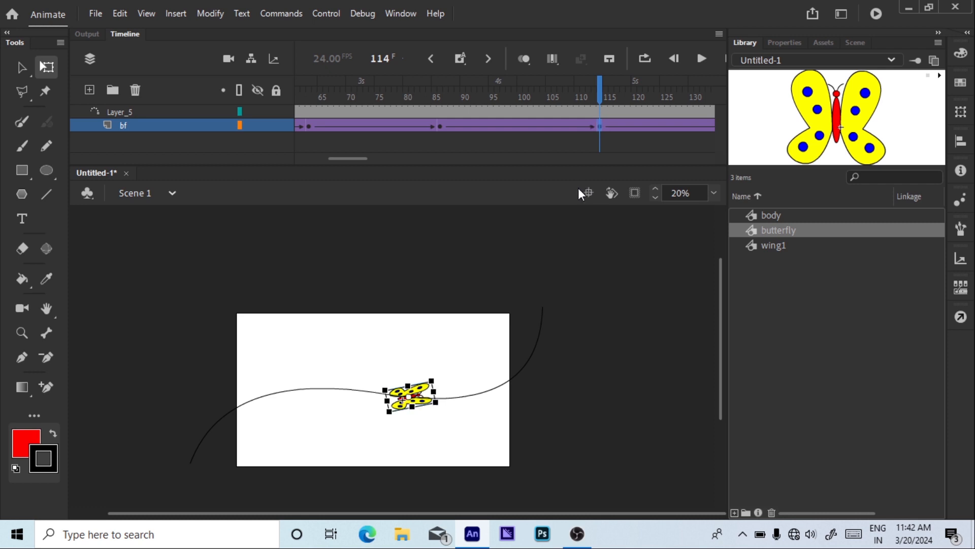
left_click_drag(444, 420, 444, 428)
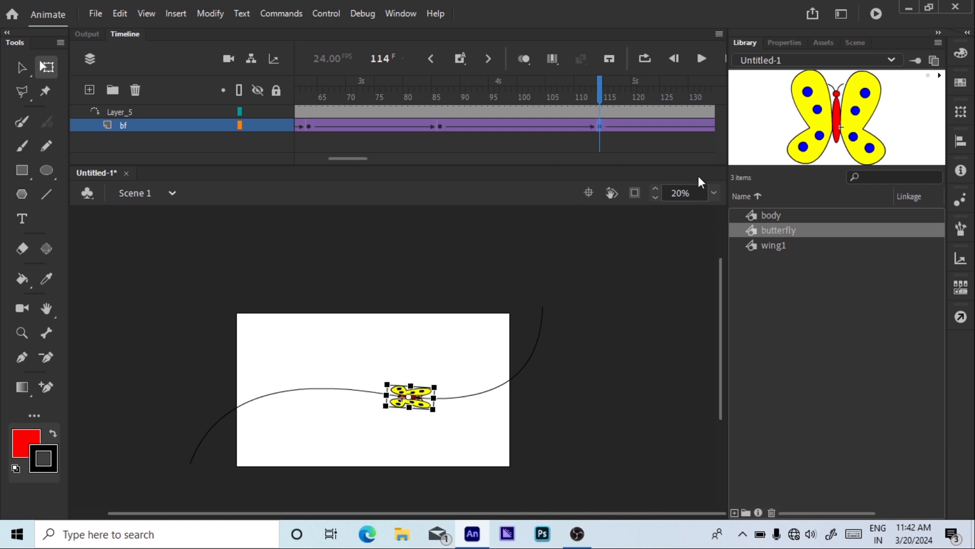
key("Return")
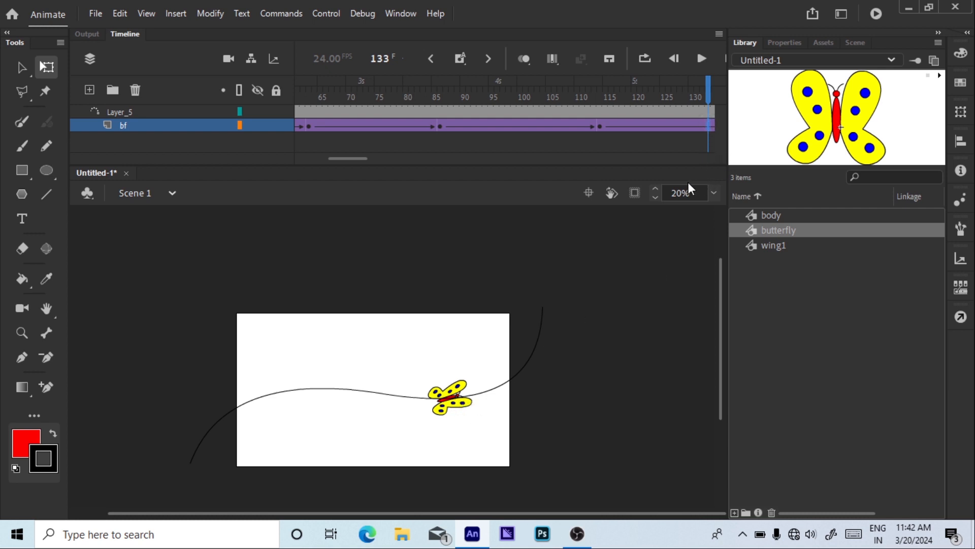
key("F6")
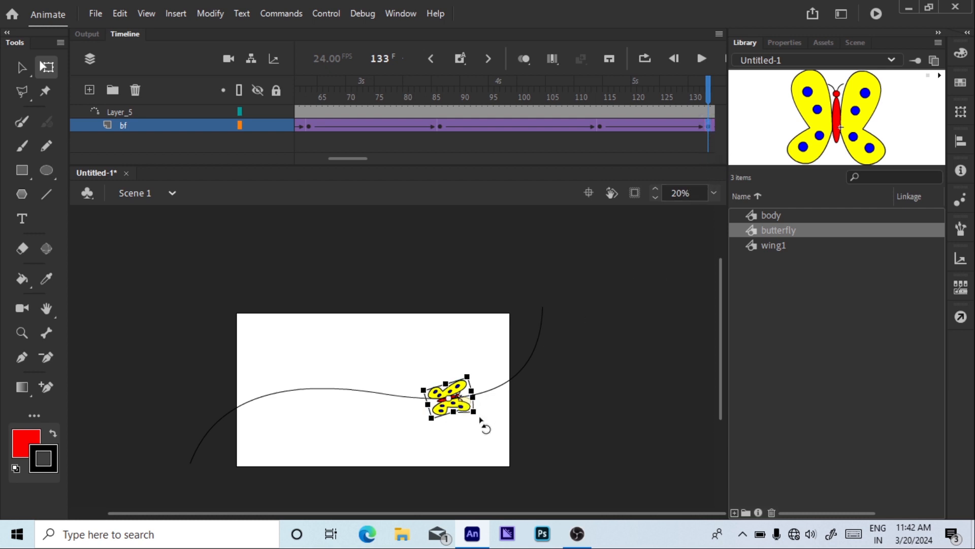
left_click_drag(482, 420, 496, 395)
Step: Scrub back through the timeline and test the movie to check the butterfly's flight and rotation, closing the preview when done
left_click_drag(708, 93, 249, 112)
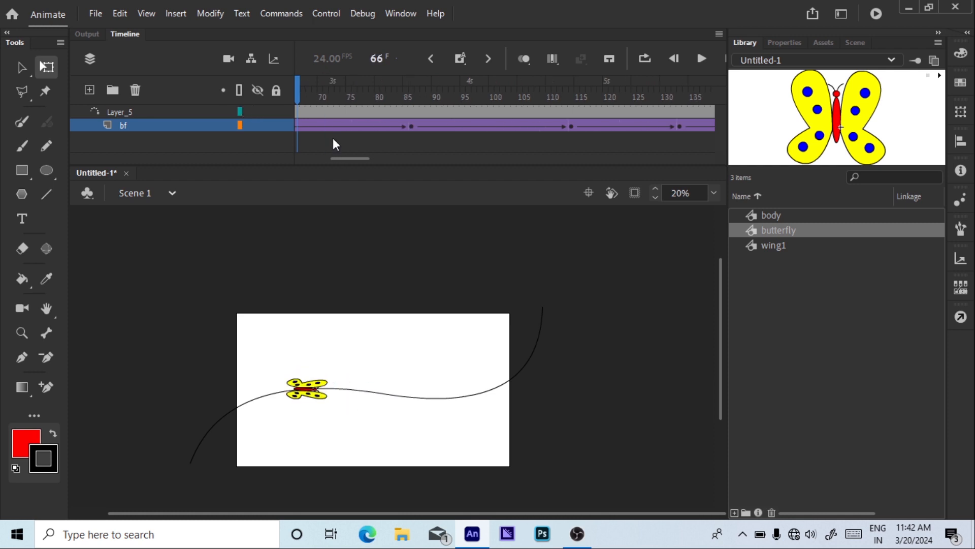
key("ctrl+Return")
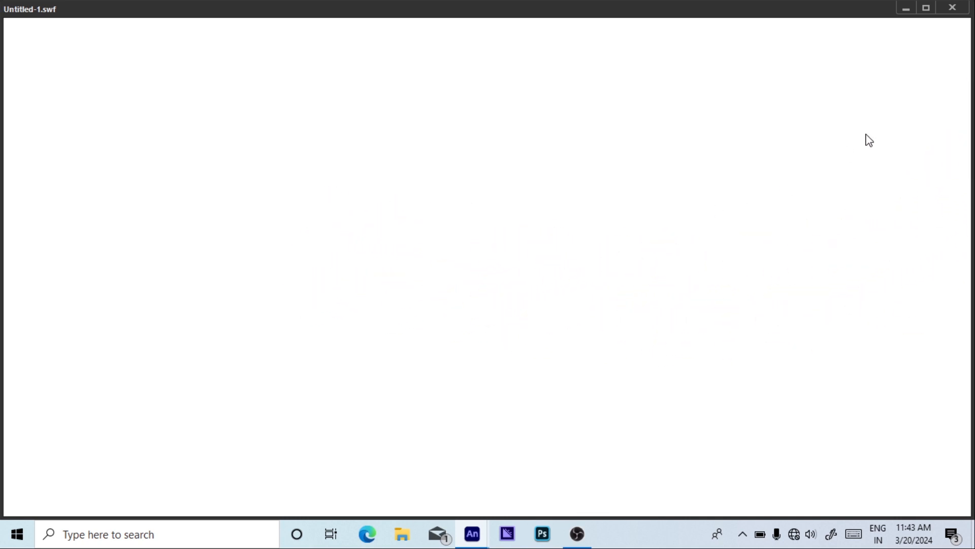
left_click(953, 7)
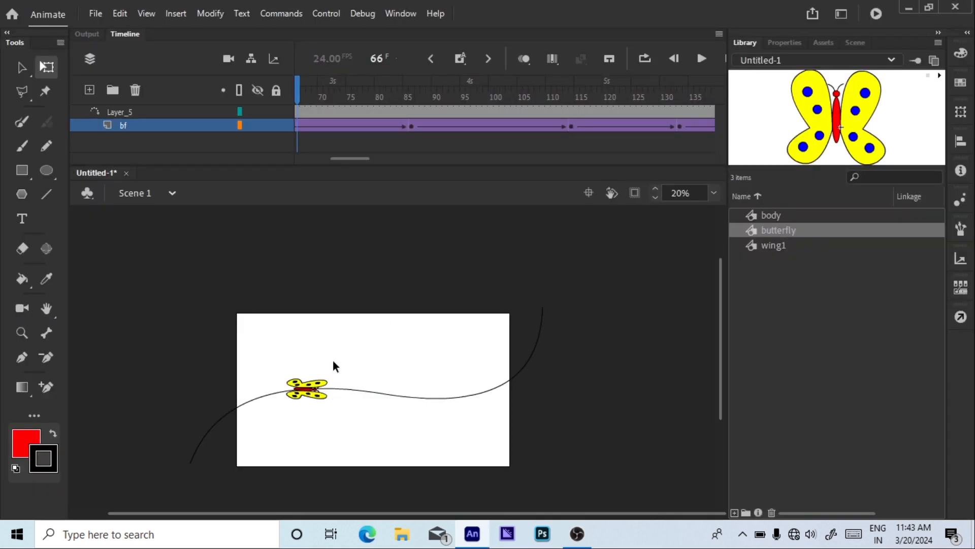
Step: Enlarge the butterfly proportionally at the frame 86 keyframe of the bf layer and scrub back to frame 26
left_click_drag(299, 93, 414, 112)
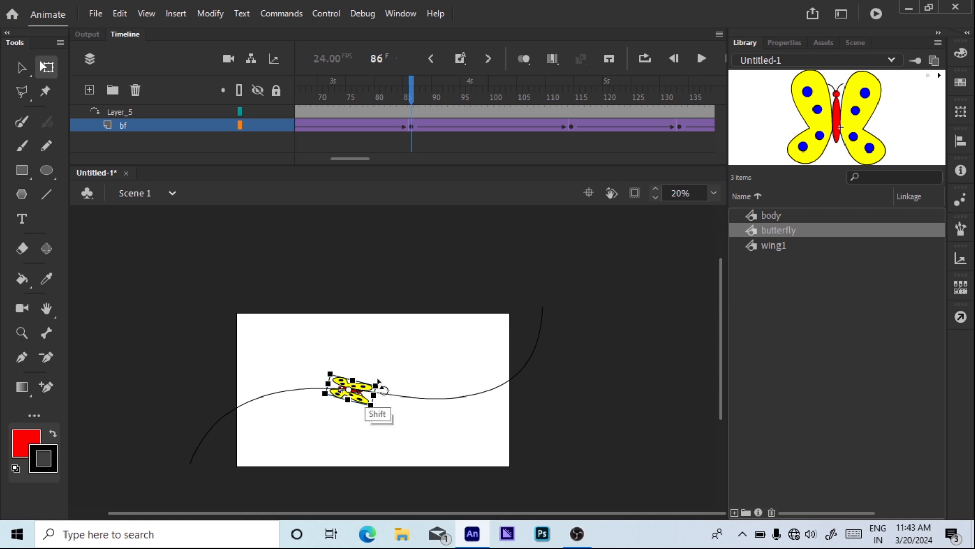
left_click_drag(377, 381, 405, 380)
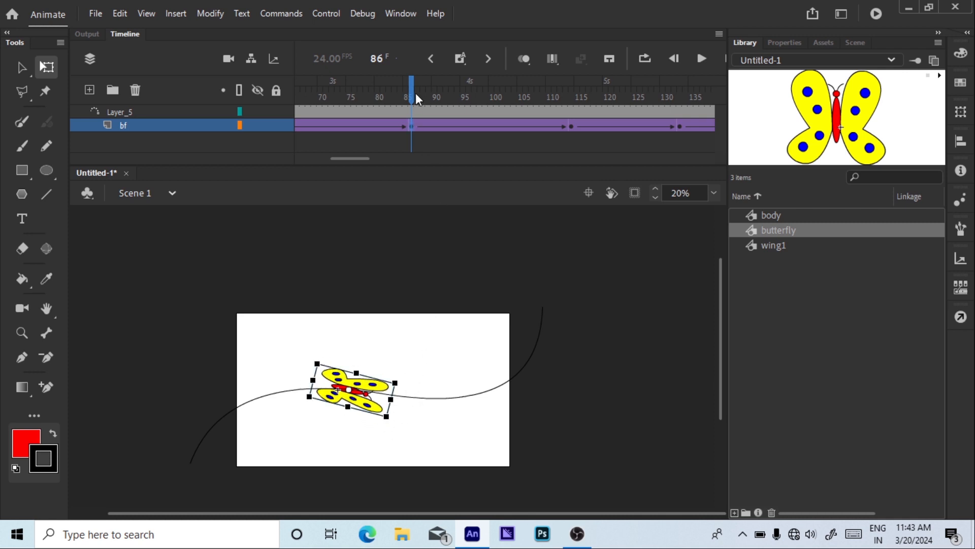
left_click_drag(416, 93, 297, 102)
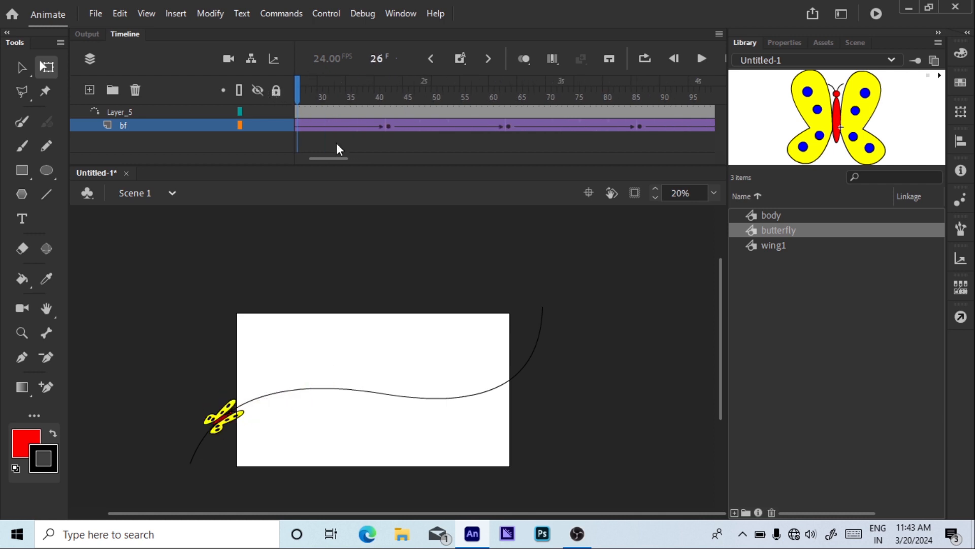
Step: Test the movie to check the butterfly's changing size in flight, close the preview, and reactivate the Free Transform tool
key("ctrl+Return")
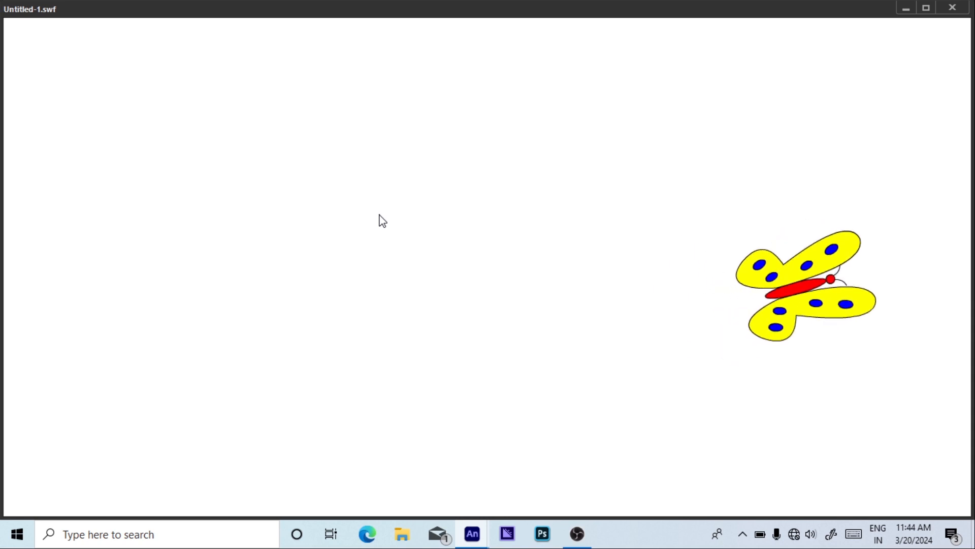
left_click(952, 8)
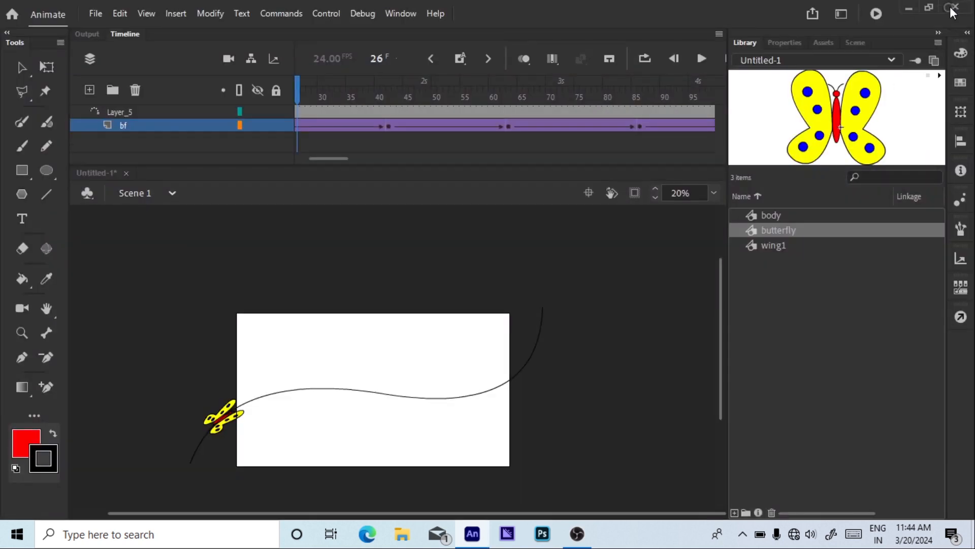
key("q")
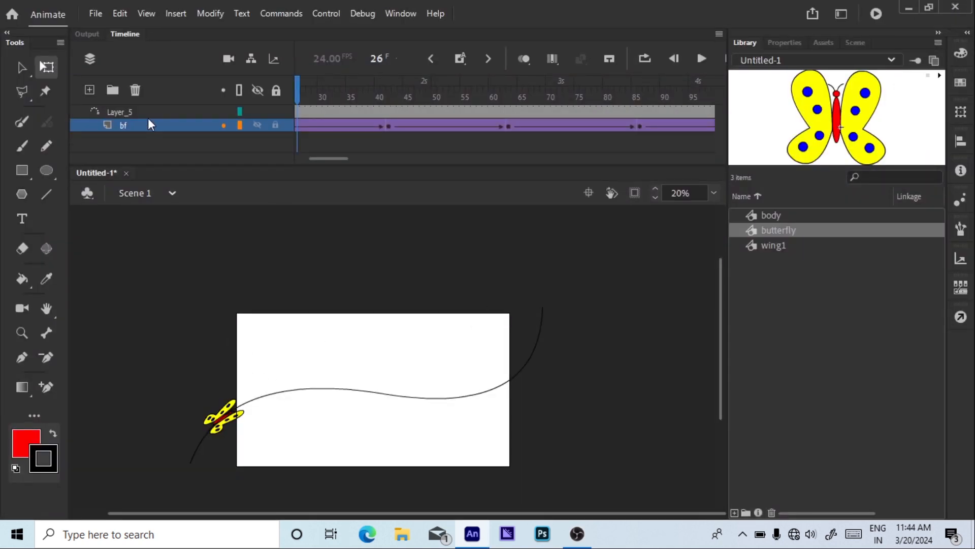